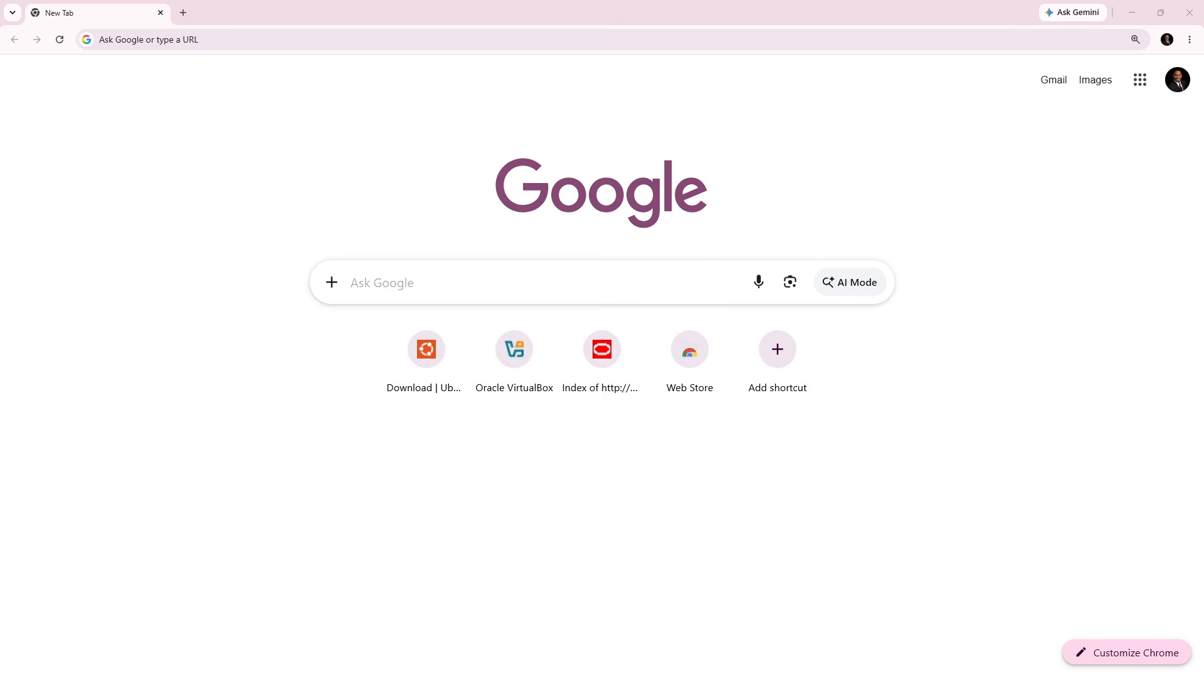
key(ctrl+l)
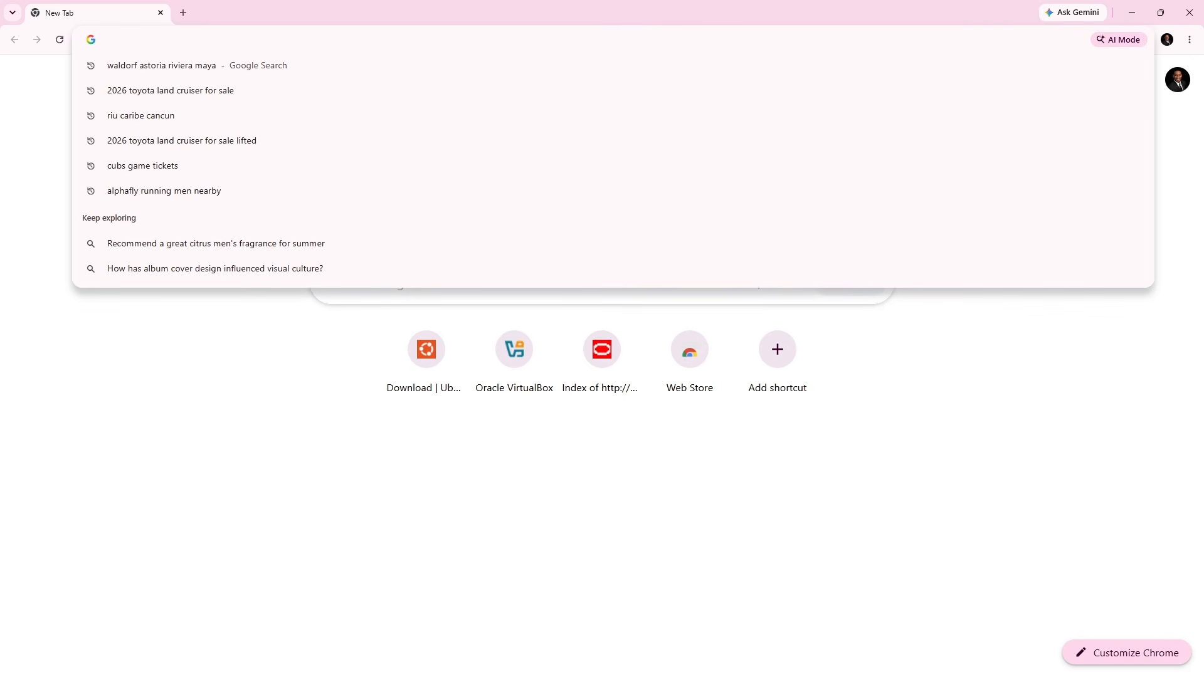
text(https://download.virtualbox.org/virtualbox/7.1.8/)
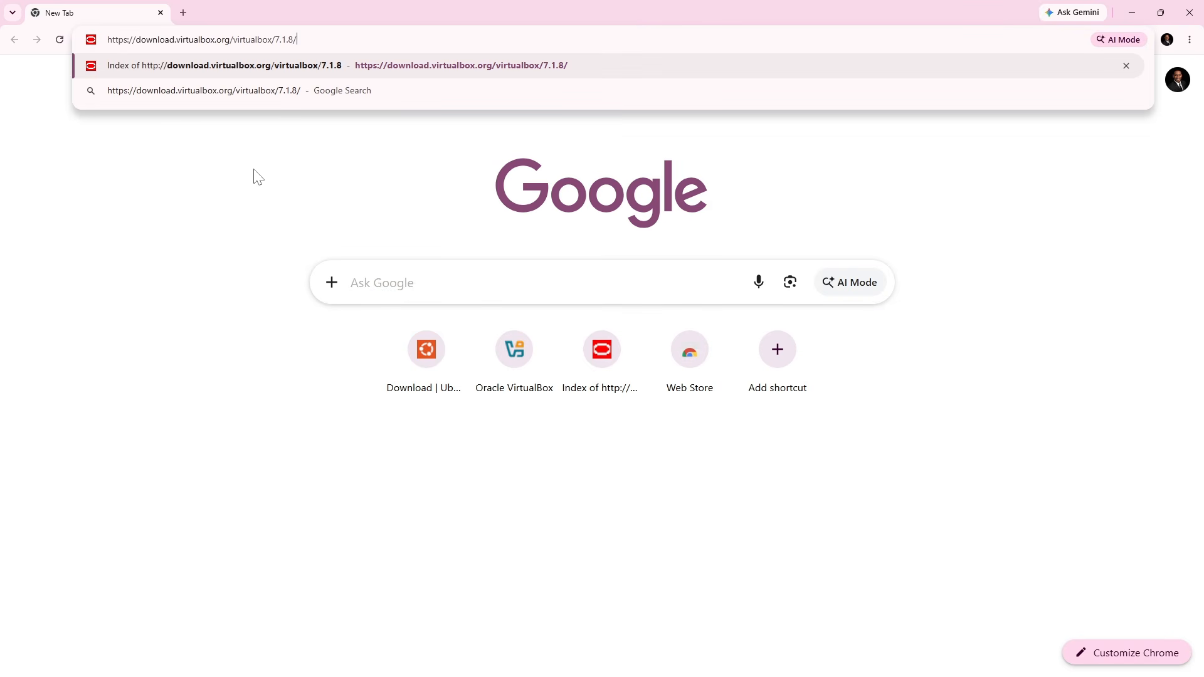
key(Return)
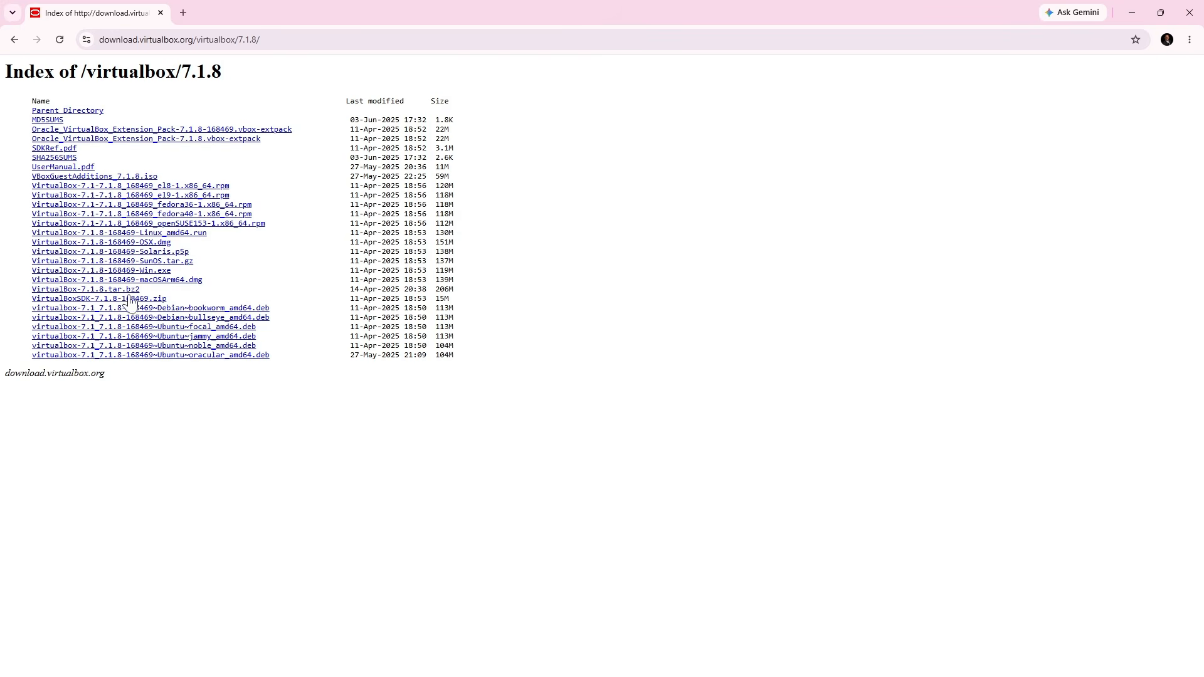
drag(24, 271, 461, 279)
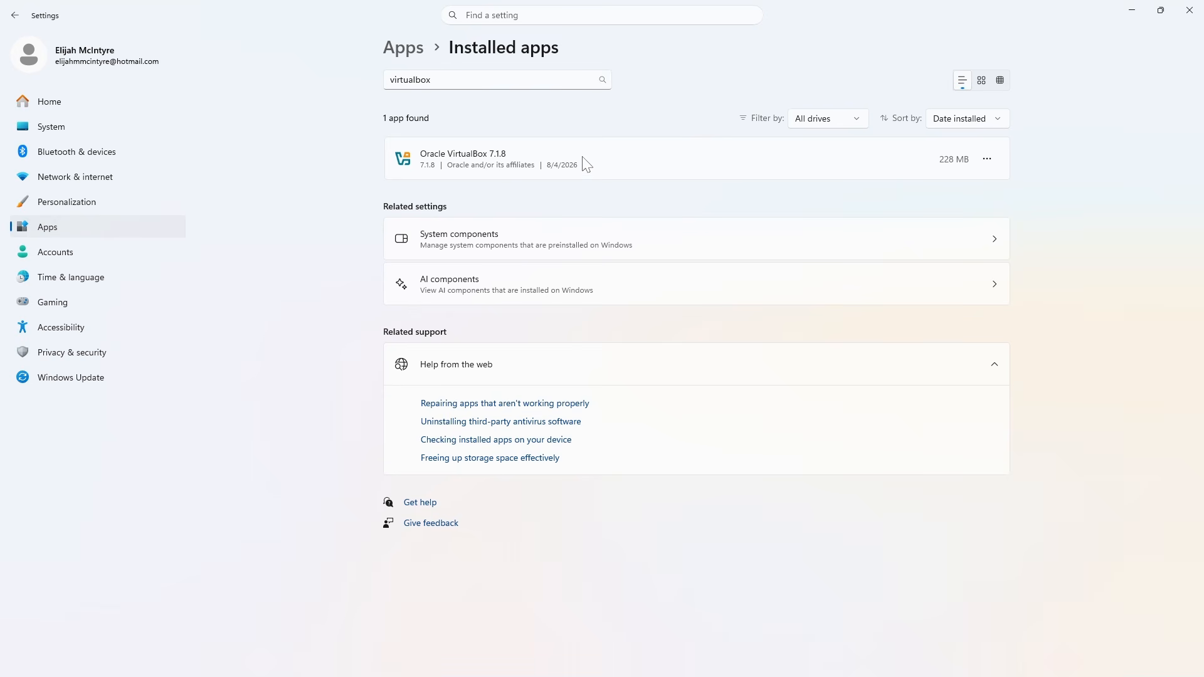
Look at the options available for Oracle VirtualBox 7.1.8 in the Windows Settings list of installed apps, choosing none
click(985, 159)
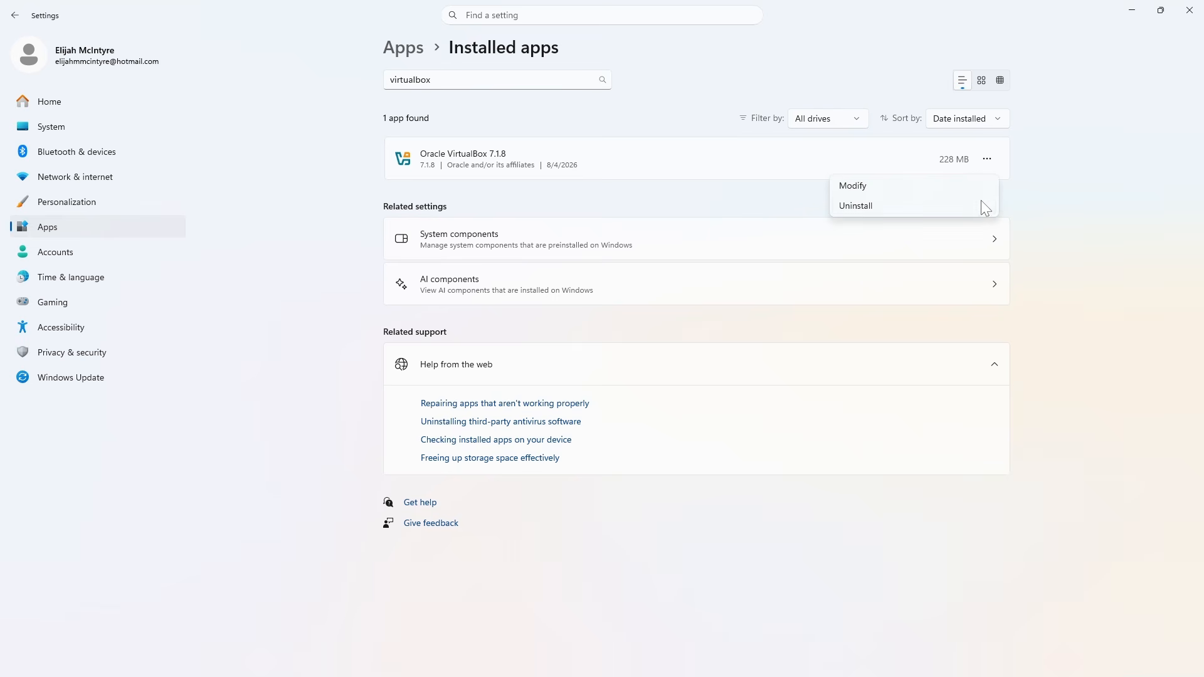
click(677, 205)
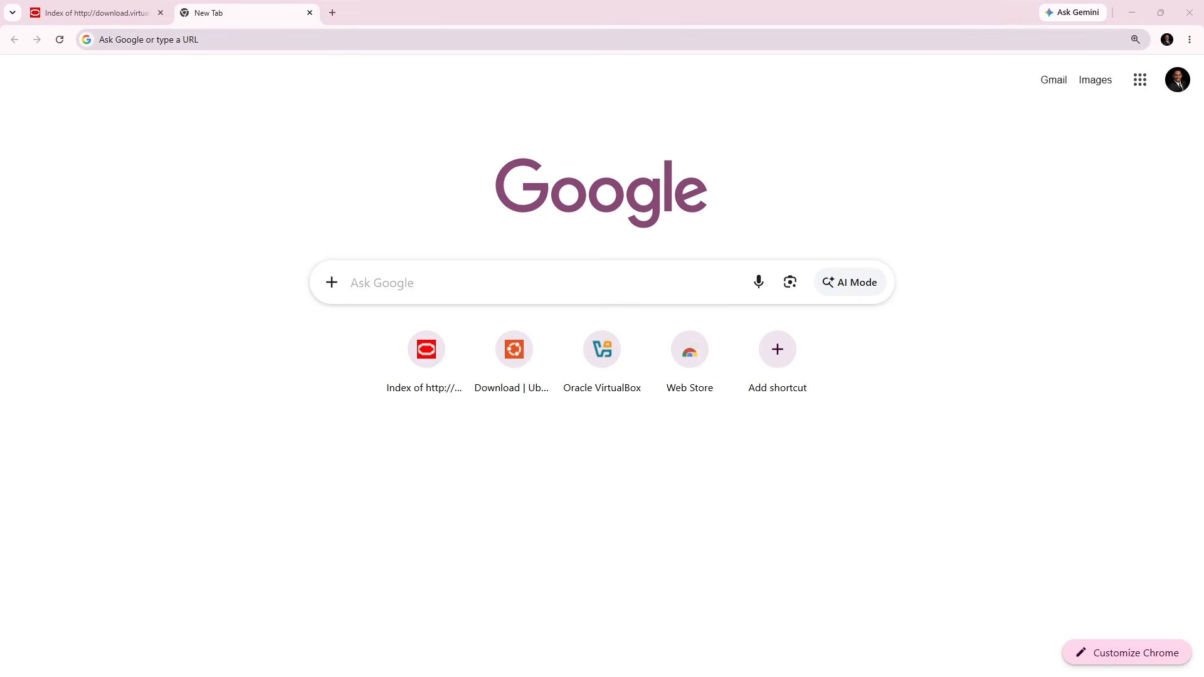
key(ctrl+l)
text(https://www.microsoft.com/en-us/evalcenter/evaluate-windows-11-enterprise)
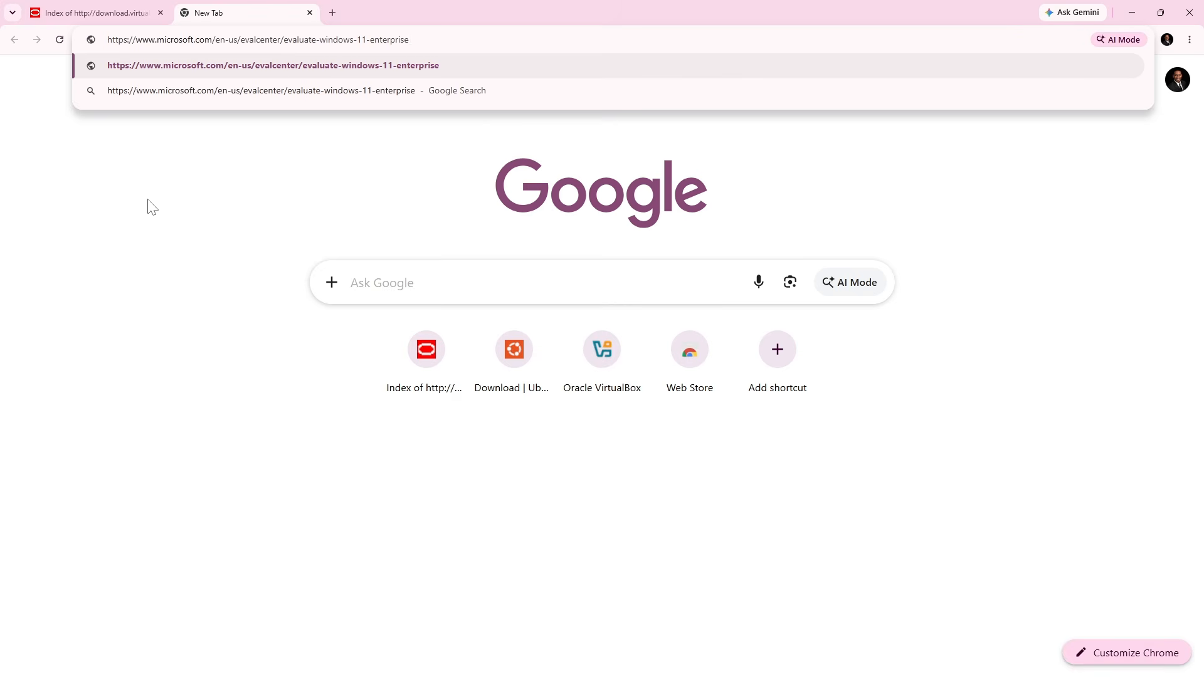
key(Return)
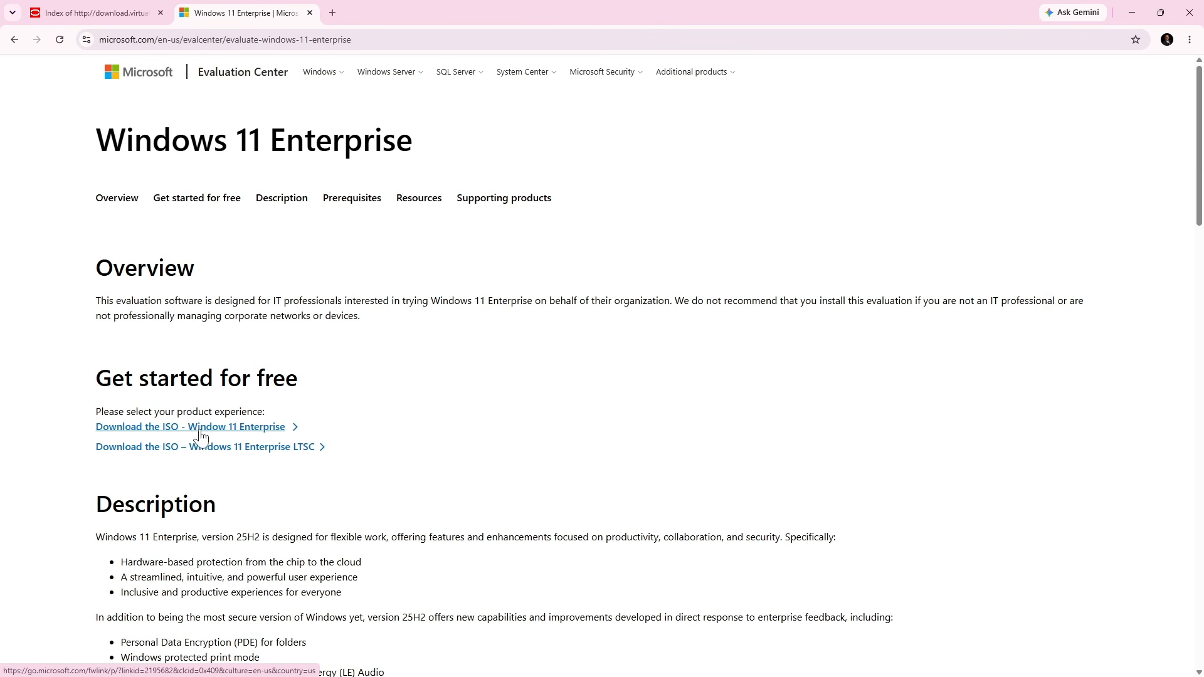
click(233, 430)
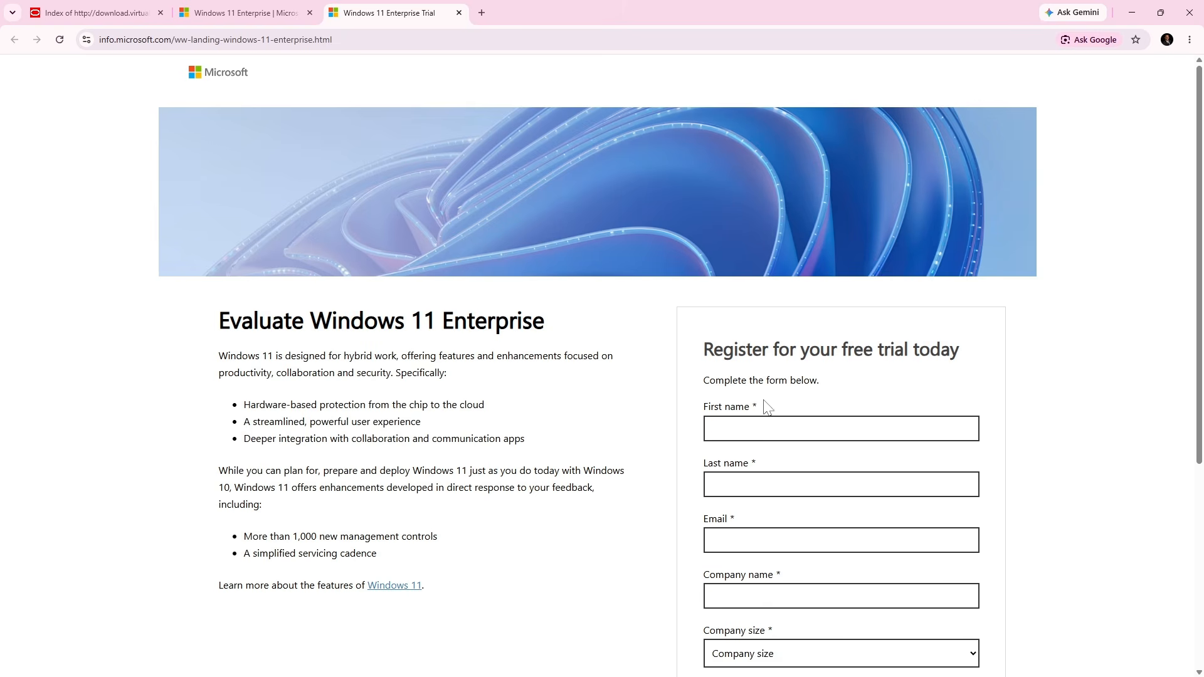
scroll(765, 408, down, 2)
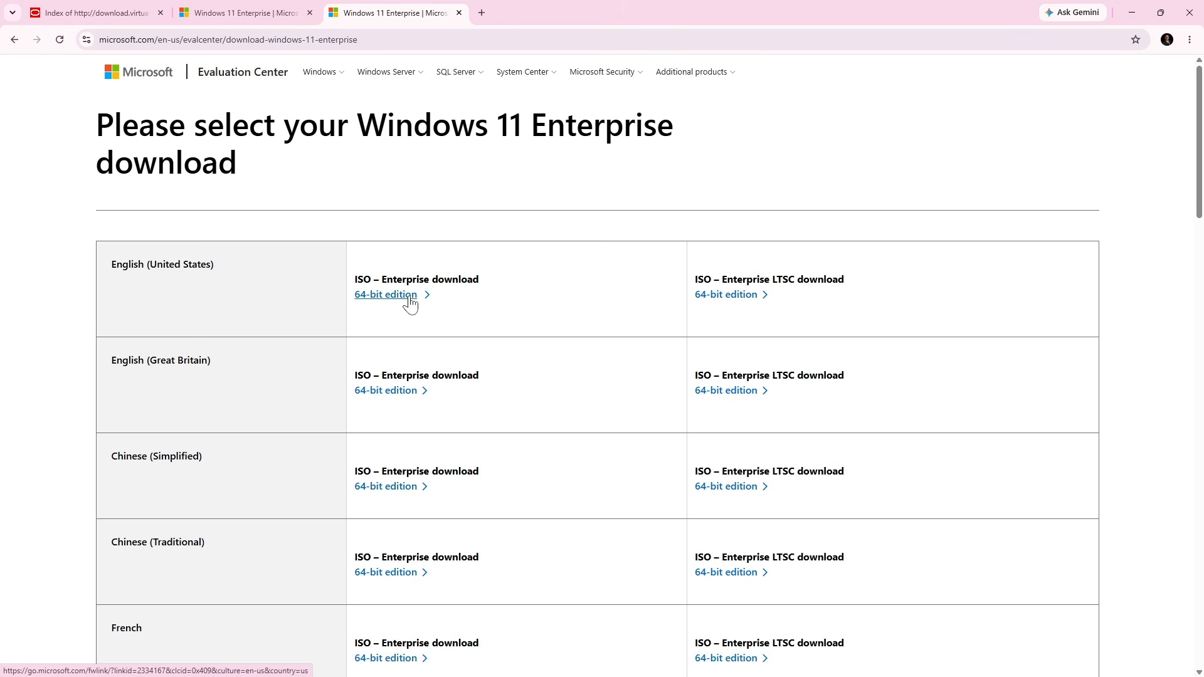
Download the English (United States) 64-bit edition of the Enterprise ISO and view the recent downloads
click(410, 302)
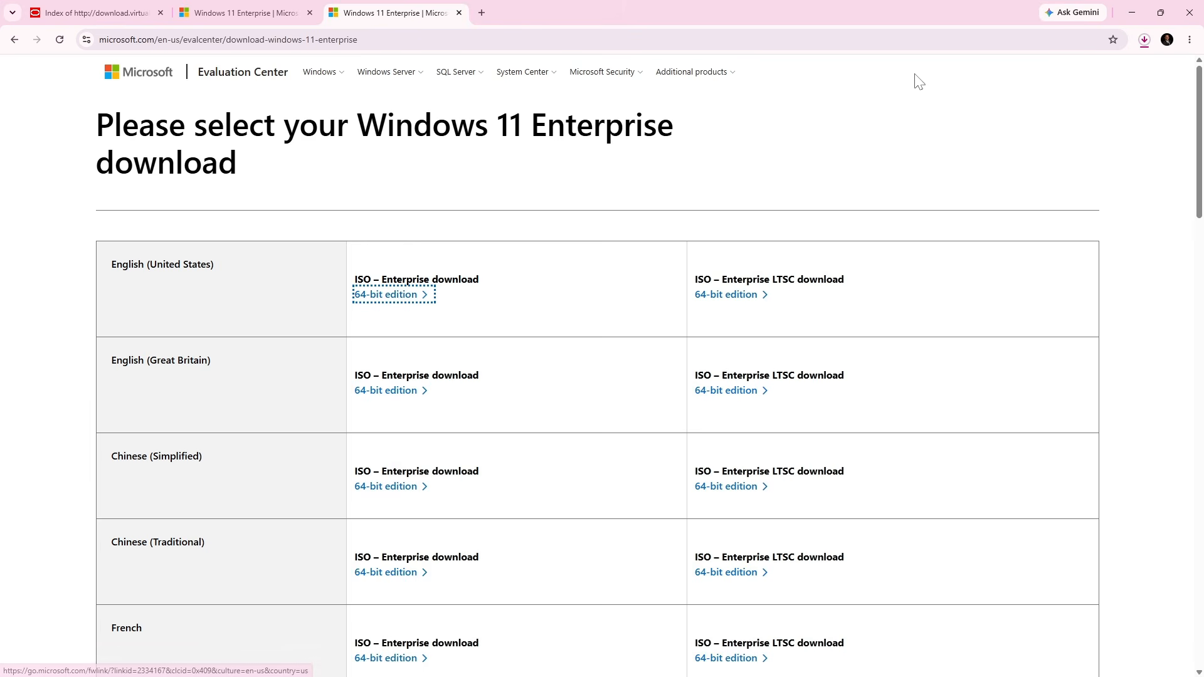
click(1144, 39)
click(1175, 130)
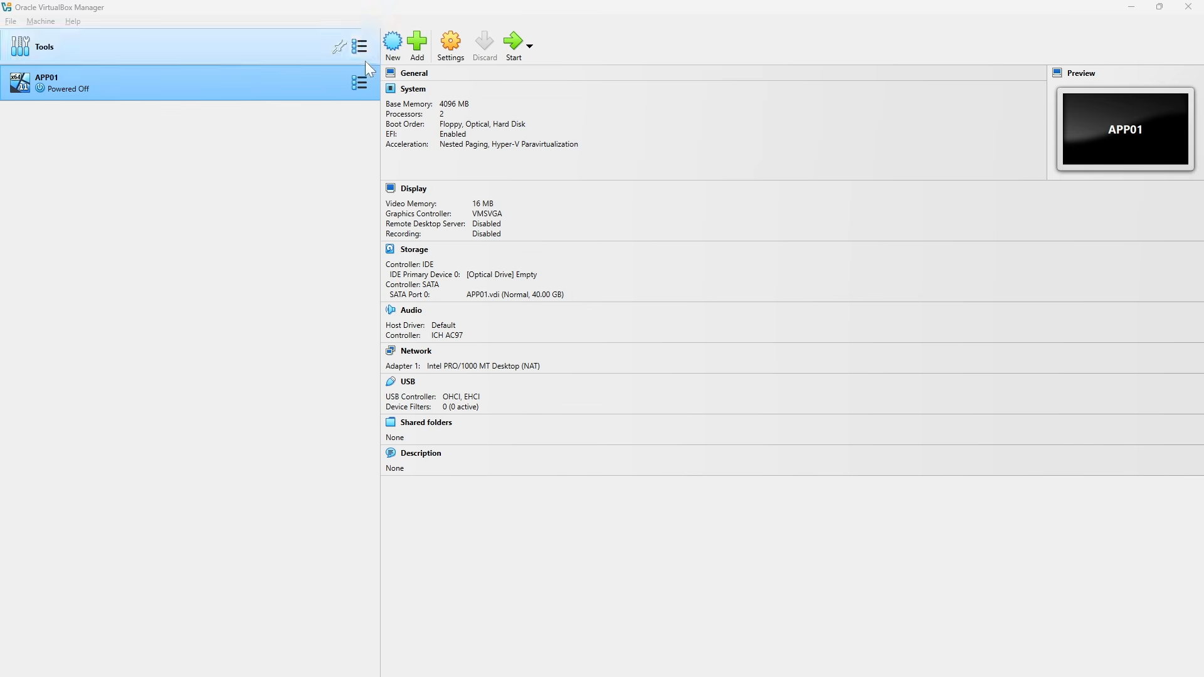
Start creating a virtual machine in Oracle VirtualBox Manager and name it WS01
click(392, 44)
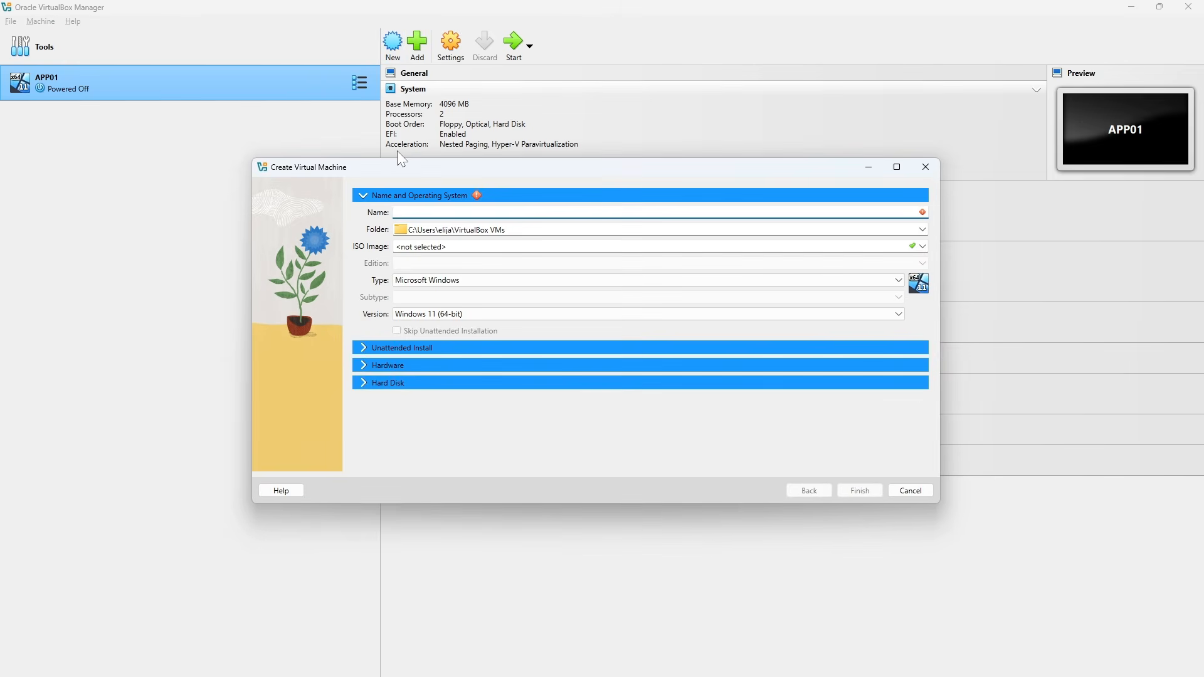
text(WS01)
Use 26200.6584.250915-1905.25h2_ge_release_svc_refresh_CLIENTENTERPRISEEVAL_OEMRET_x64FRE_en-us (1).iso from the Software folder as WS01's ISO image and skip unattended installation
click(922, 248)
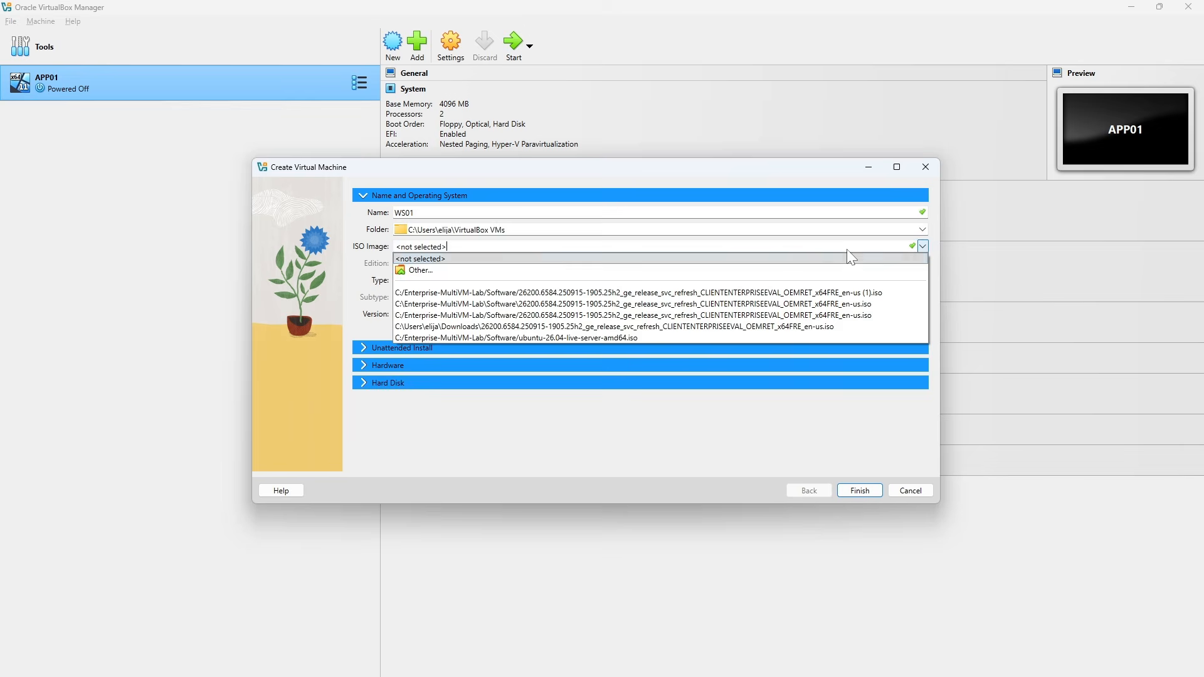
click(570, 267)
click(921, 246)
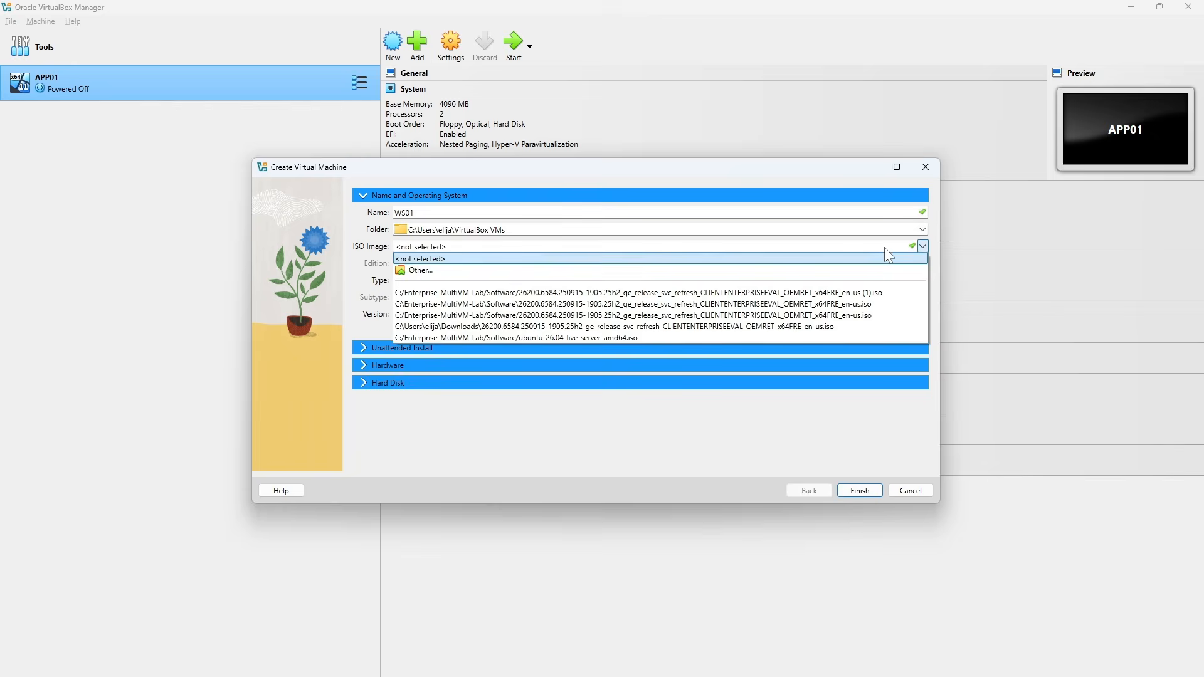
click(841, 271)
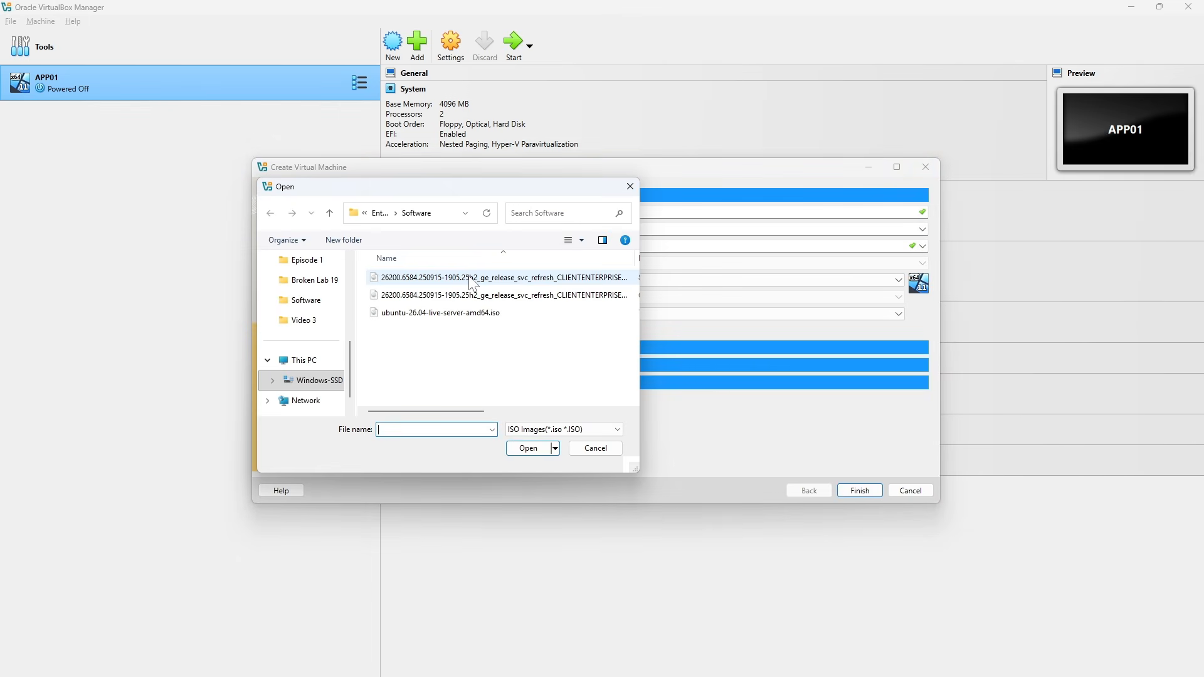
click(472, 278)
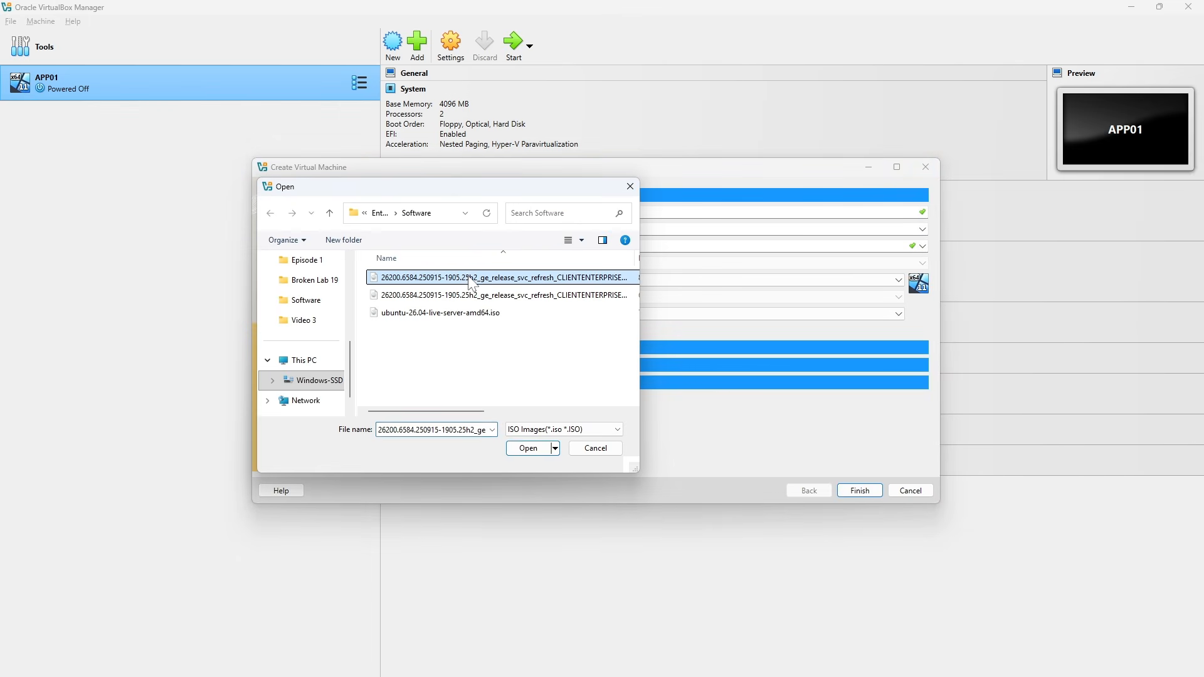
click(528, 449)
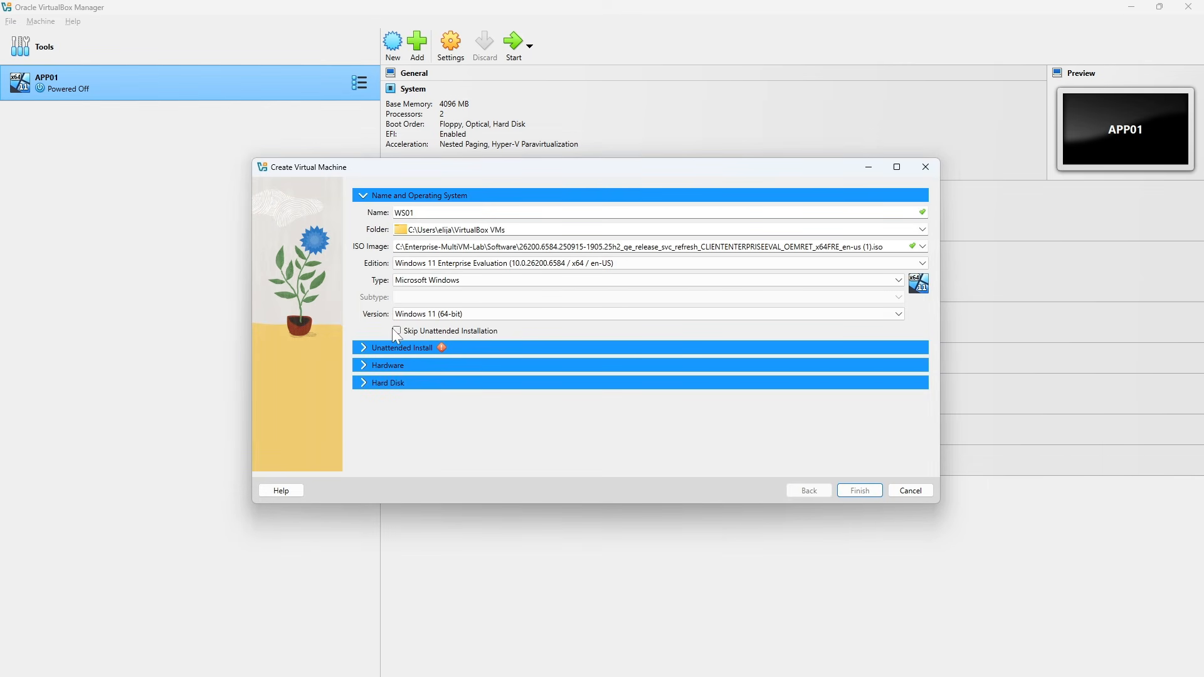
click(395, 331)
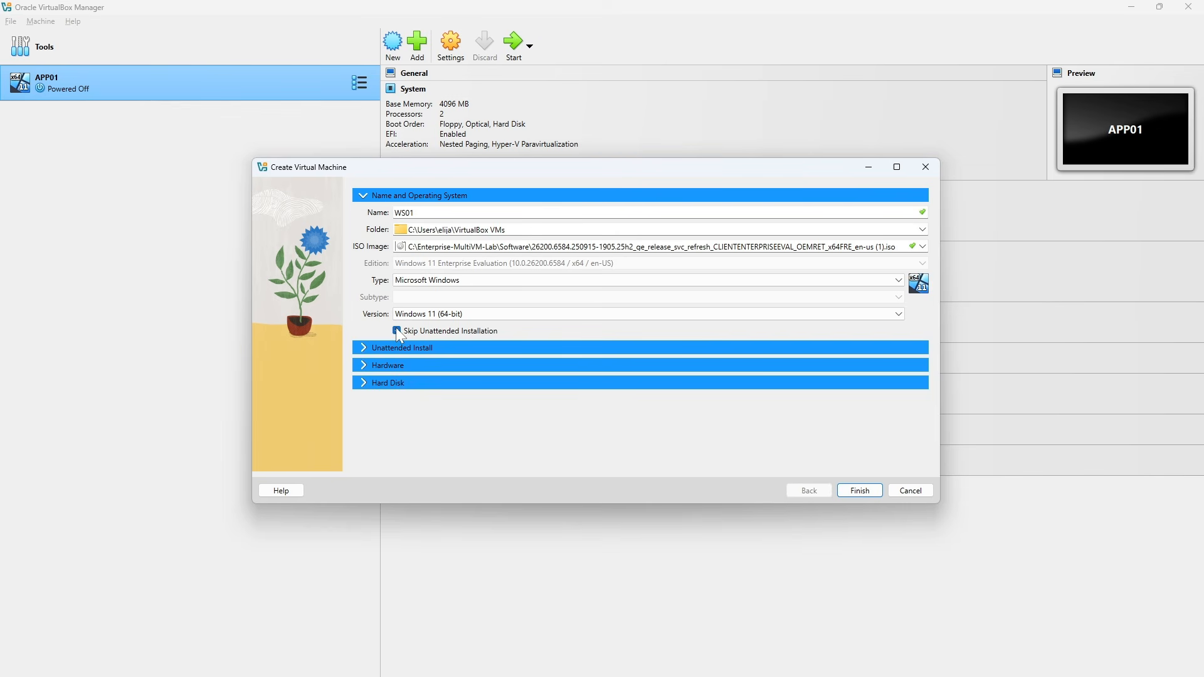
Check the new machine's hardware settings, set its virtual hard disk size to 64 GB and finish creating WS01
click(364, 367)
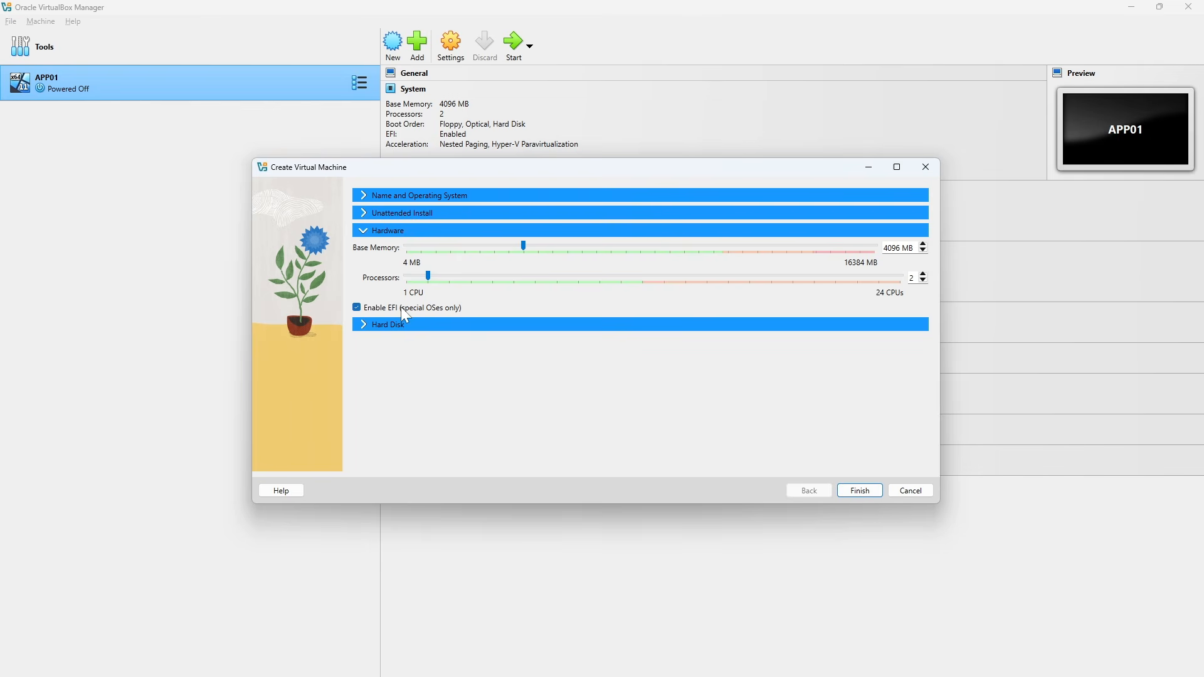
click(368, 325)
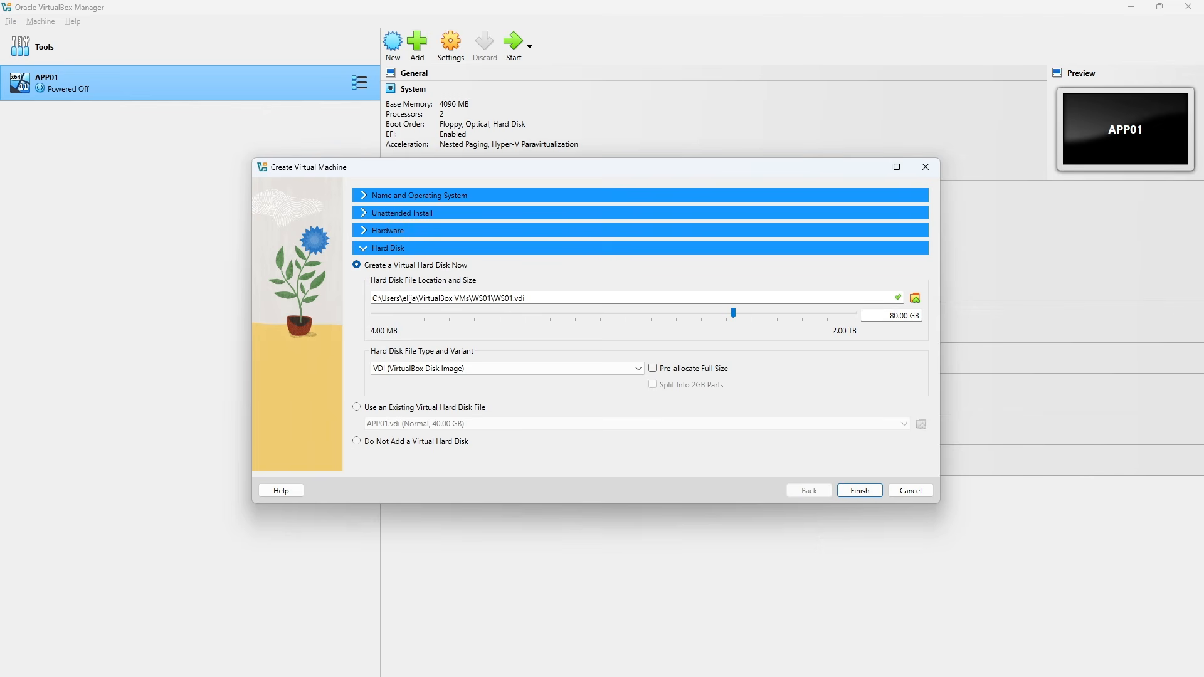
key(BackSpace)
key(BackSpace)
text(64)
click(861, 491)
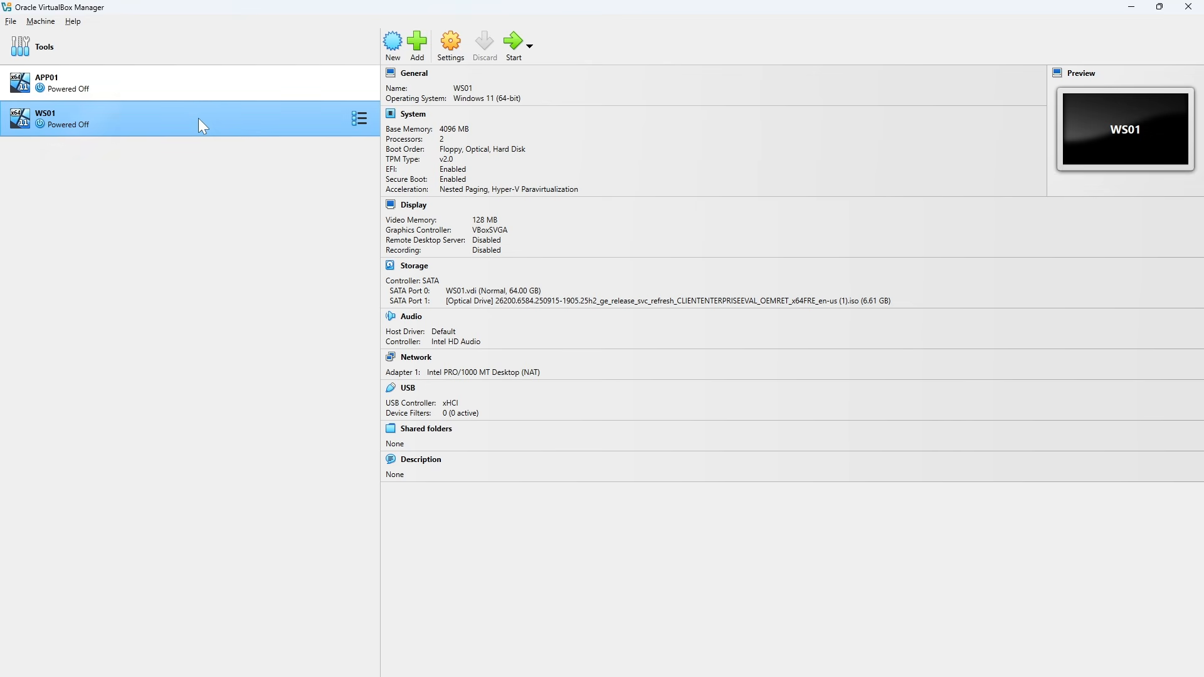
Enable network Adapter 2 on WS01, attach it to Host-only Adapter and save the settings
click(458, 55)
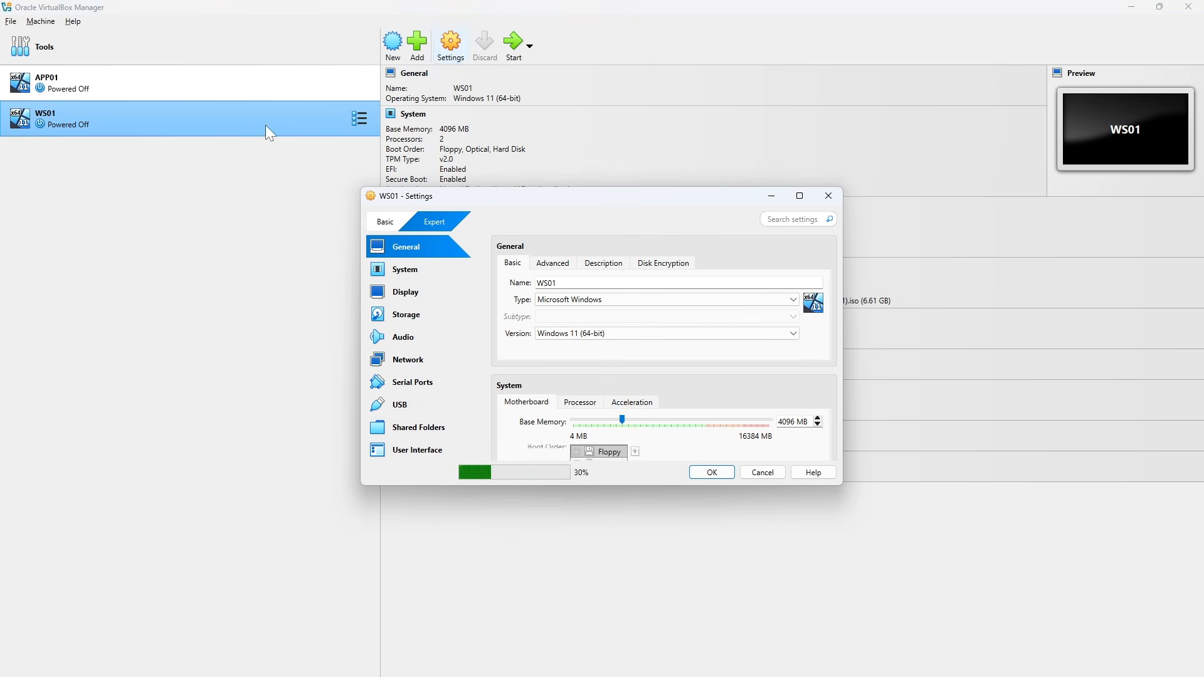
click(417, 368)
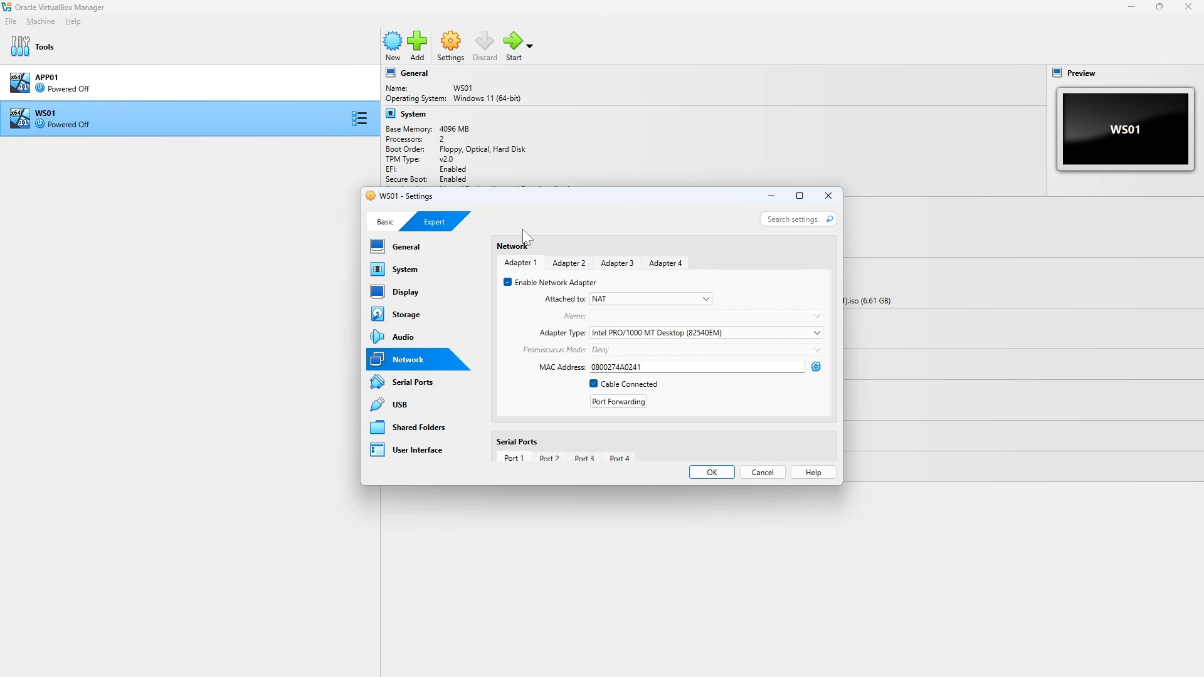
click(563, 264)
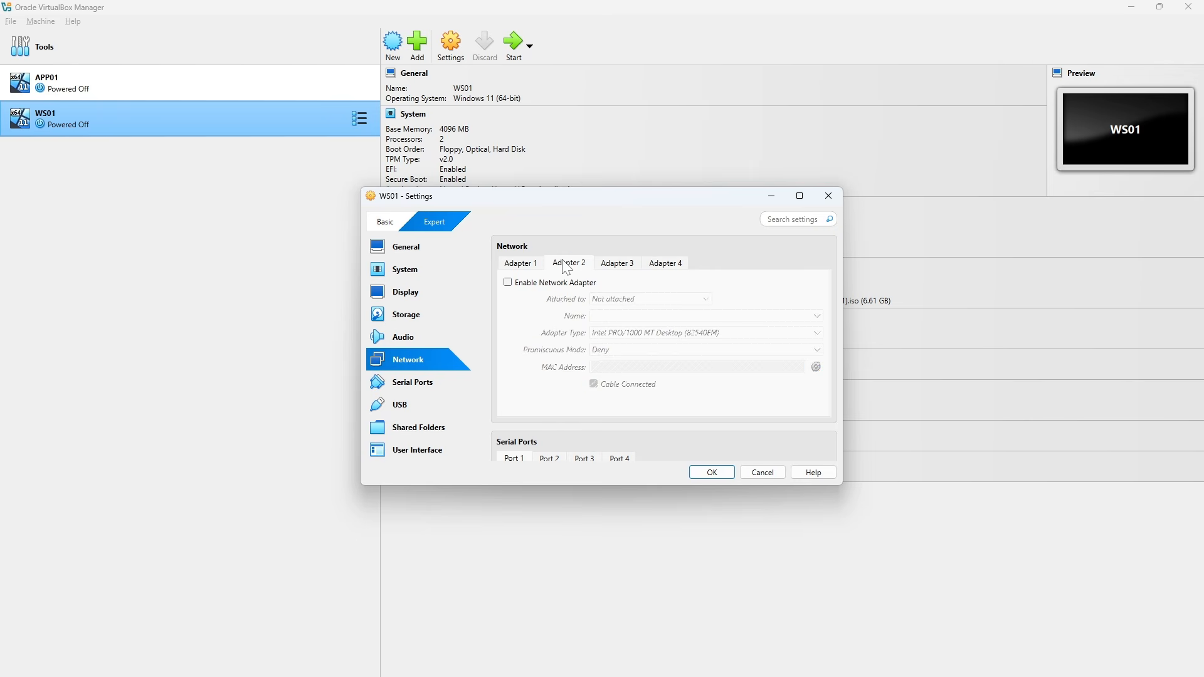
click(509, 283)
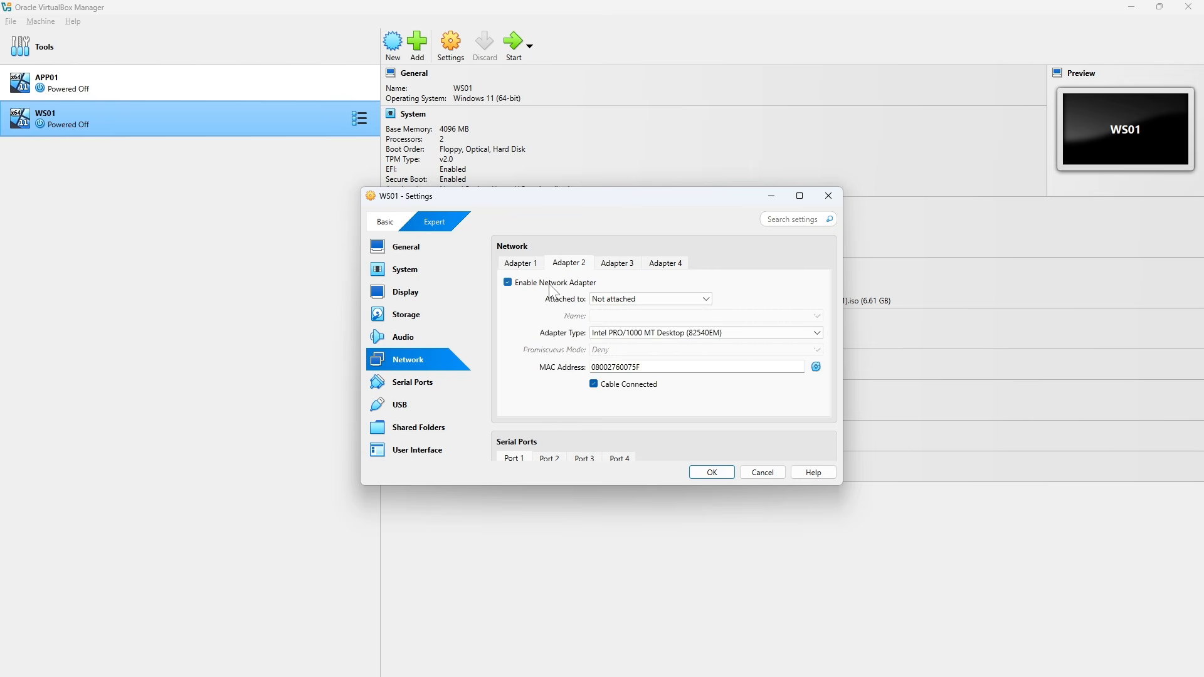
click(705, 300)
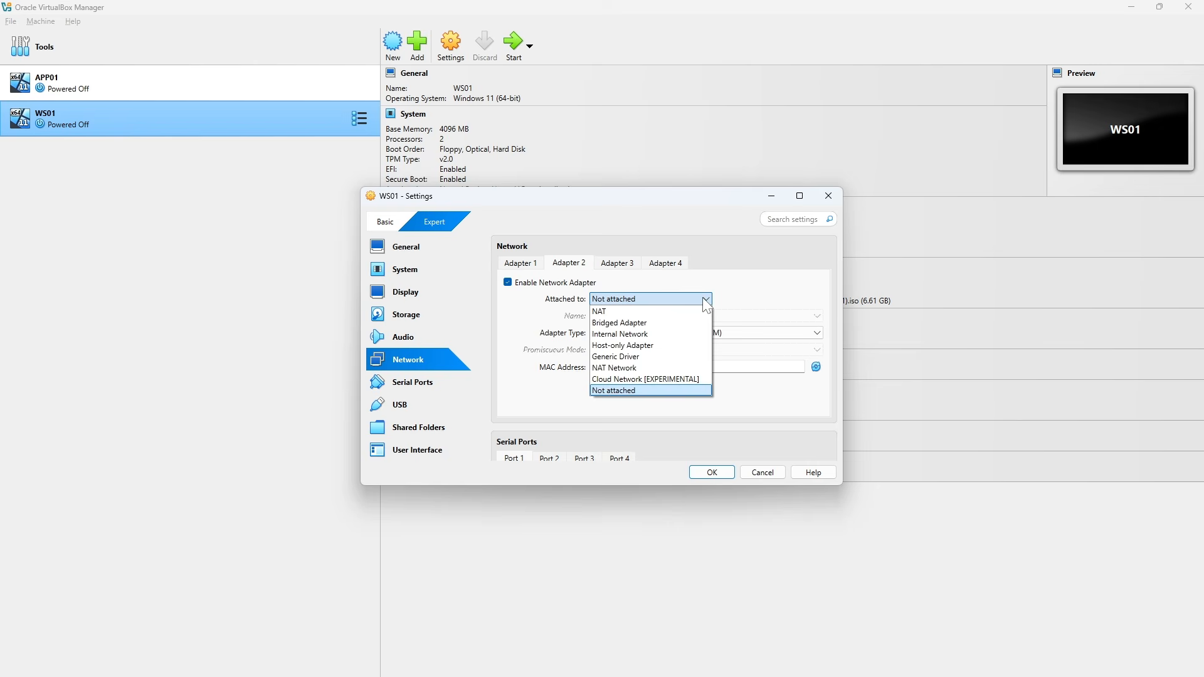
click(672, 346)
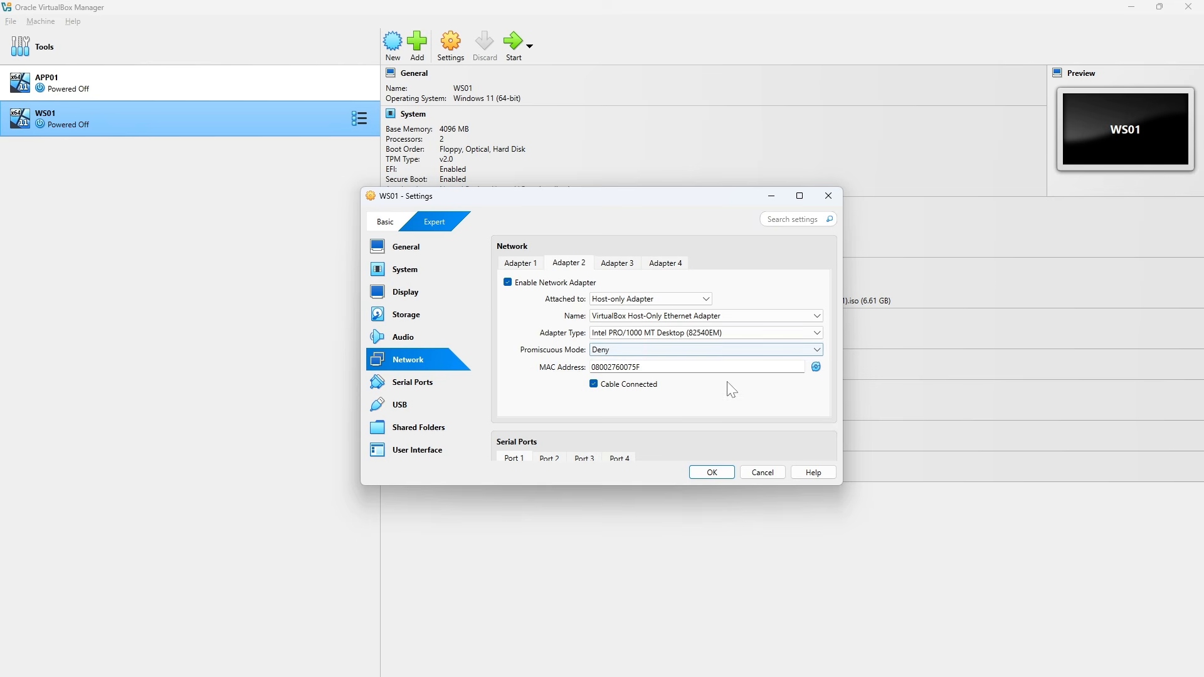
click(713, 474)
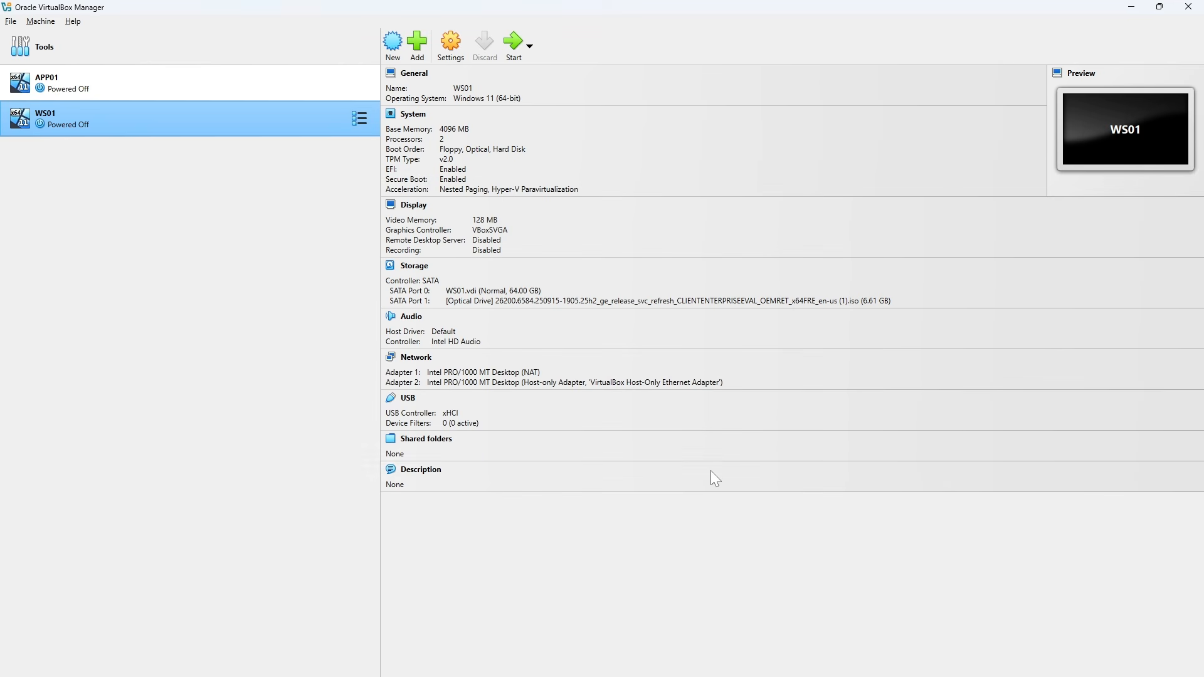
Enable network Adapter 2 on APP01 with its Host-only Adapter attachment and save the settings
click(171, 83)
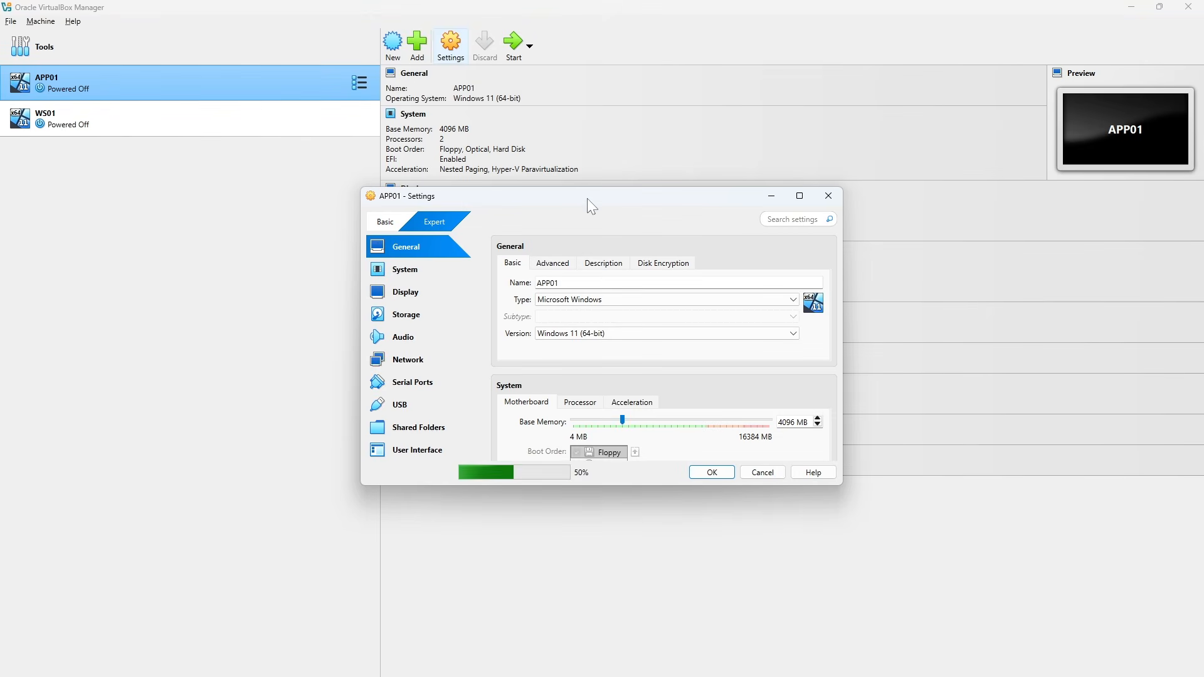
click(418, 364)
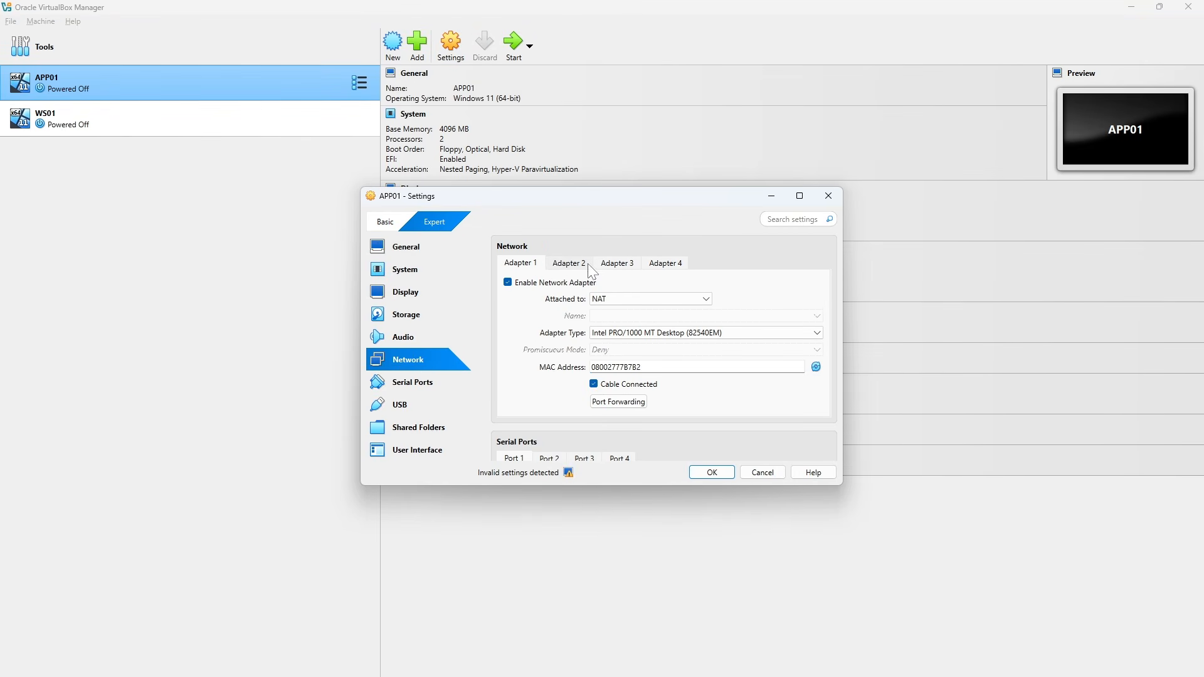
click(578, 265)
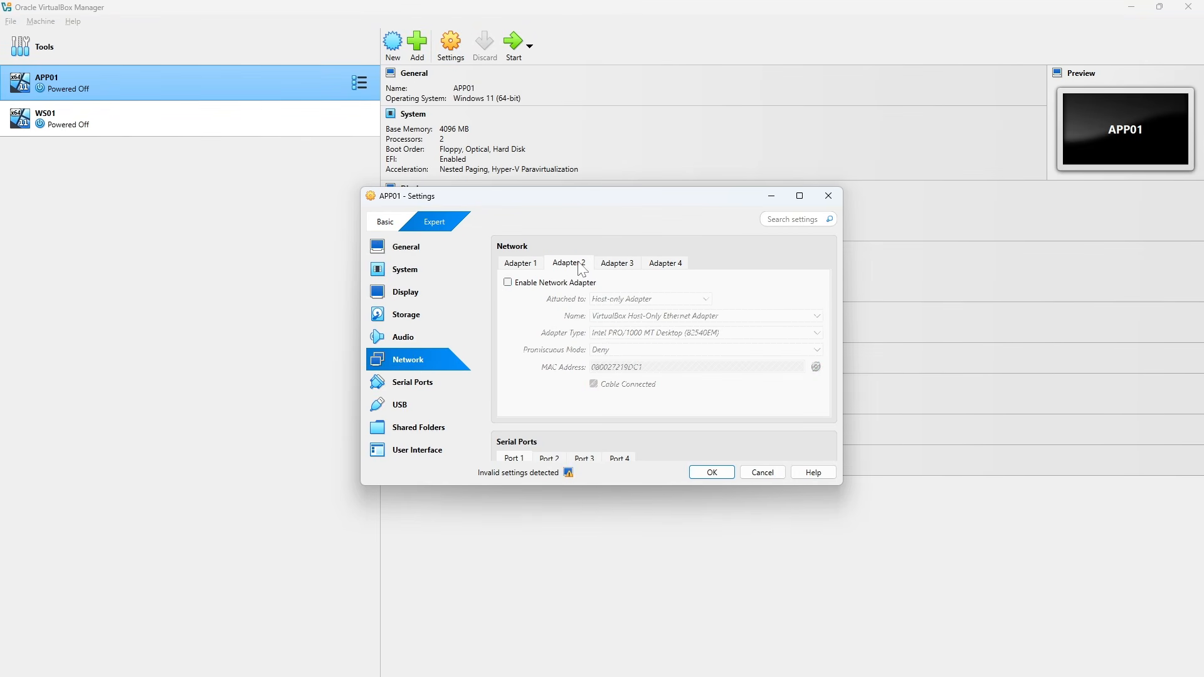
click(508, 282)
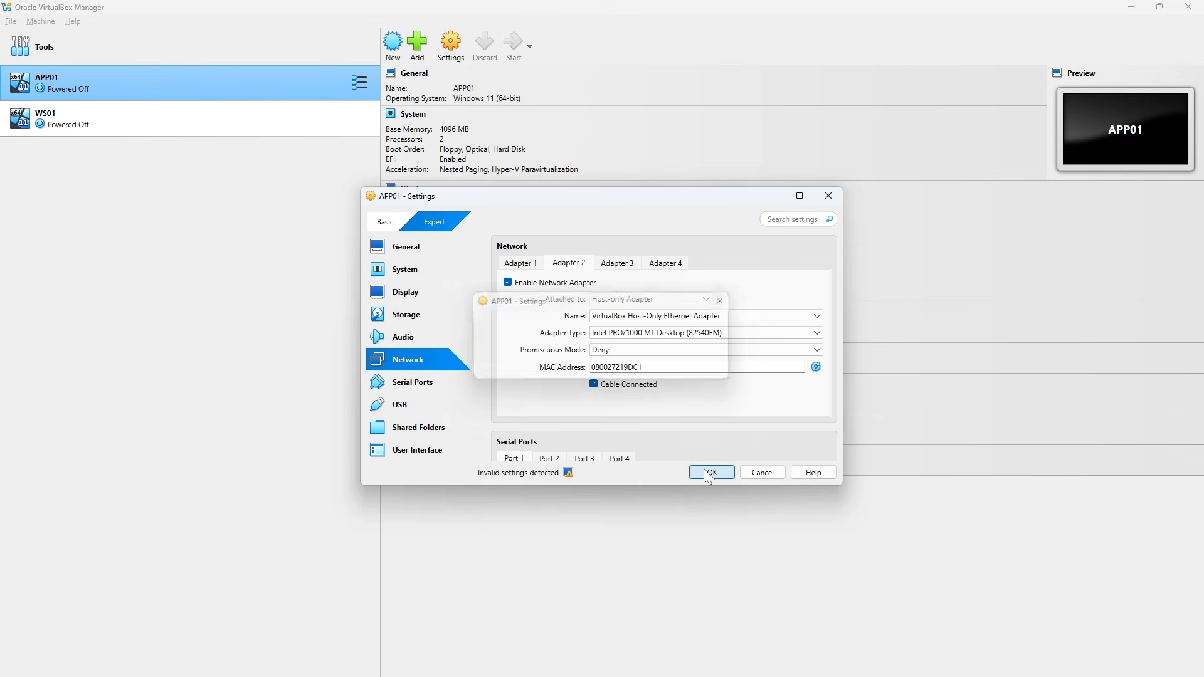
click(708, 473)
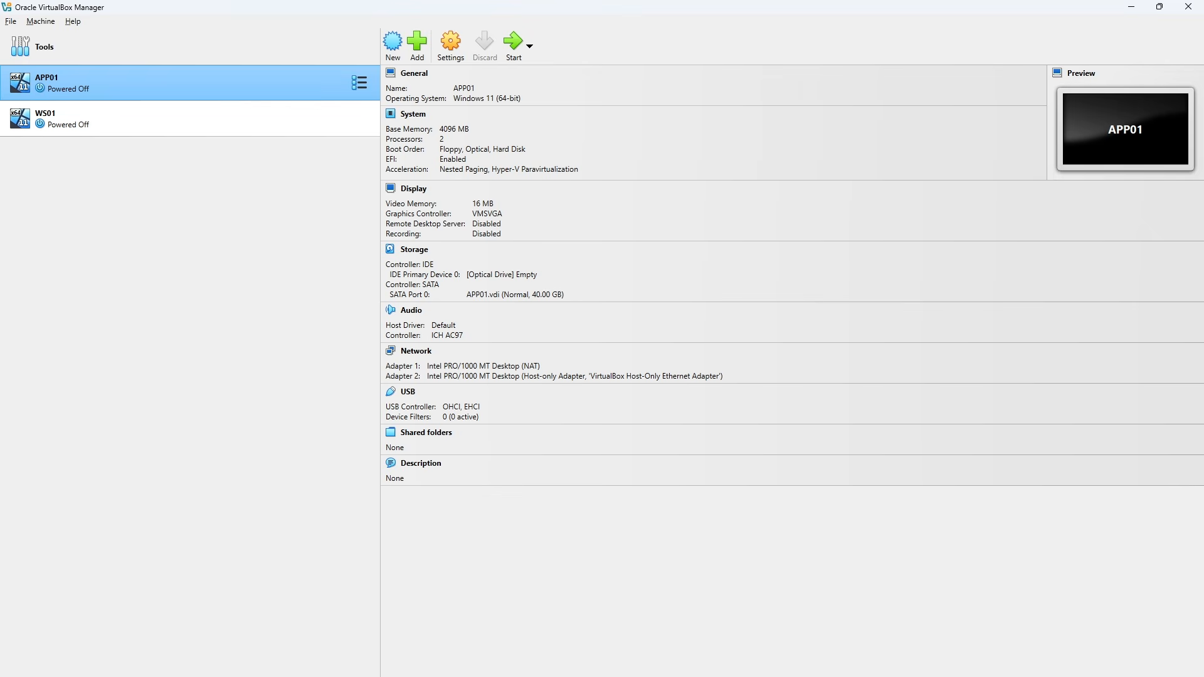
Start the WS01 virtual machine and boot it from its Windows 11 installation disc
key(Down)
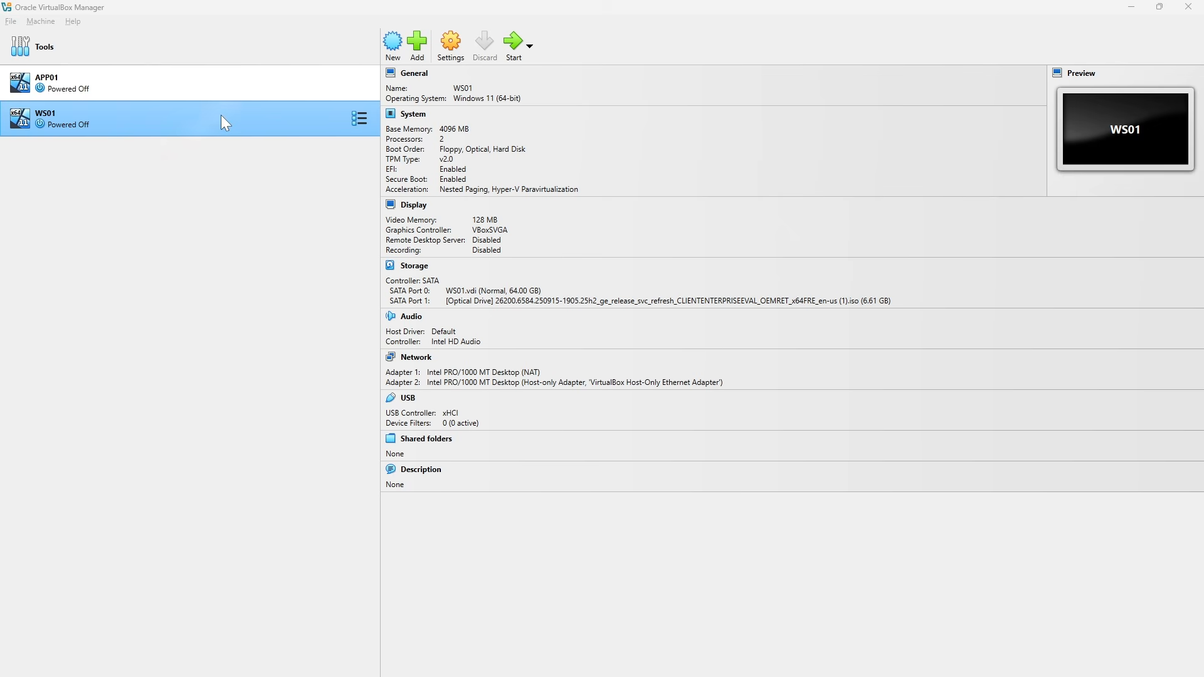
click(516, 55)
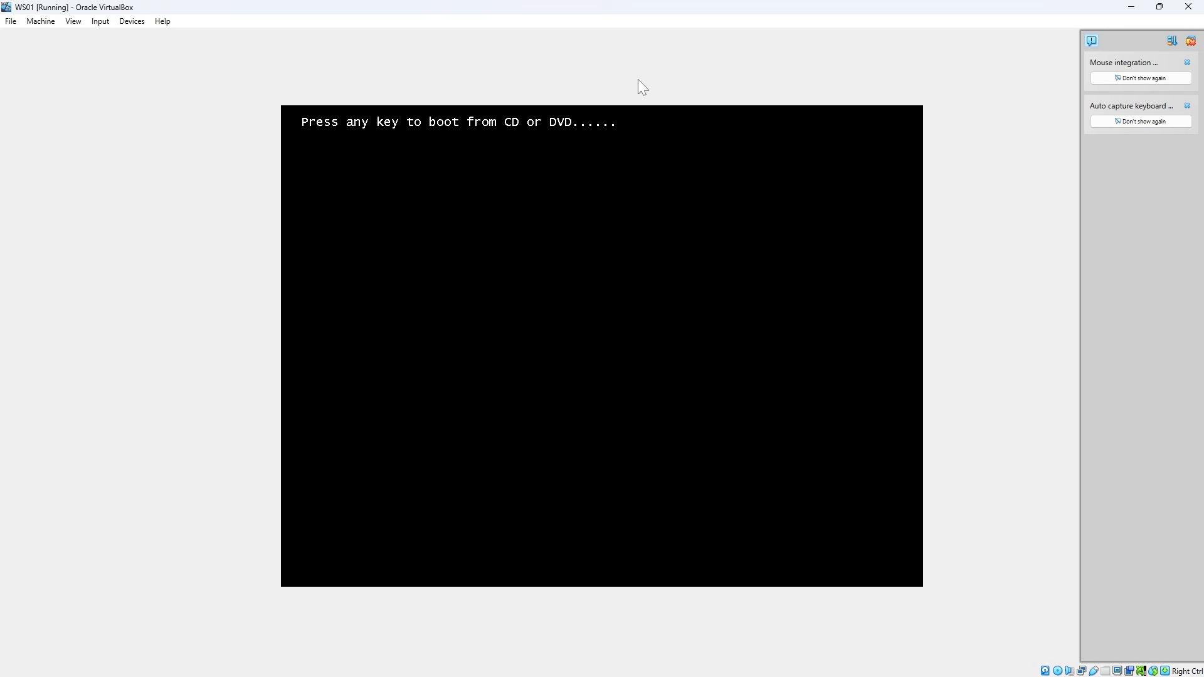
key(Return)
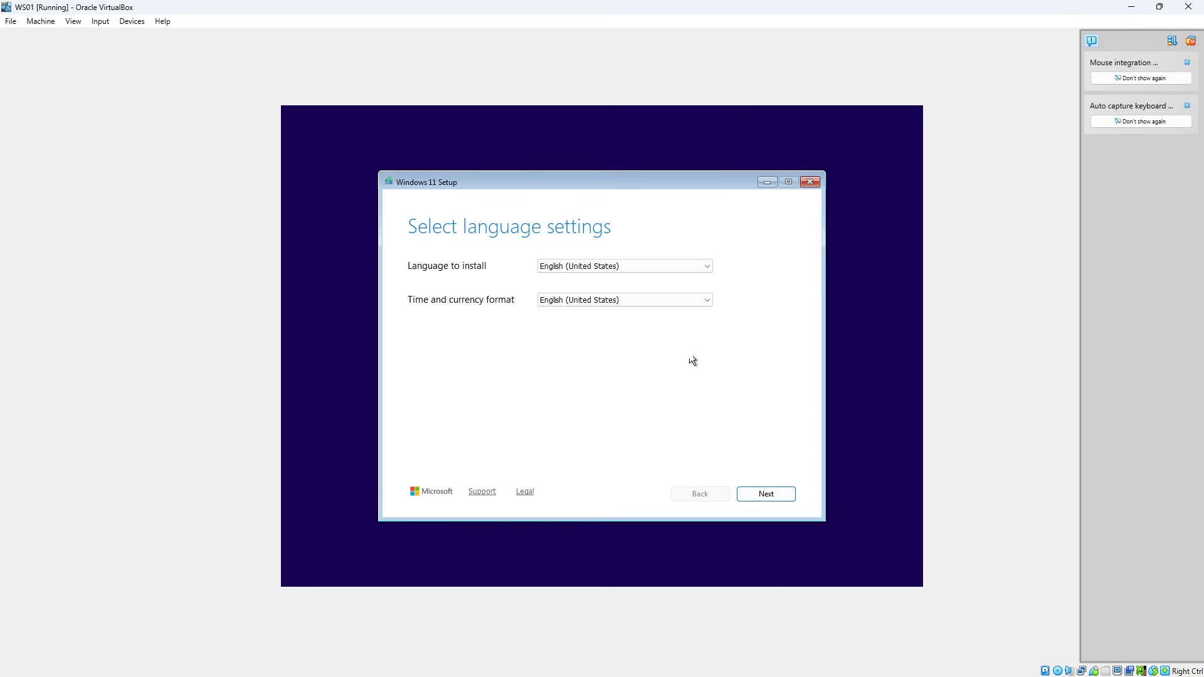
Keep English (United States) and the US keyboard in Windows 11 Setup, and choose Install Windows 11, agreeing that everything will be deleted
click(772, 493)
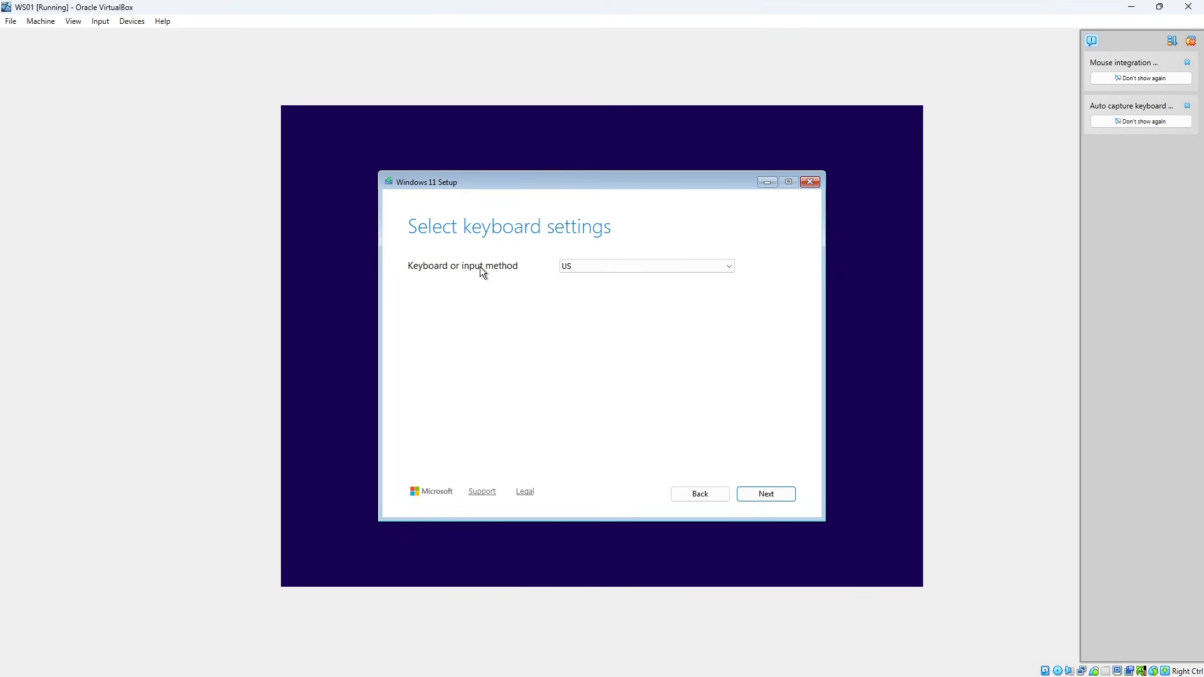
click(761, 495)
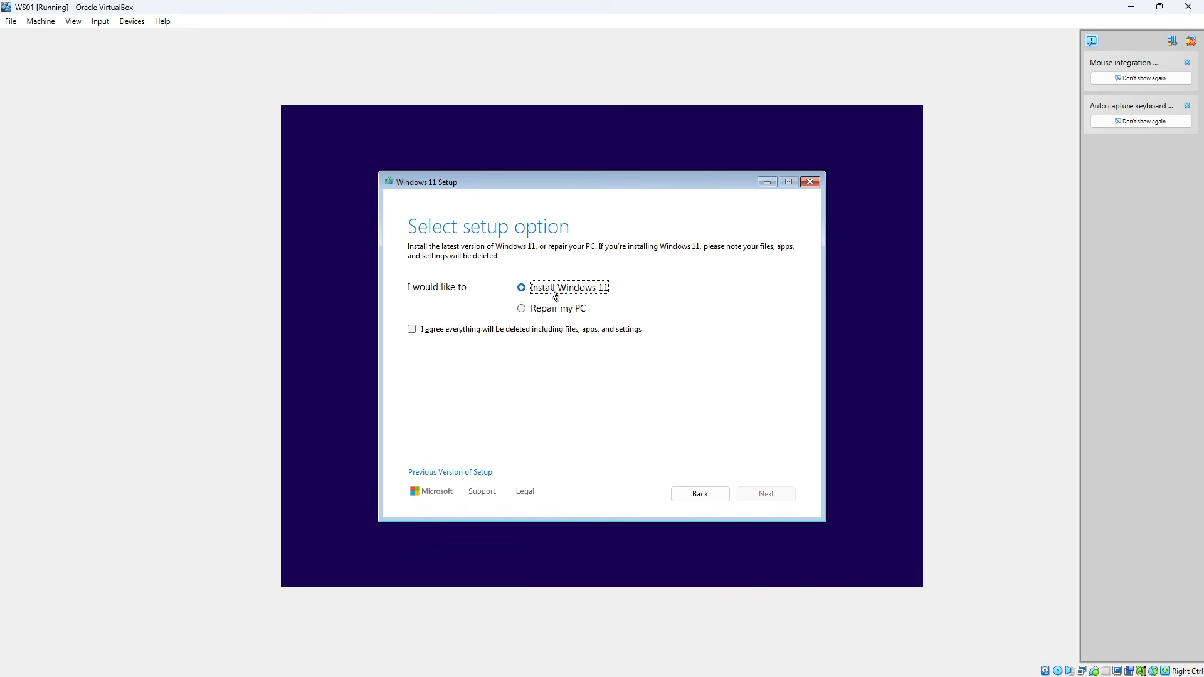
click(412, 329)
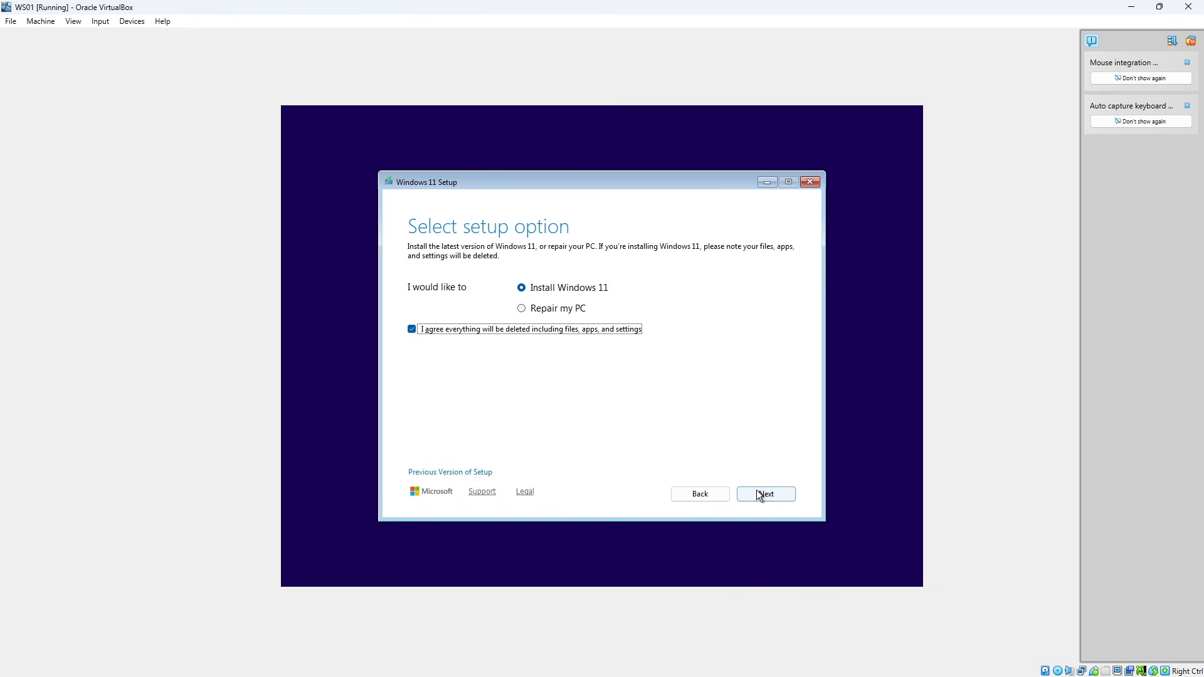
click(759, 492)
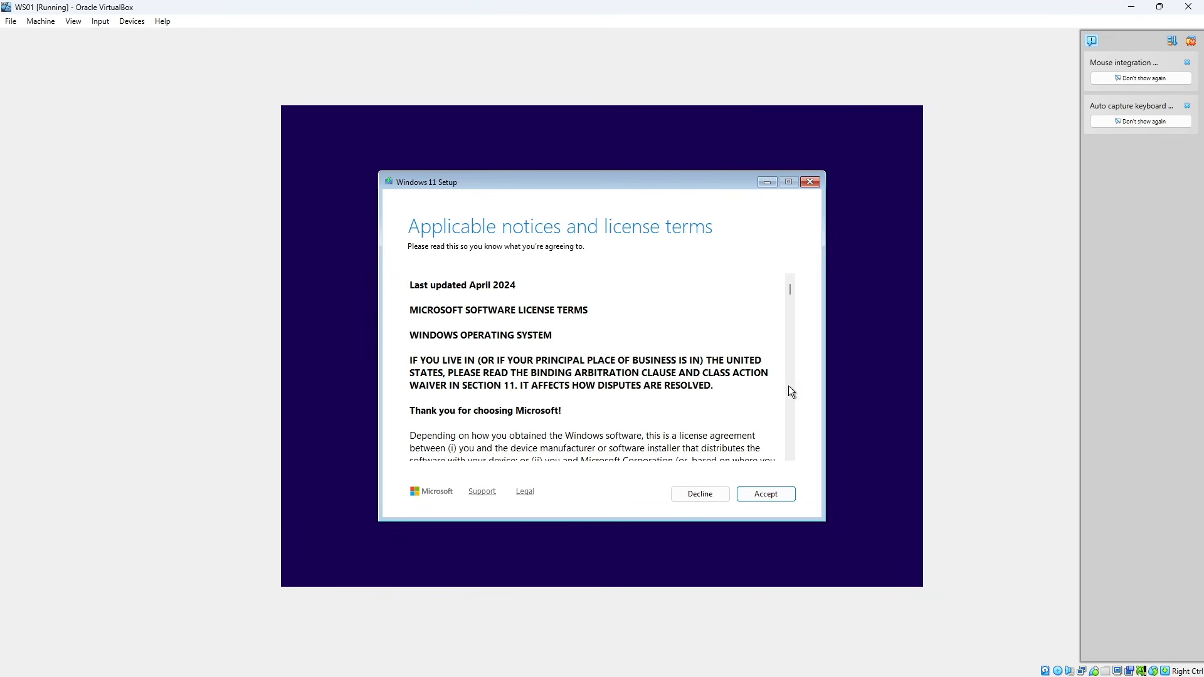
Accept the license terms and install Windows 11 Enterprise Evaluation on the Disk 0 unallocated space
click(758, 497)
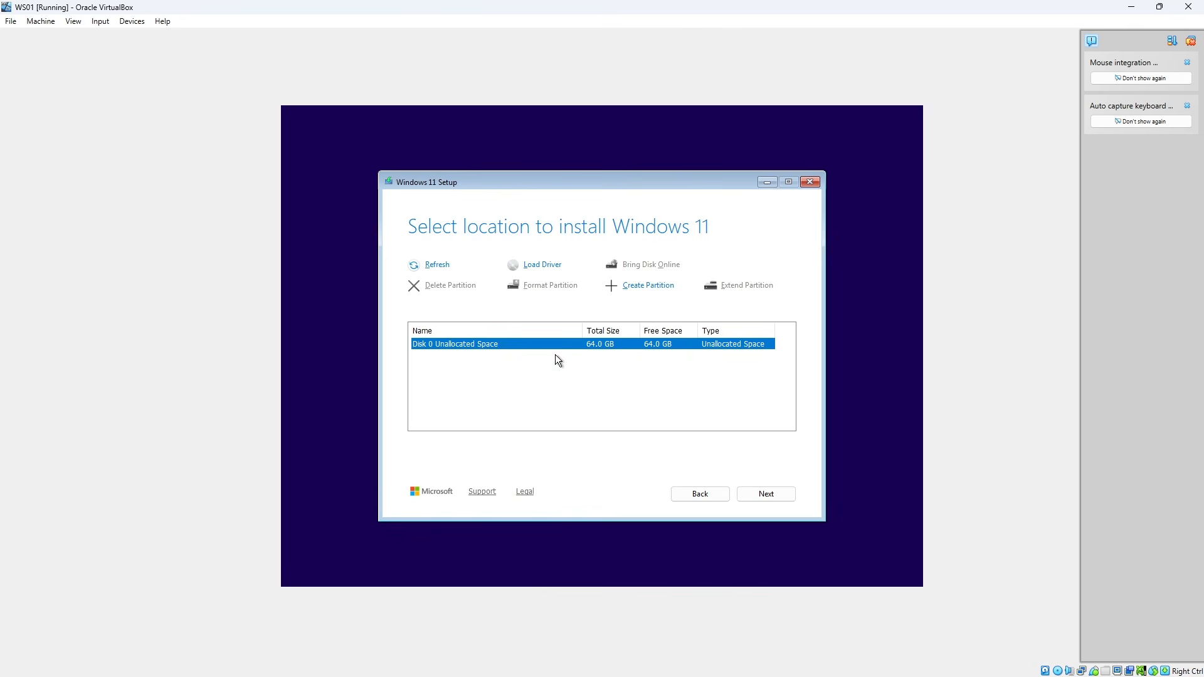
click(780, 495)
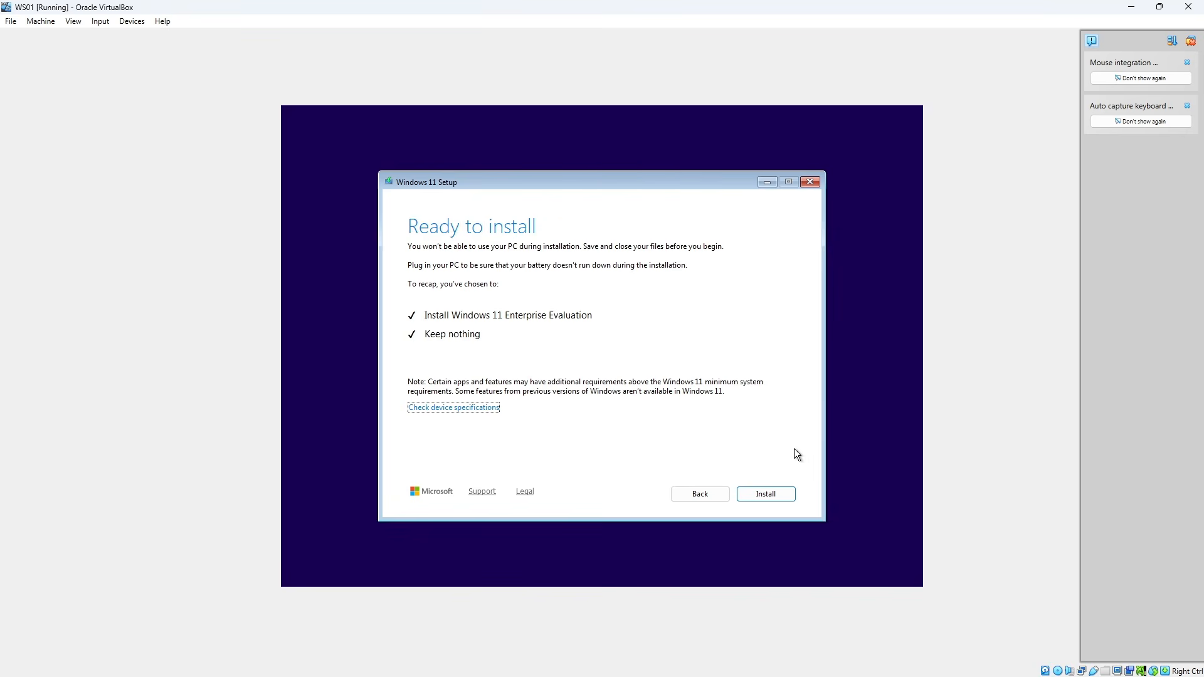
click(776, 492)
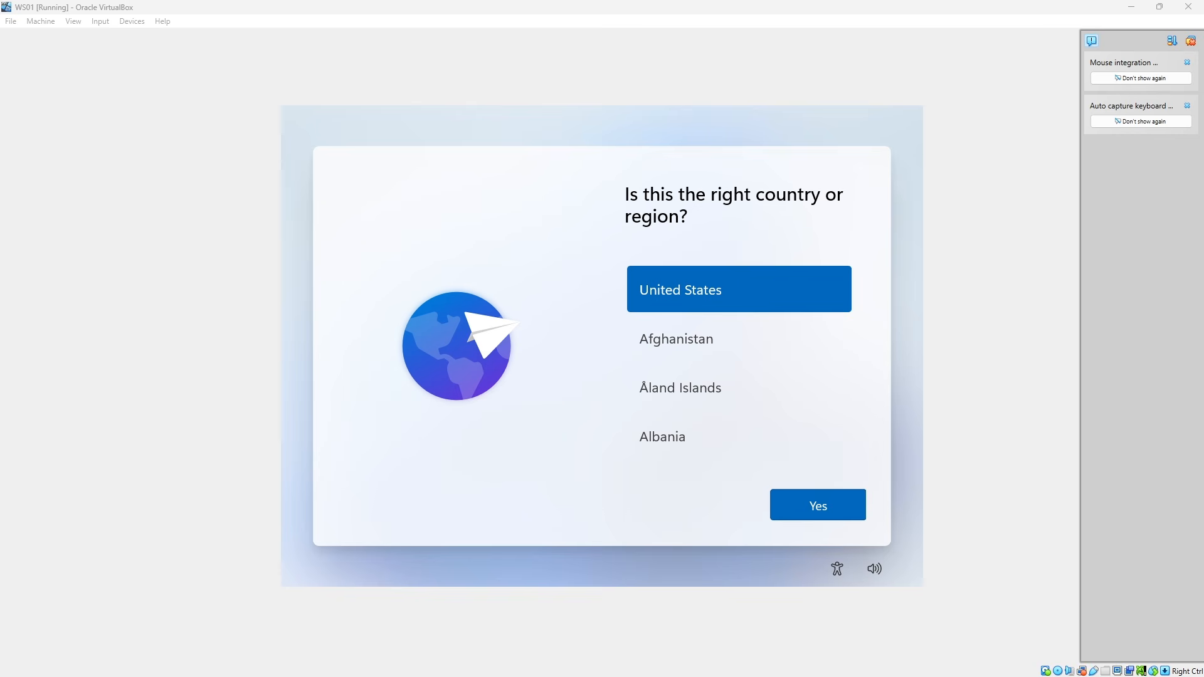
Set the region to United States and the keyboard layout to US, skipping a second keyboard layout
click(834, 500)
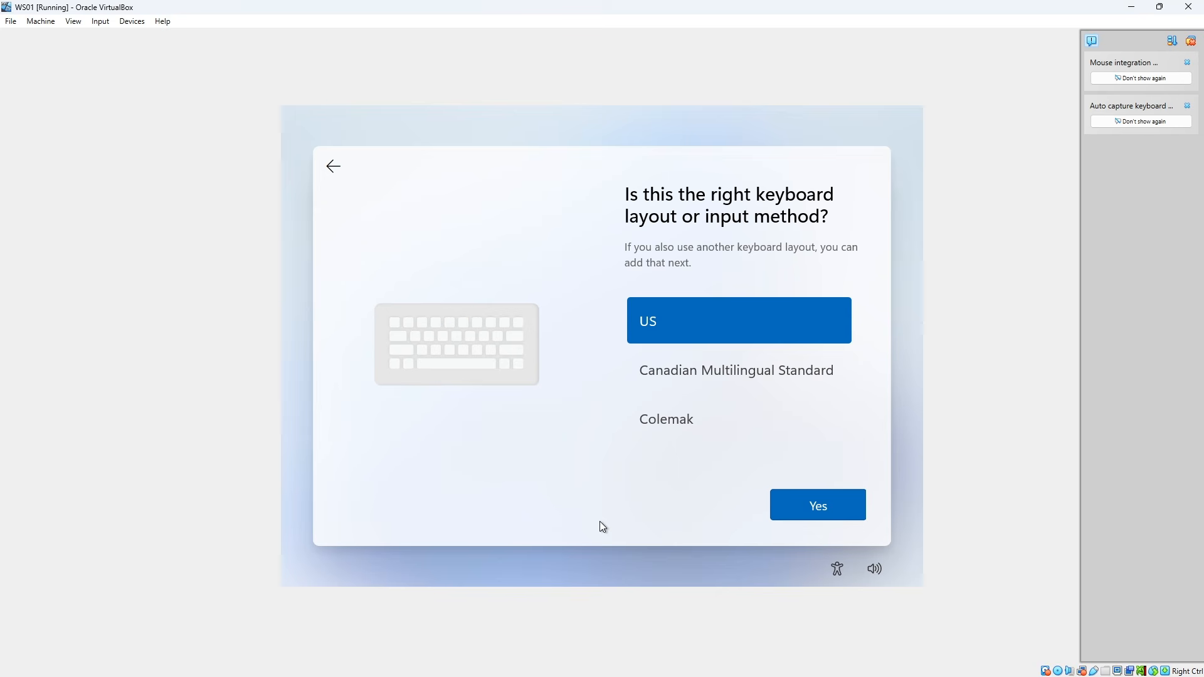
click(827, 511)
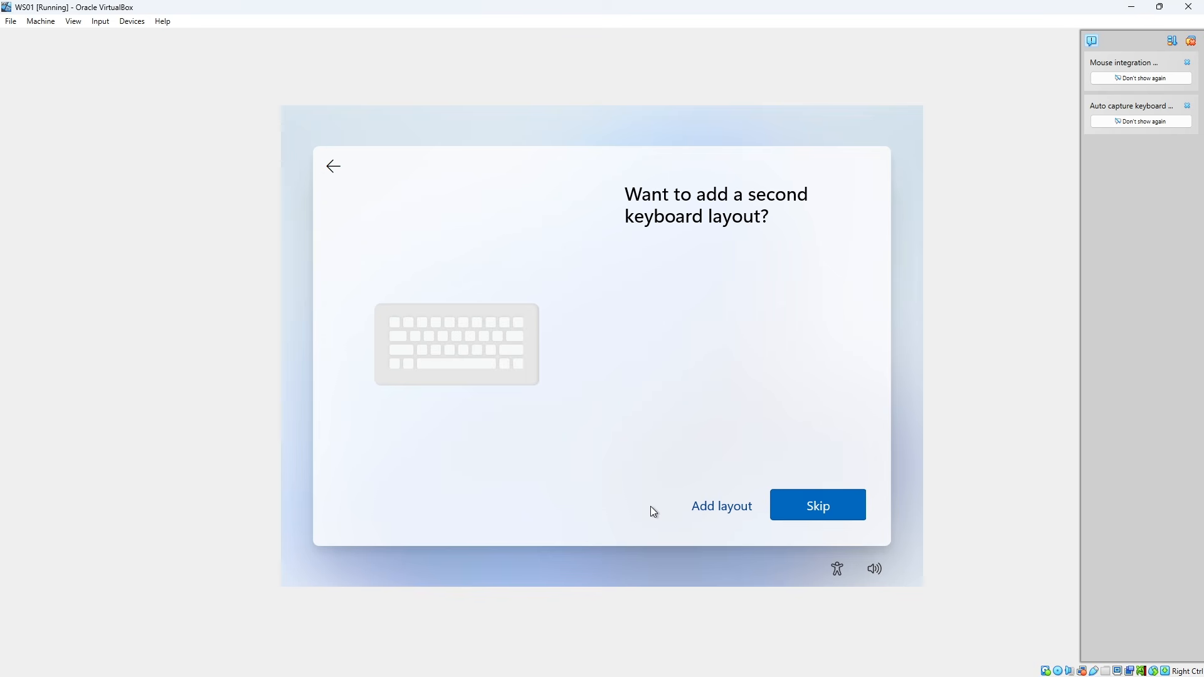
click(820, 509)
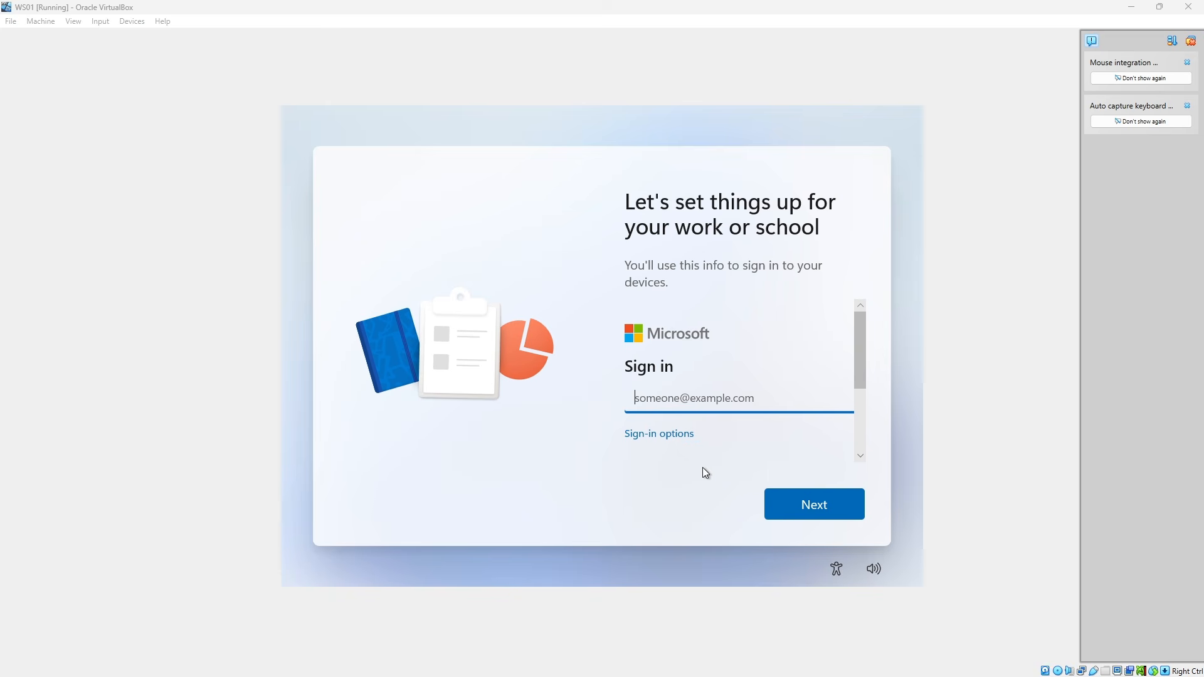
Choose Domain join instead as the sign-in option and name the local account LabAdmin
click(658, 441)
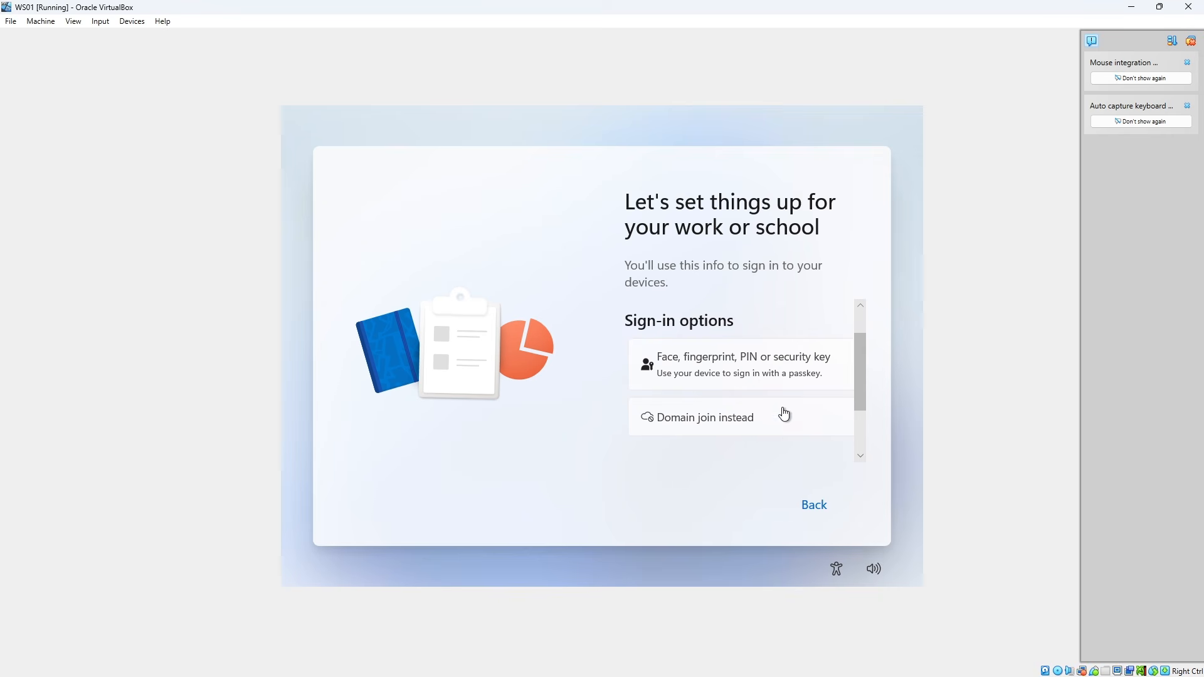
click(742, 420)
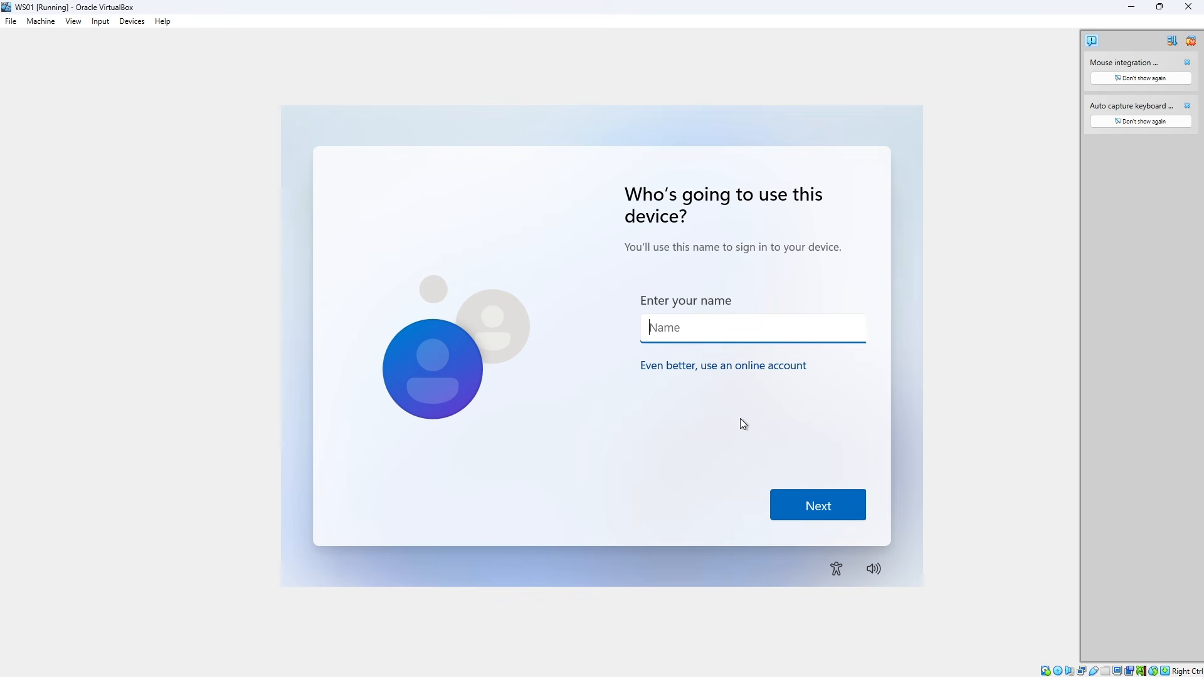
text(LabAdmin)
click(849, 509)
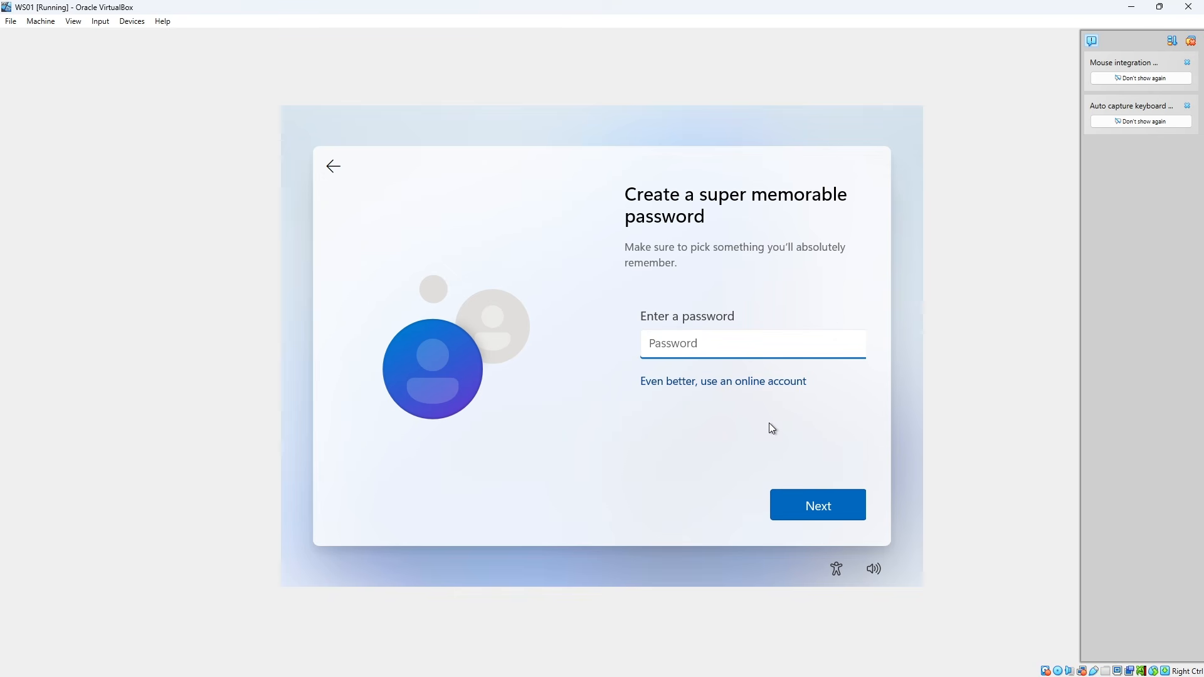
Create the account password for the local account and enter it again in the password confirmation
text(P@ssw0rd)
key(BackSpace)
key(BackSpace)
key(BackSpace)
key(BackSpace)
key(BackSpace)
key(BackSpace)
key(BackSpace)
key(BackSpace)
text(P@ssw0rd123!!)
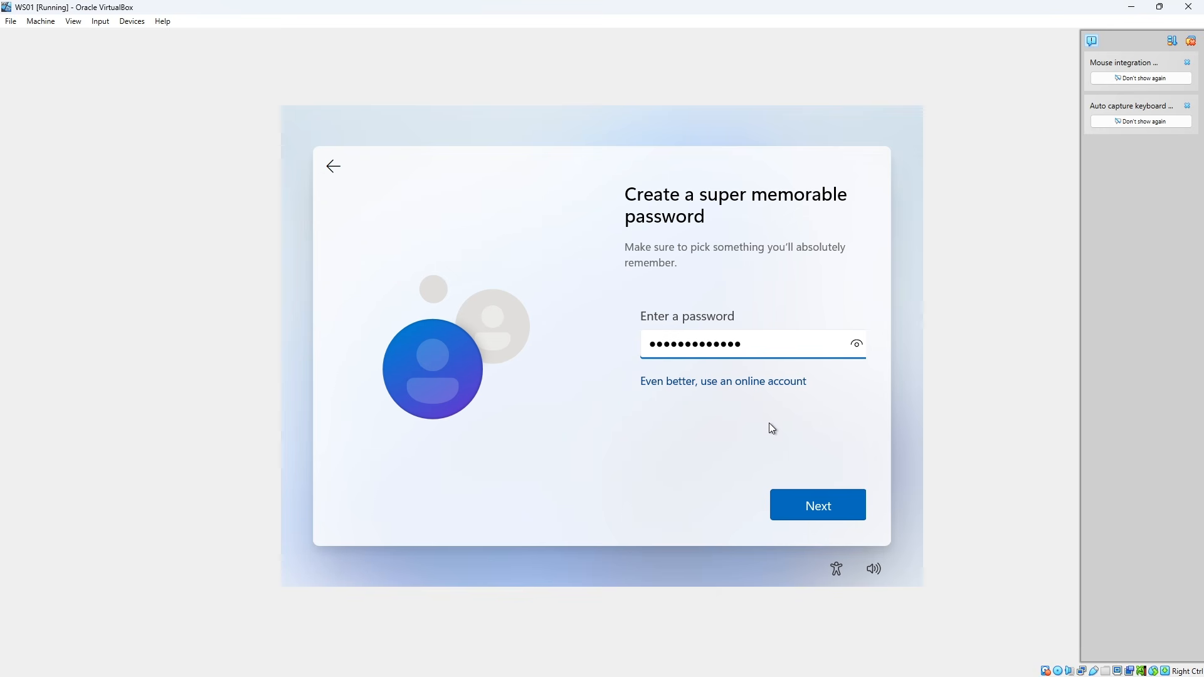
click(803, 508)
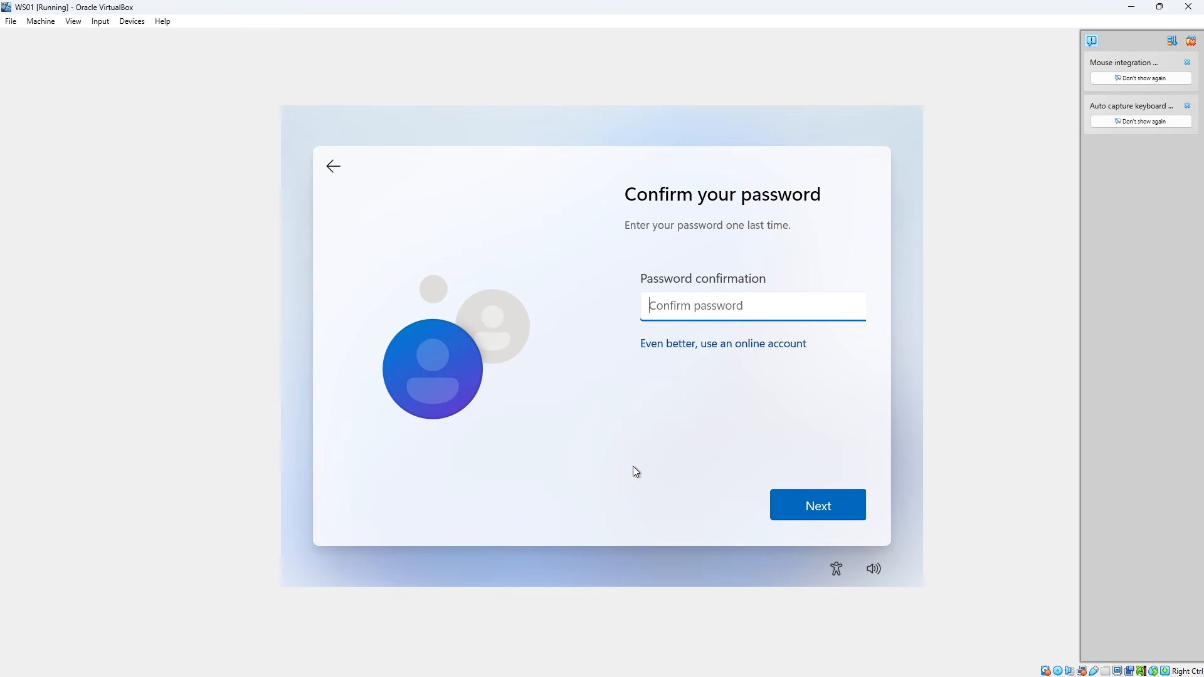
text(•••••••••••••)
click(784, 504)
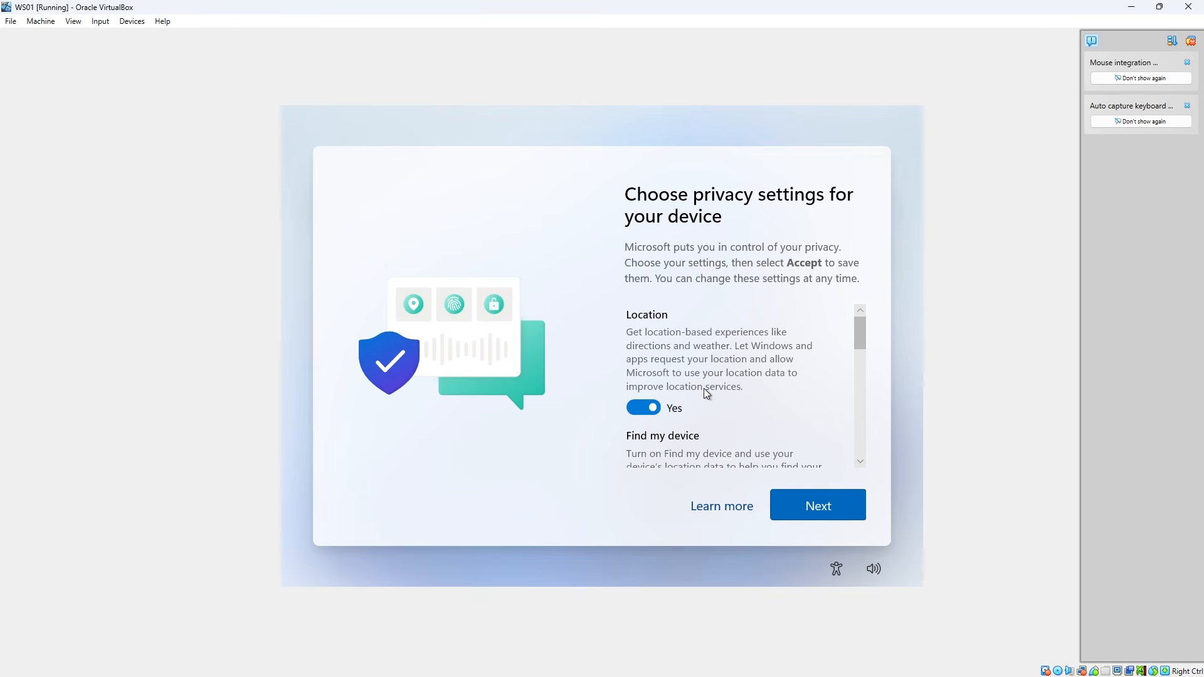
Turn off location, Find my device, optional diagnostic data, inking and typing, and tailored experiences, and accept the privacy settings
click(654, 408)
scroll(686, 396, down, 2)
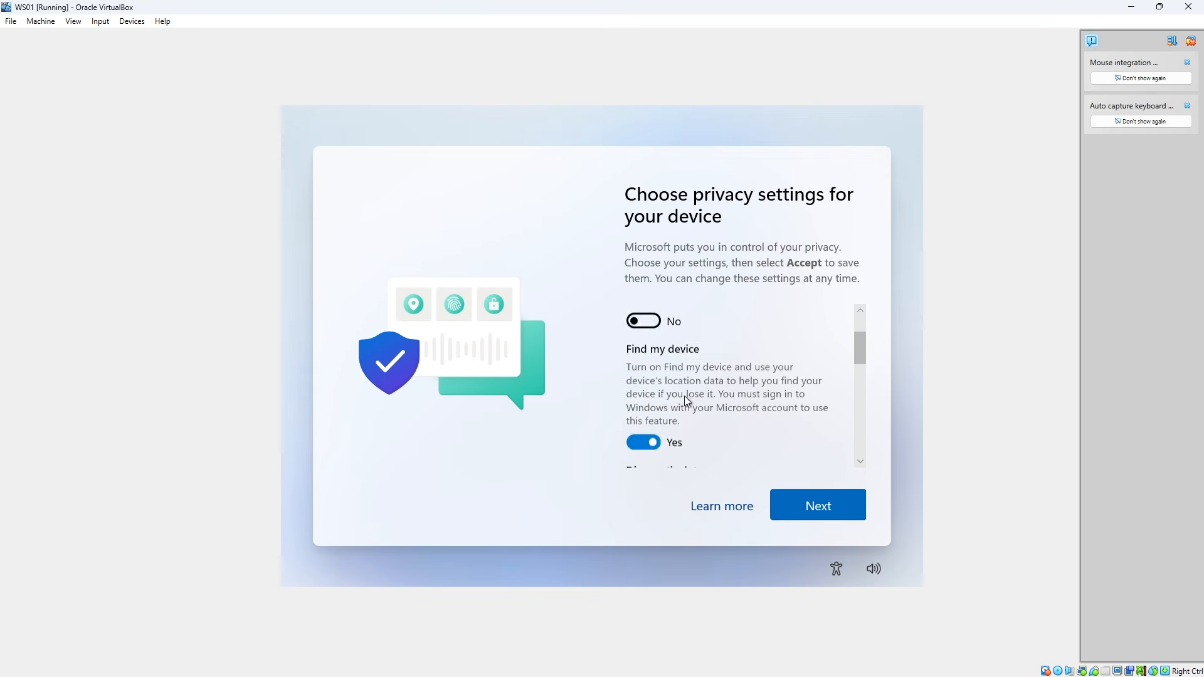
click(643, 442)
scroll(676, 412, down, 3)
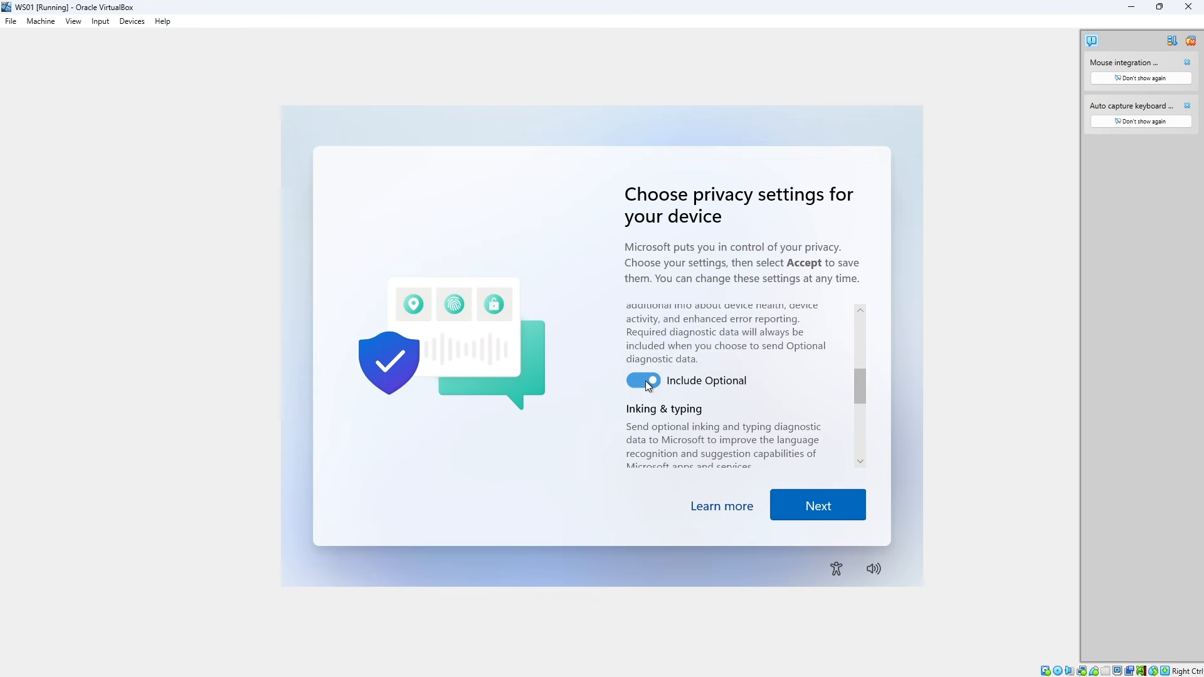
click(647, 384)
scroll(652, 389, down, 3)
click(678, 403)
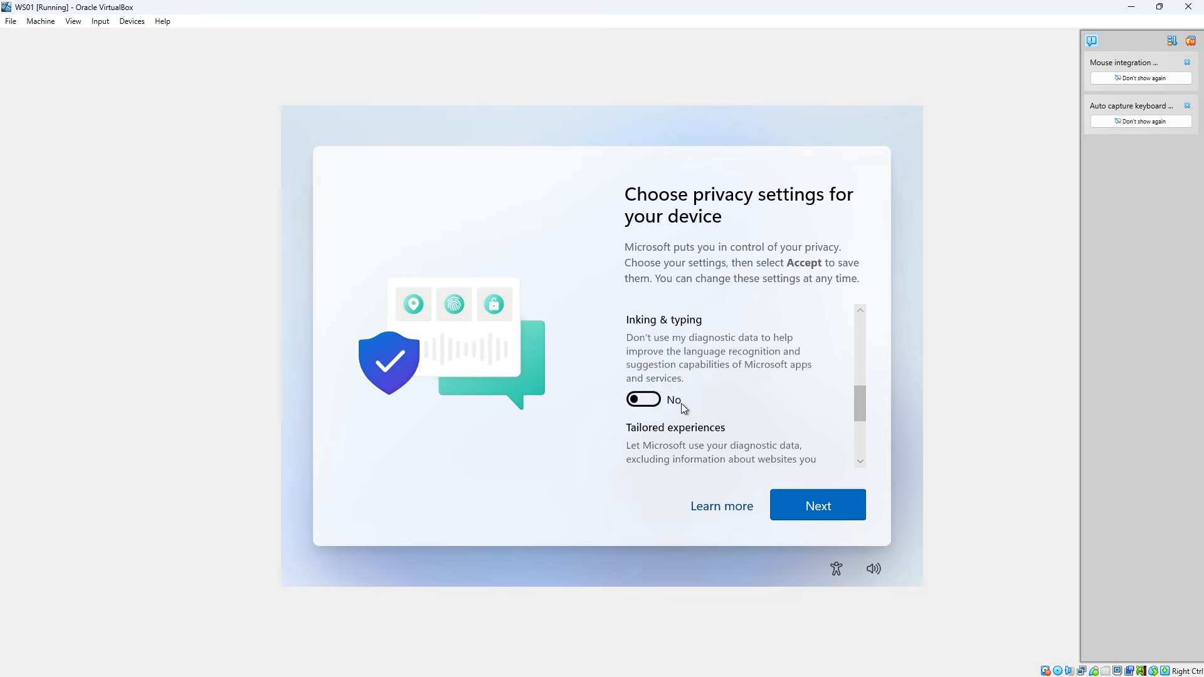
scroll(681, 406, down, 3)
click(646, 397)
scroll(646, 398, down, 3)
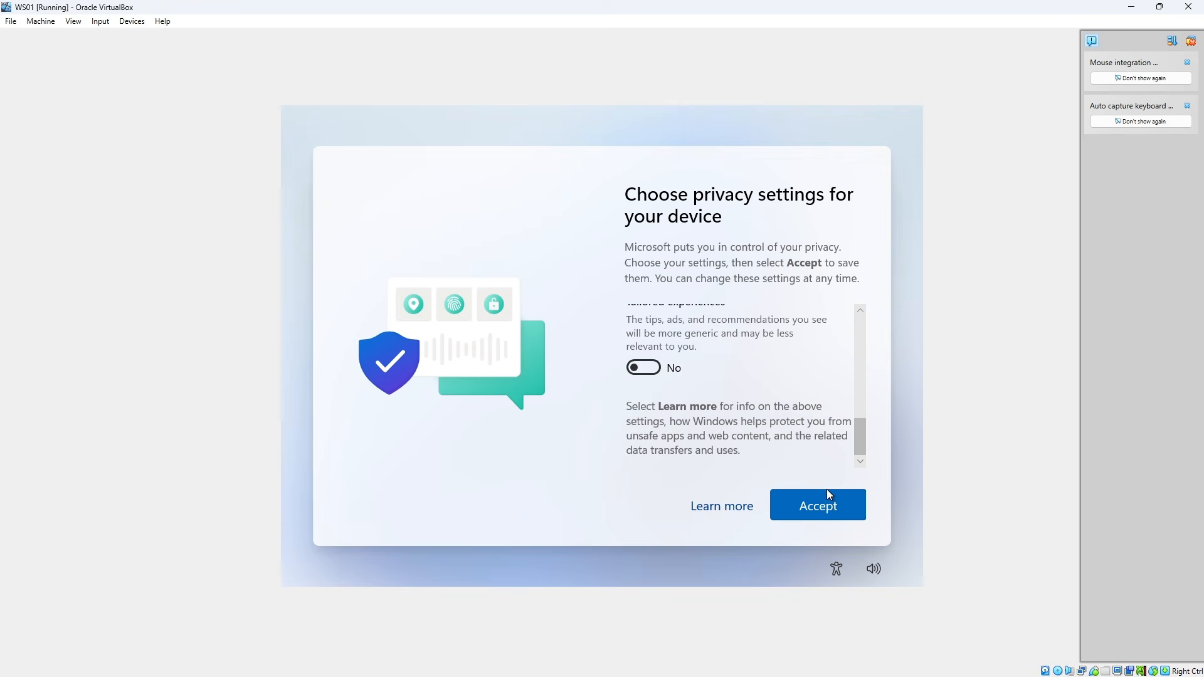
click(829, 497)
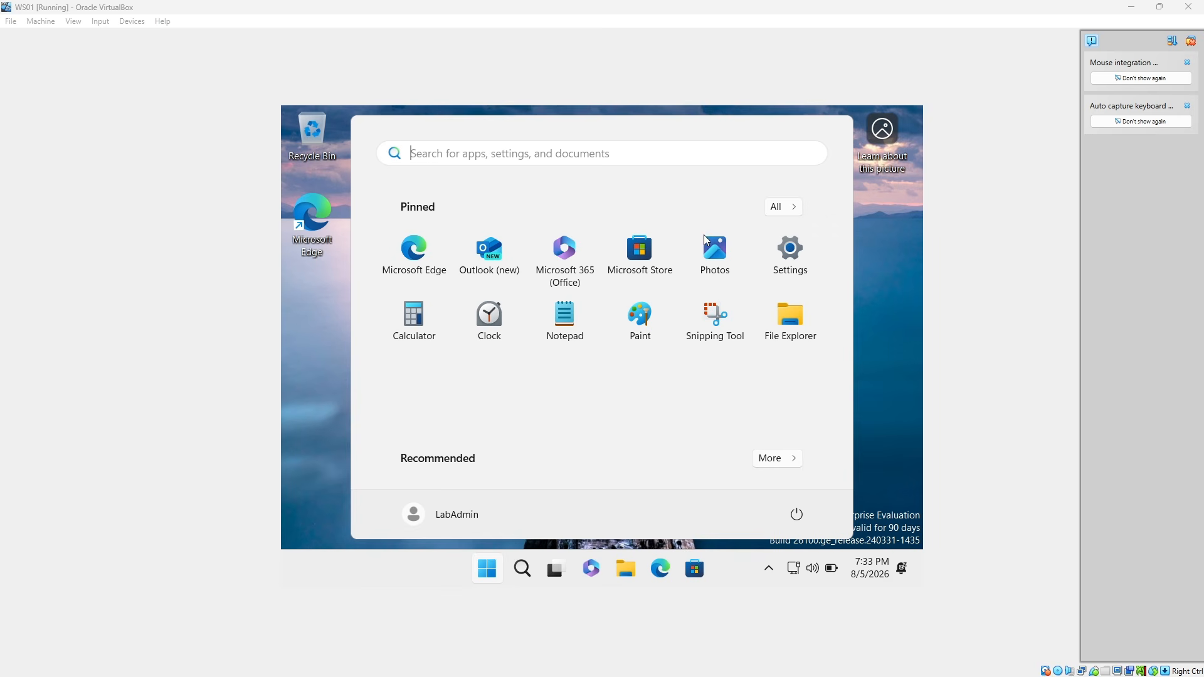
Rename the Windows PC to WS01 in Settings and restart it to apply the name
click(795, 253)
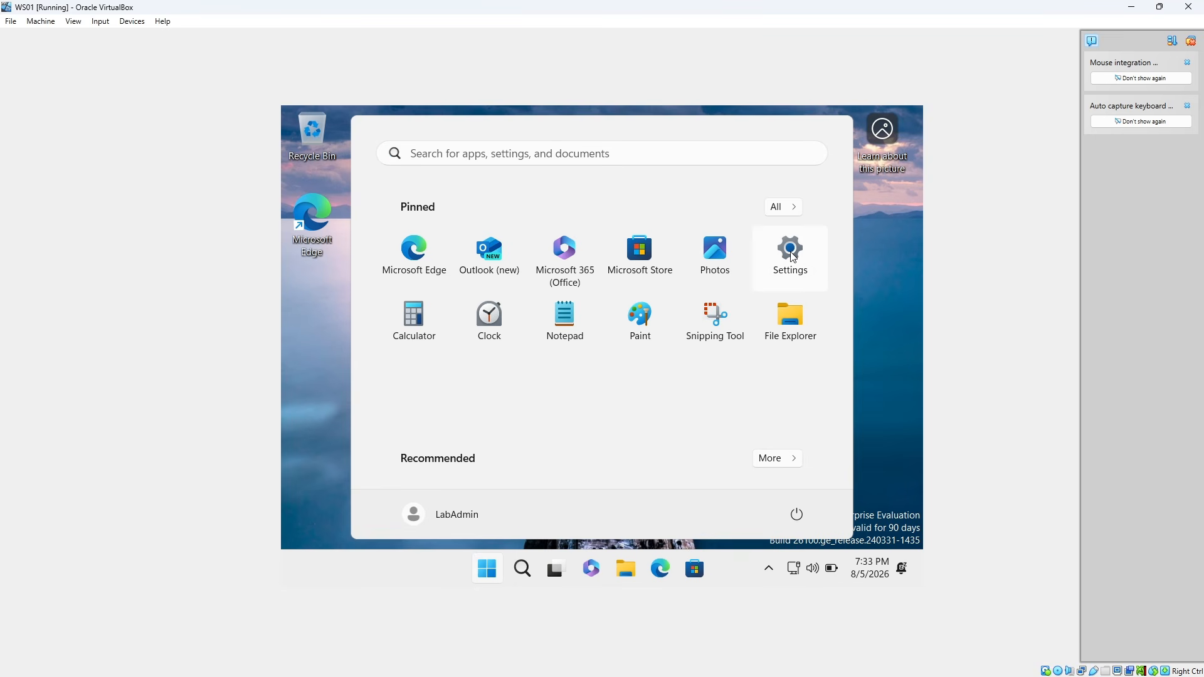
click(788, 248)
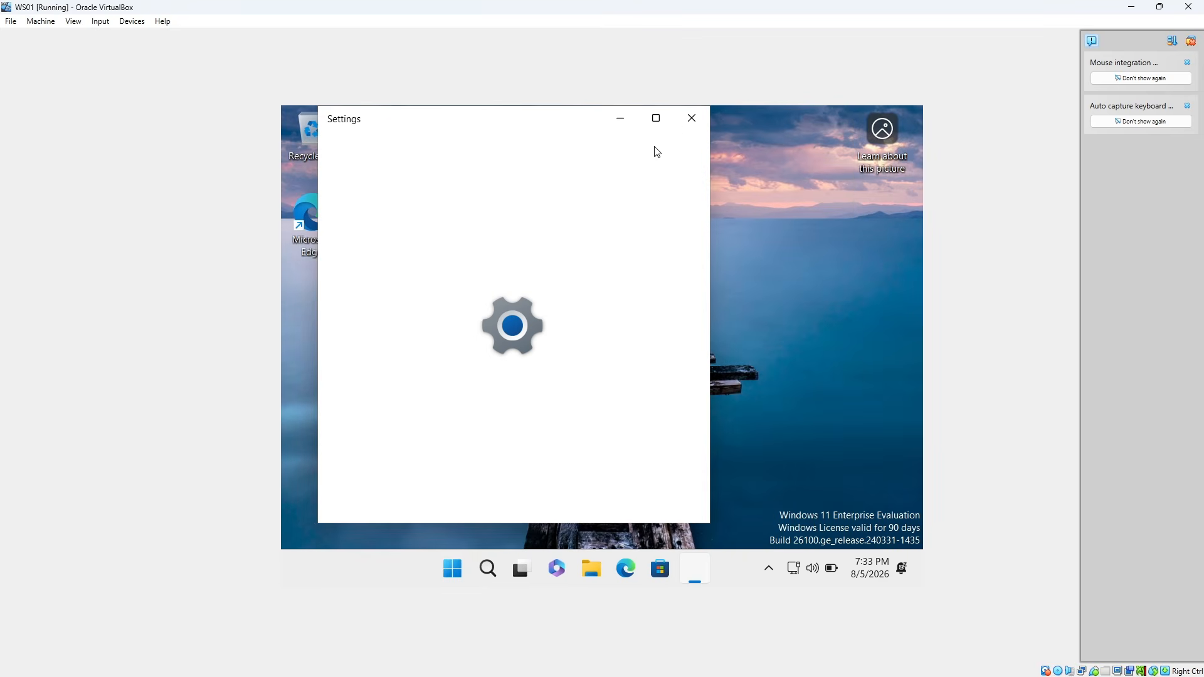
click(665, 129)
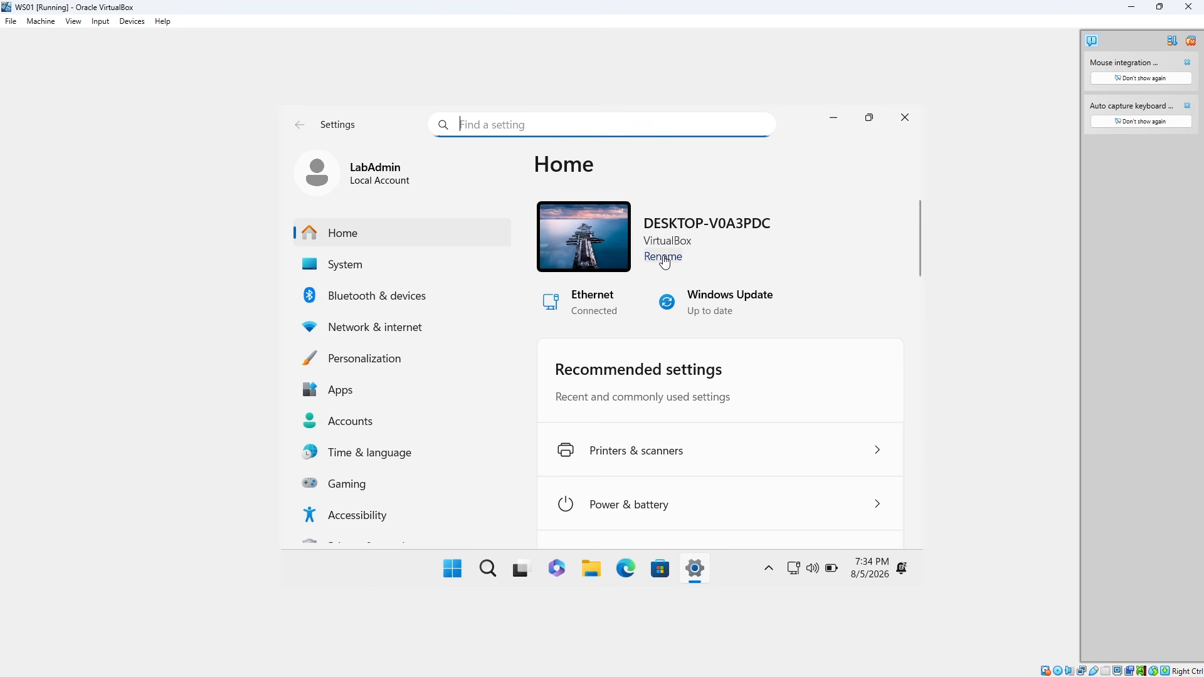
click(664, 258)
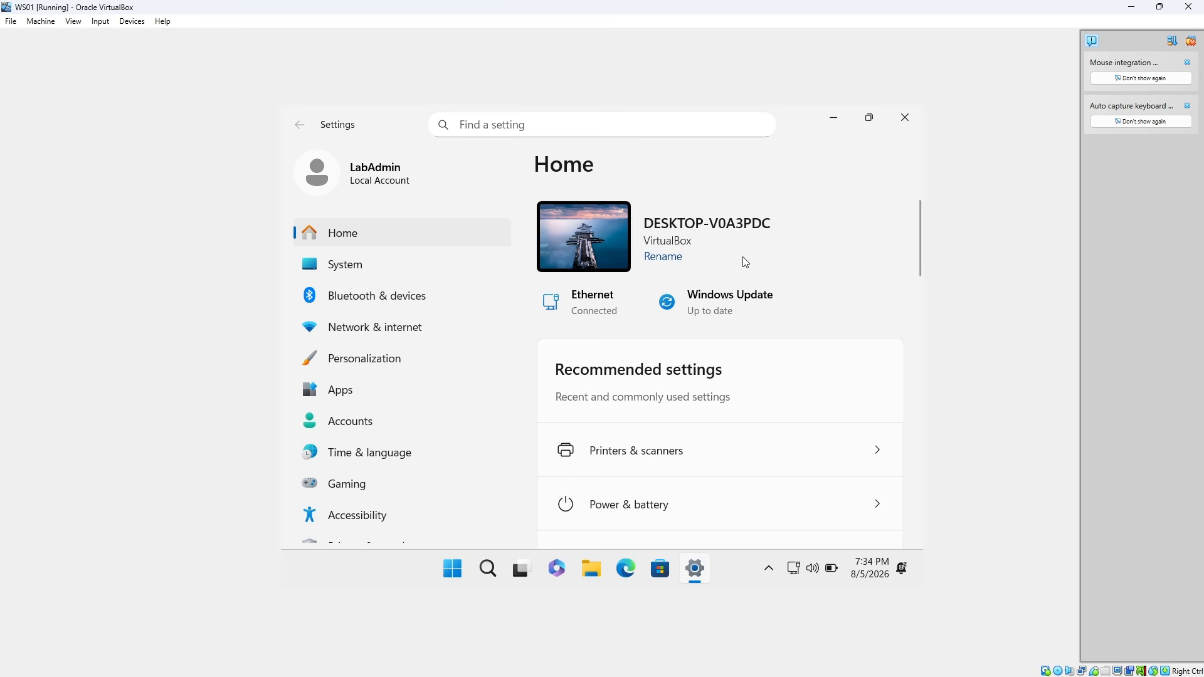
click(680, 259)
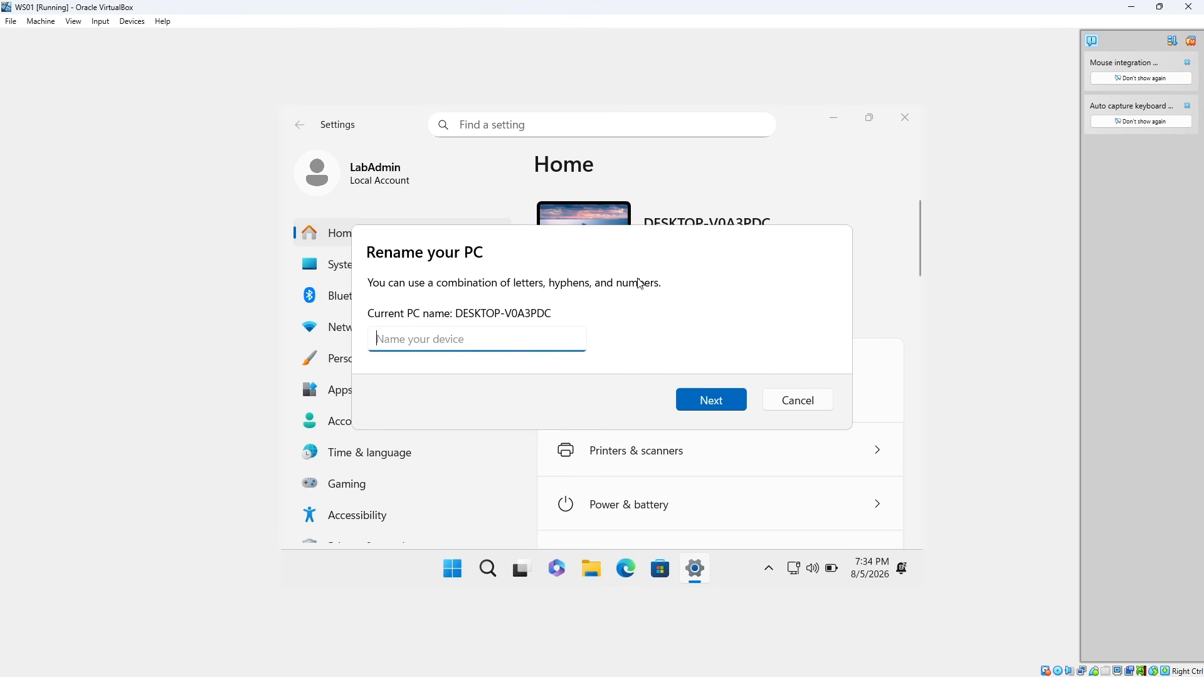
text(WS01)
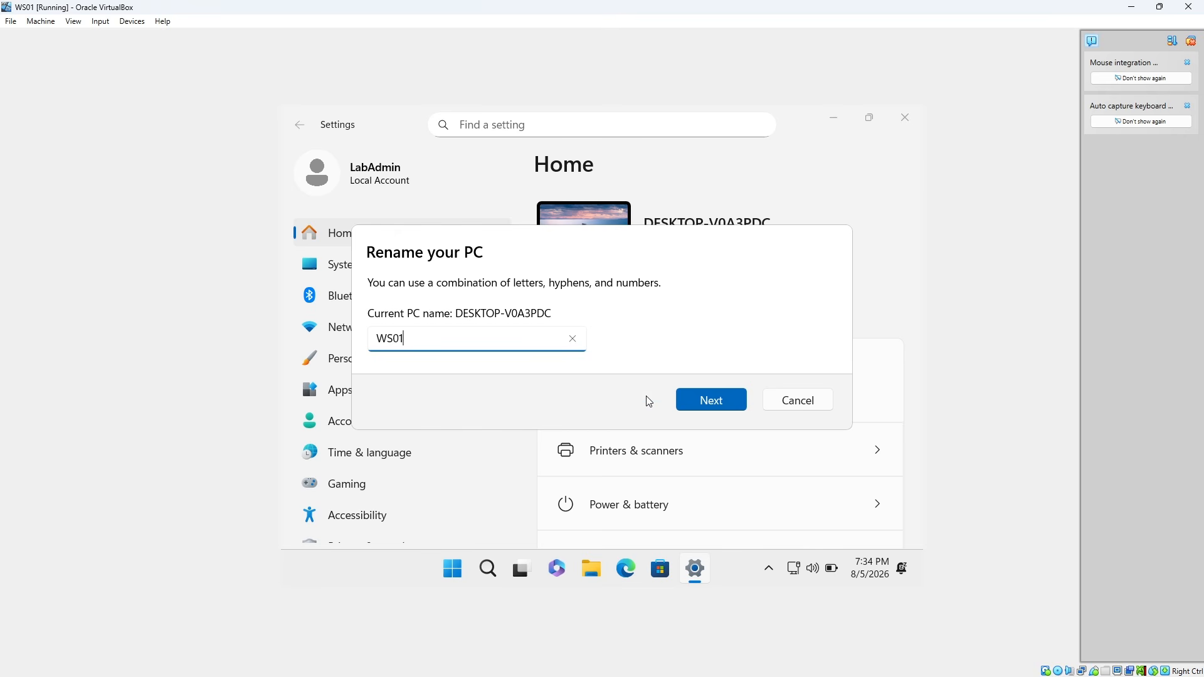
click(708, 404)
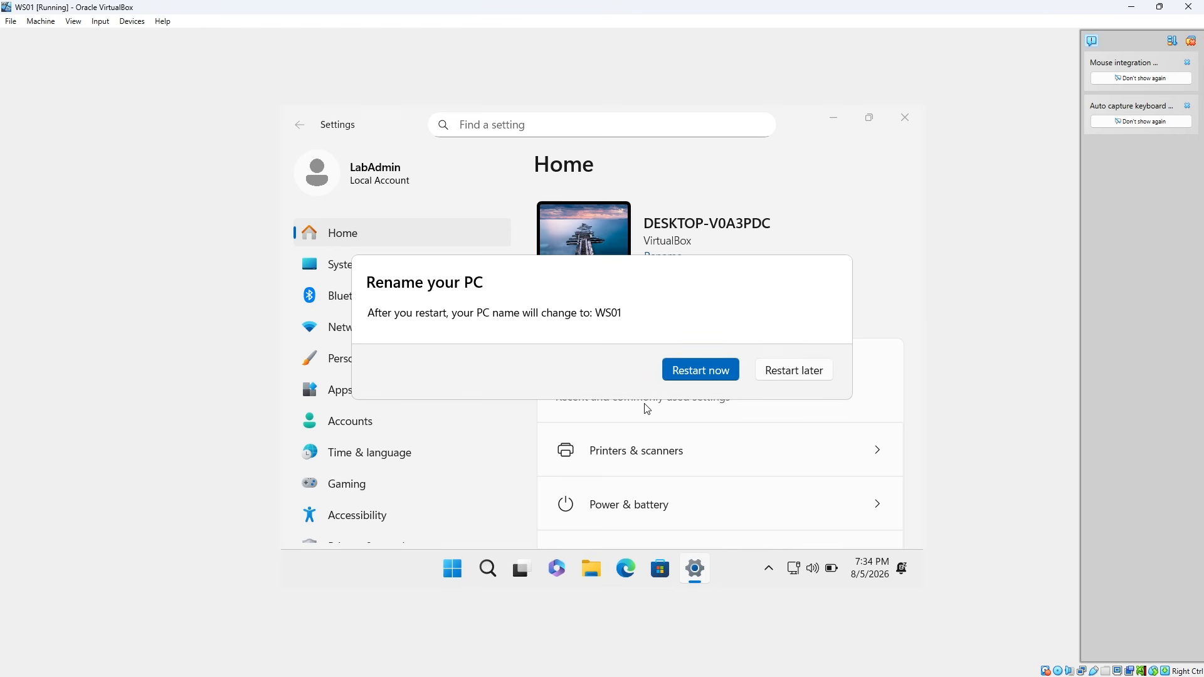
click(698, 369)
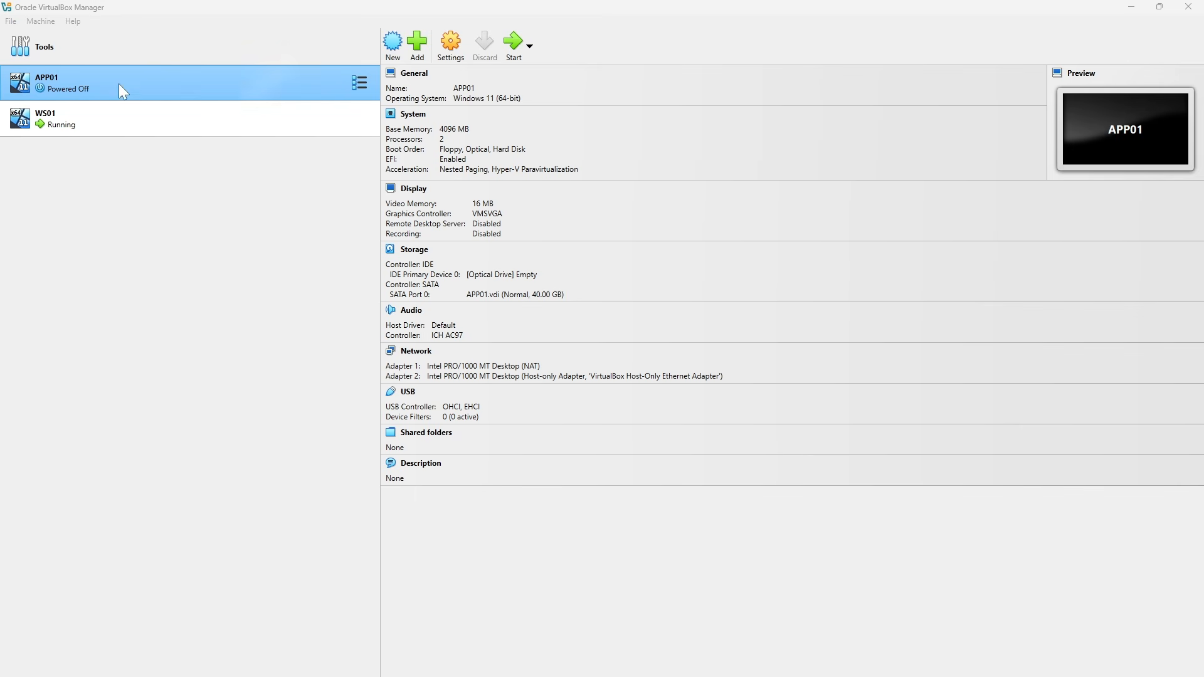
Start the APP01 virtual machine and log in to its Ubuntu console as brdigeopsone with the account password
click(513, 55)
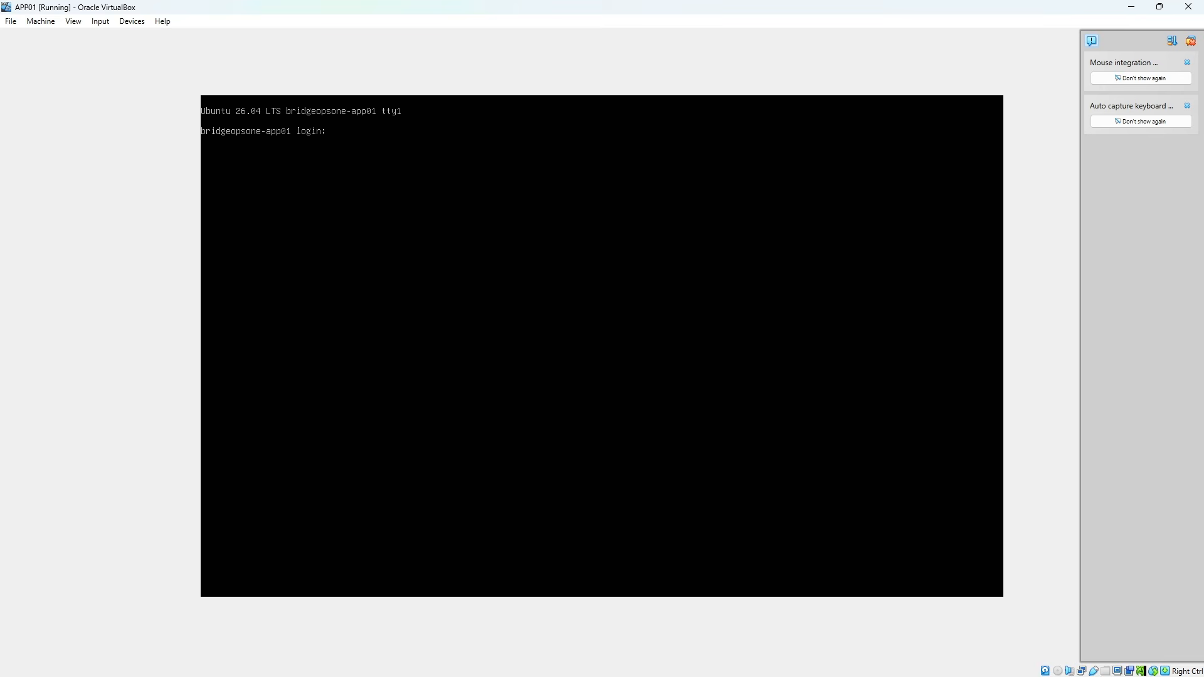
text(brdigeopsone)
key(Return)
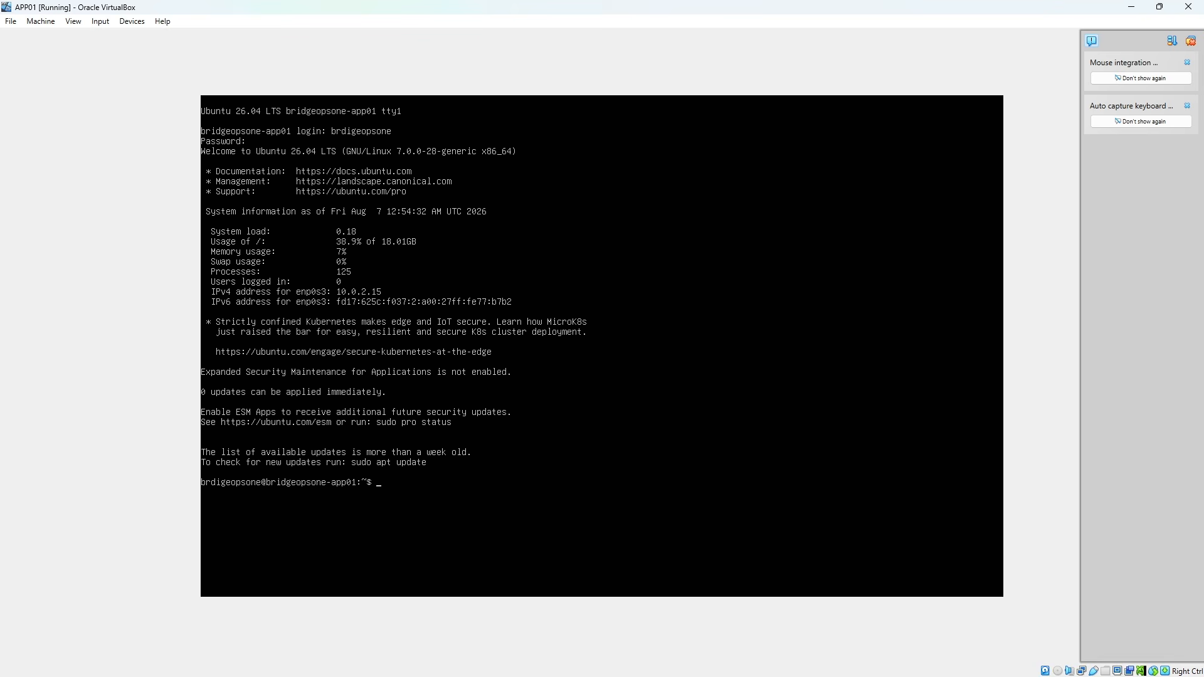
Run ip address on APP01 to check the addresses of its network interfaces
text(address)
key(Return)
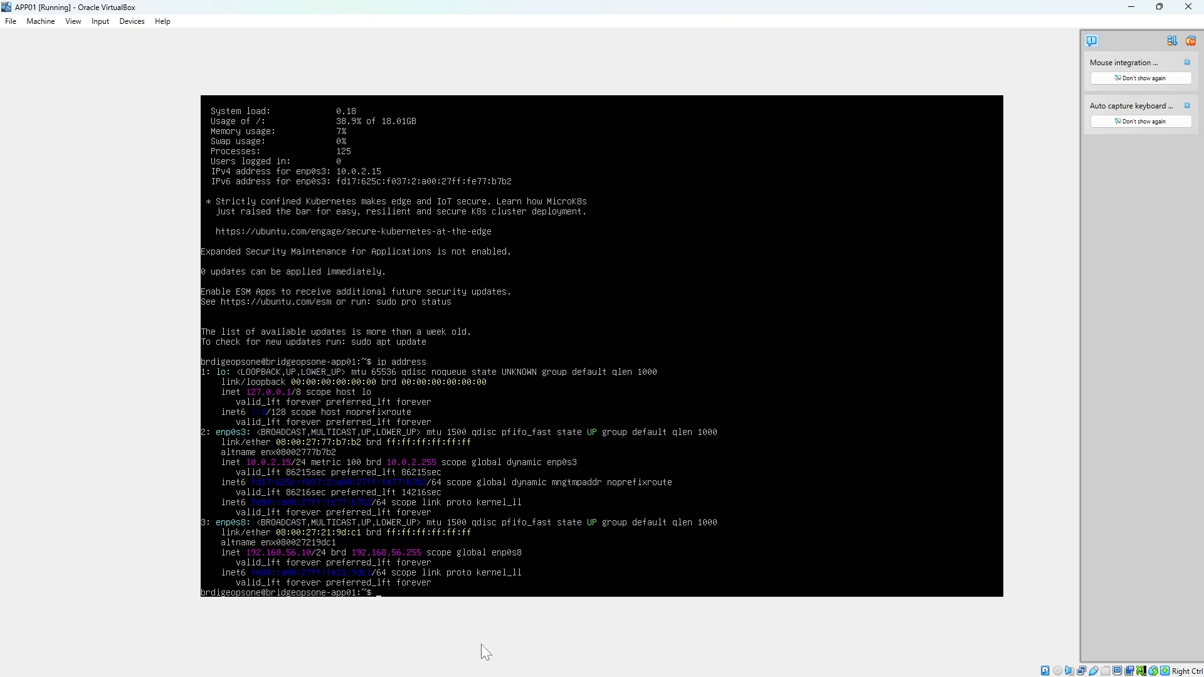
List the contents of /etc/netplan on APP01 to find the network configuration file
click(649, 674)
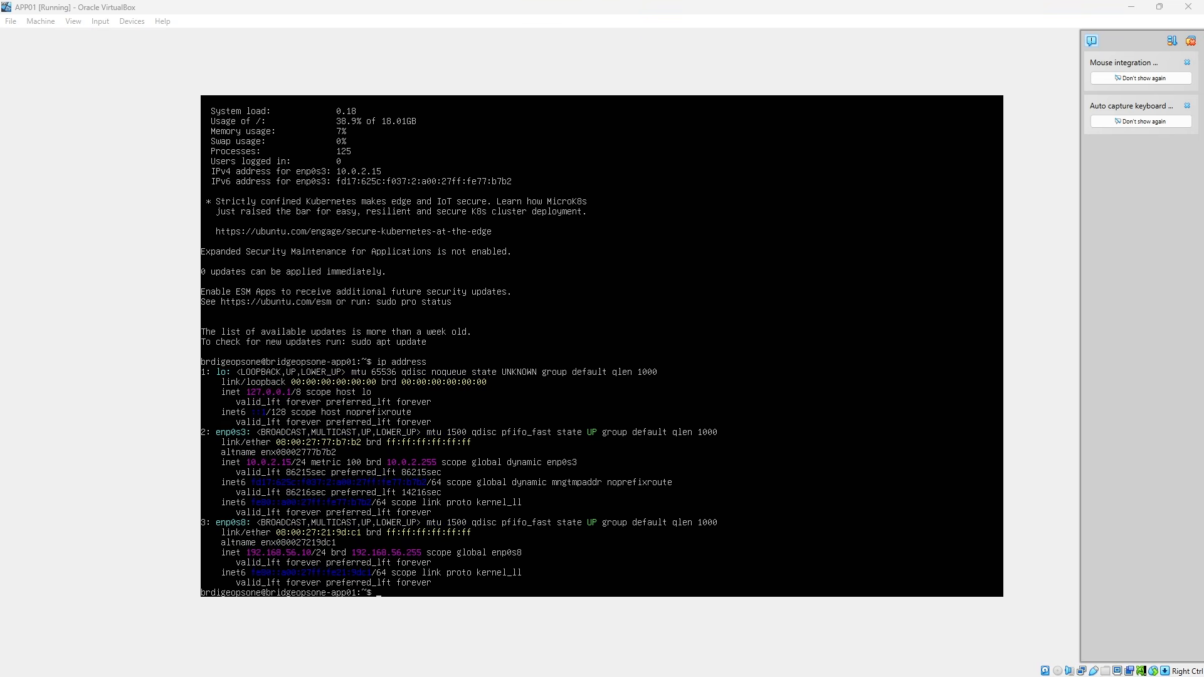
key(alt+Tab)
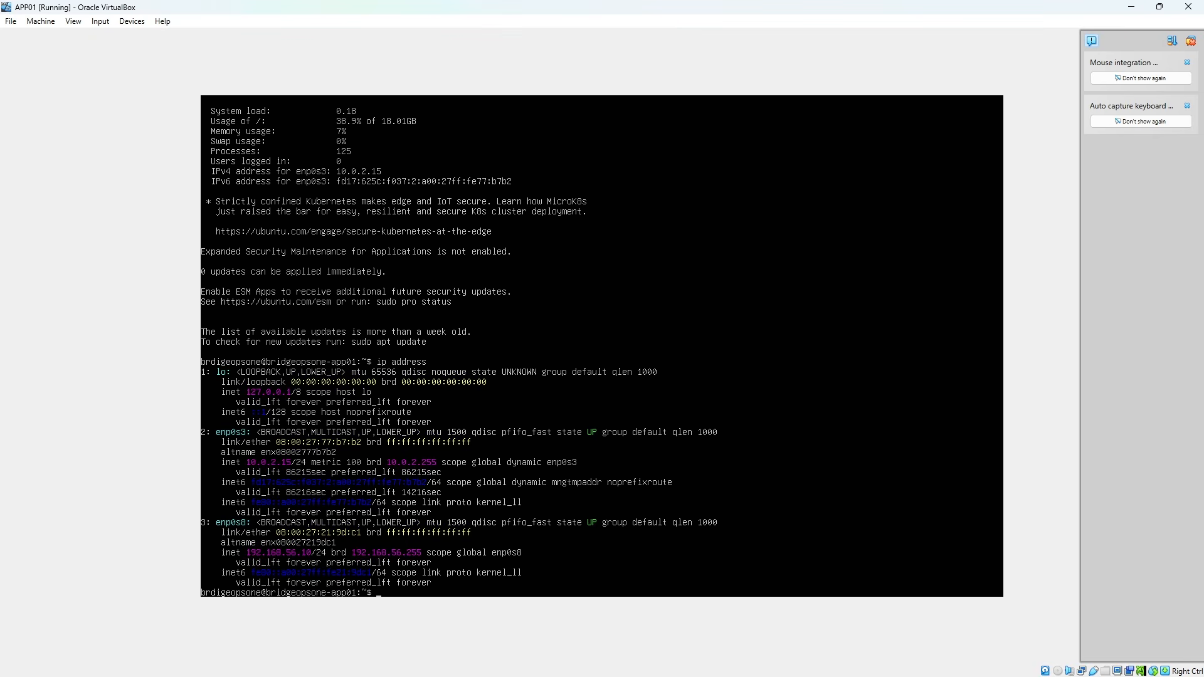
text(ls /etc/netplan)
key(Return)
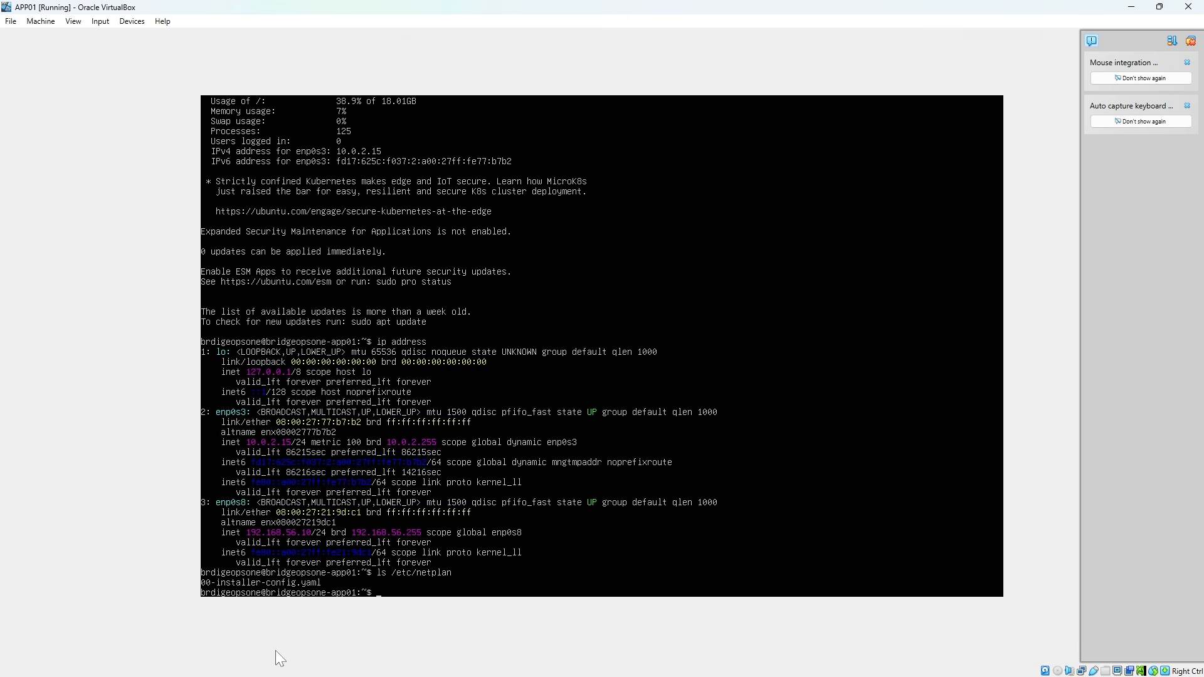
Open /etc/netplan/00-installer-config.yaml in nano with sudo and the account password, examine the enp0s3 and enp0s8 settings, and exit the editor
text(sudo nano /etc/netplan/00)
key(Tab)
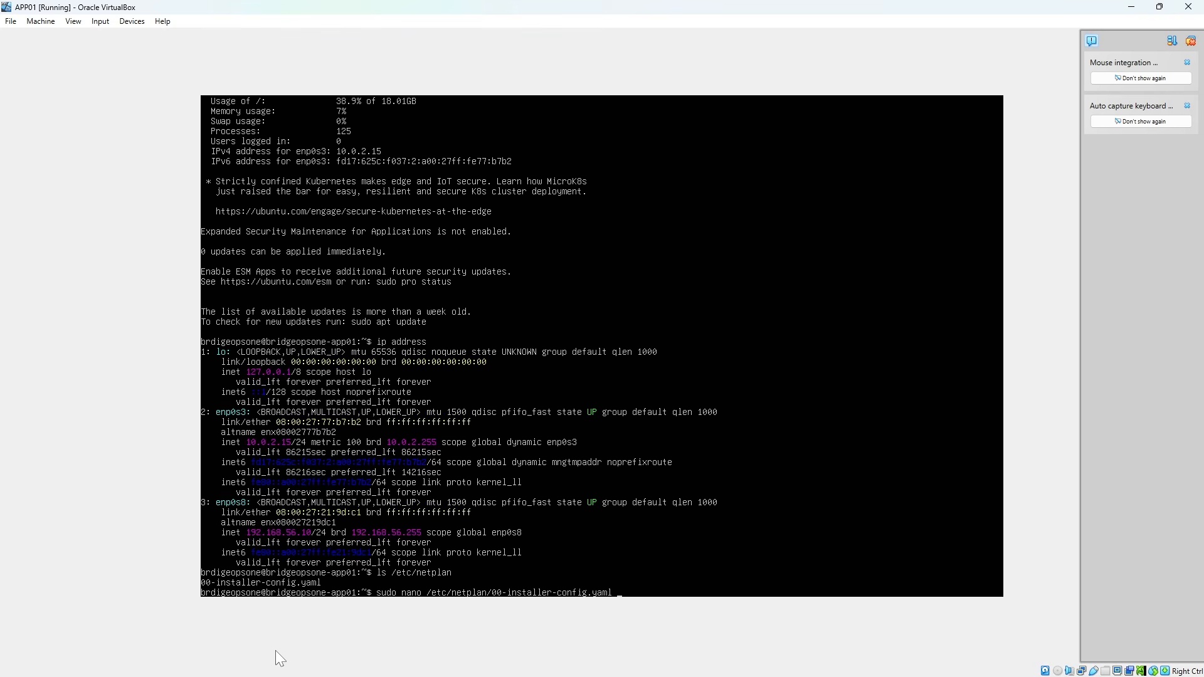
key(Return)
text(**)
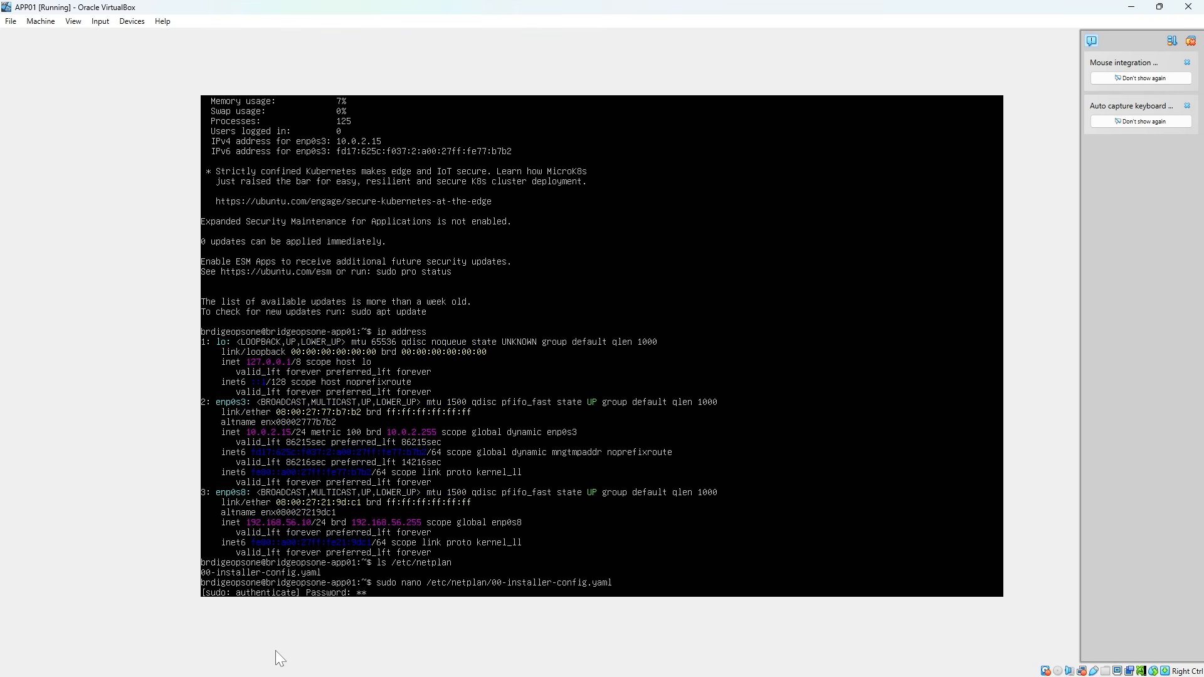
text(*****)
key(Return)
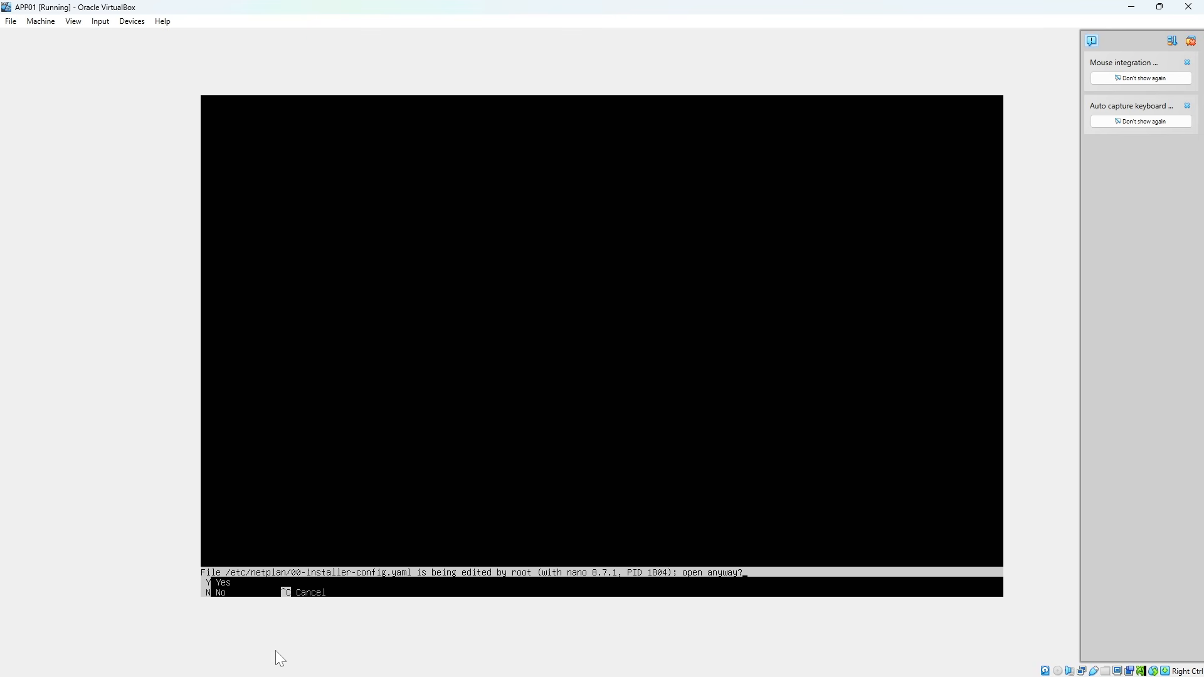
key(y)
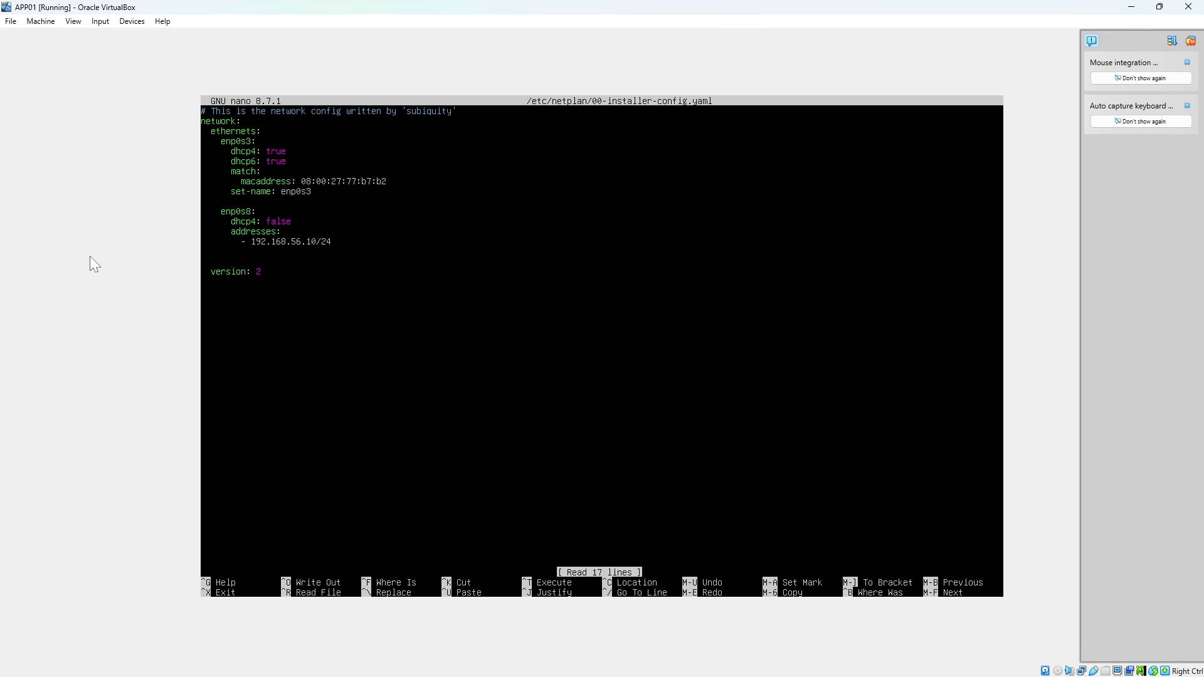
key(ctrl+x)
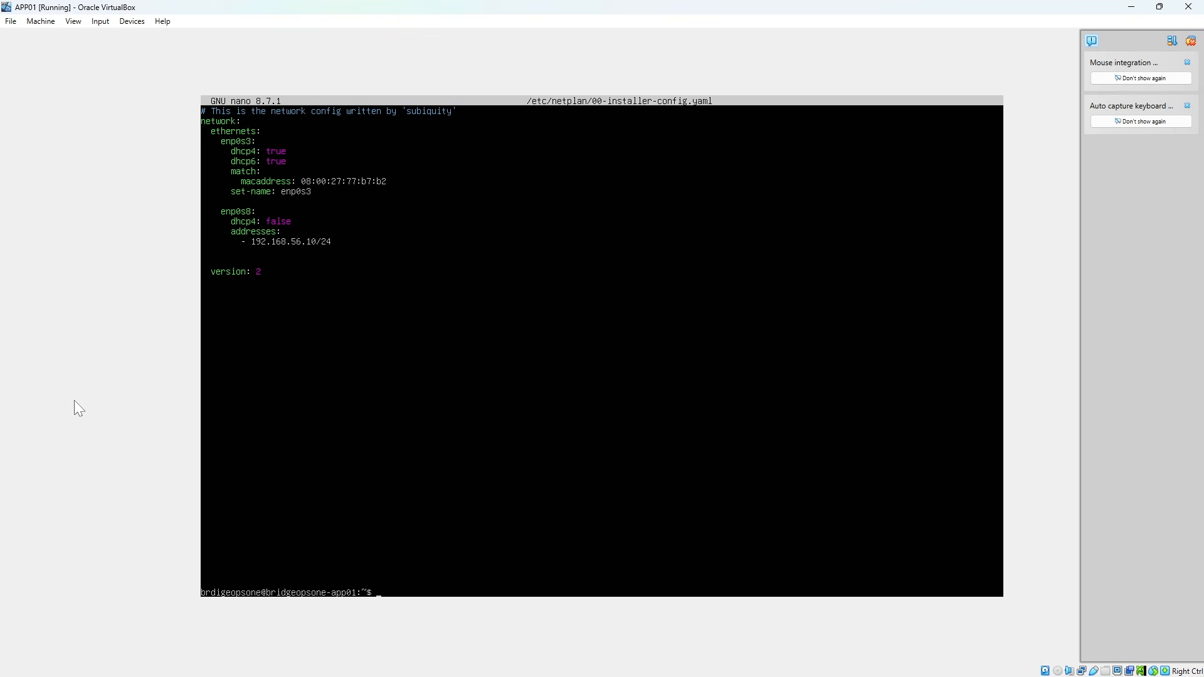
Test the network configuration with sudo netplan try, accept it, and run sudo netplan apply
text(sudo netplan try)
key(Return)
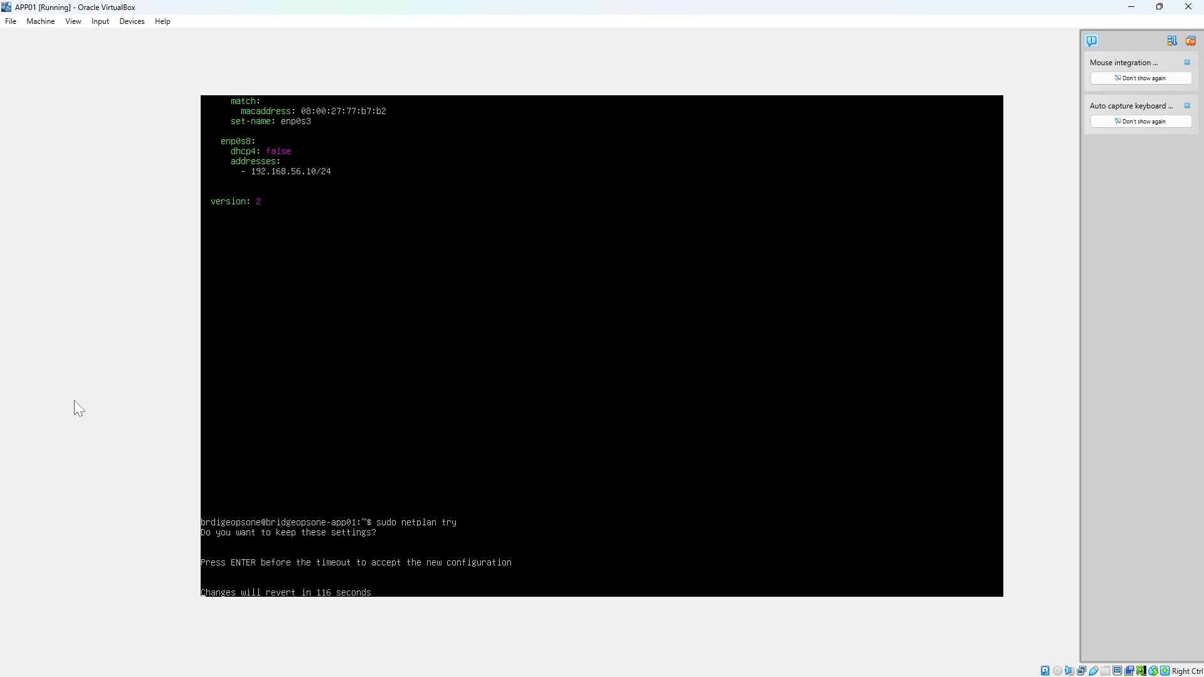
key(Return)
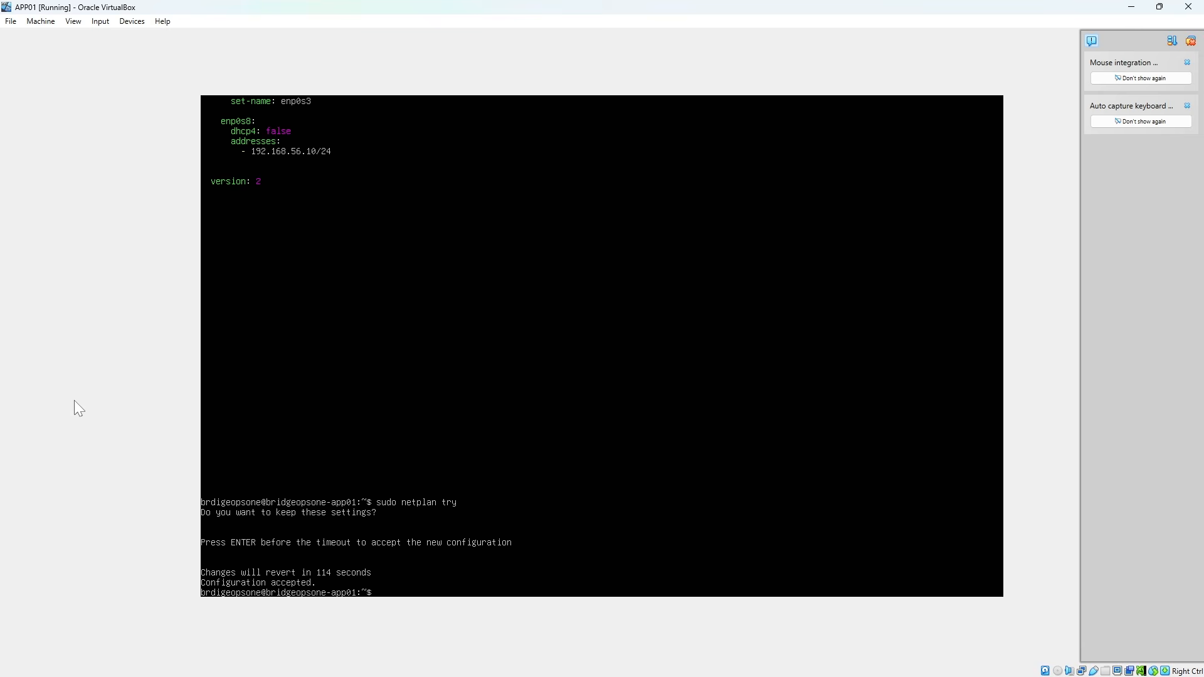
text(sudo netplan apply)
key(Return)
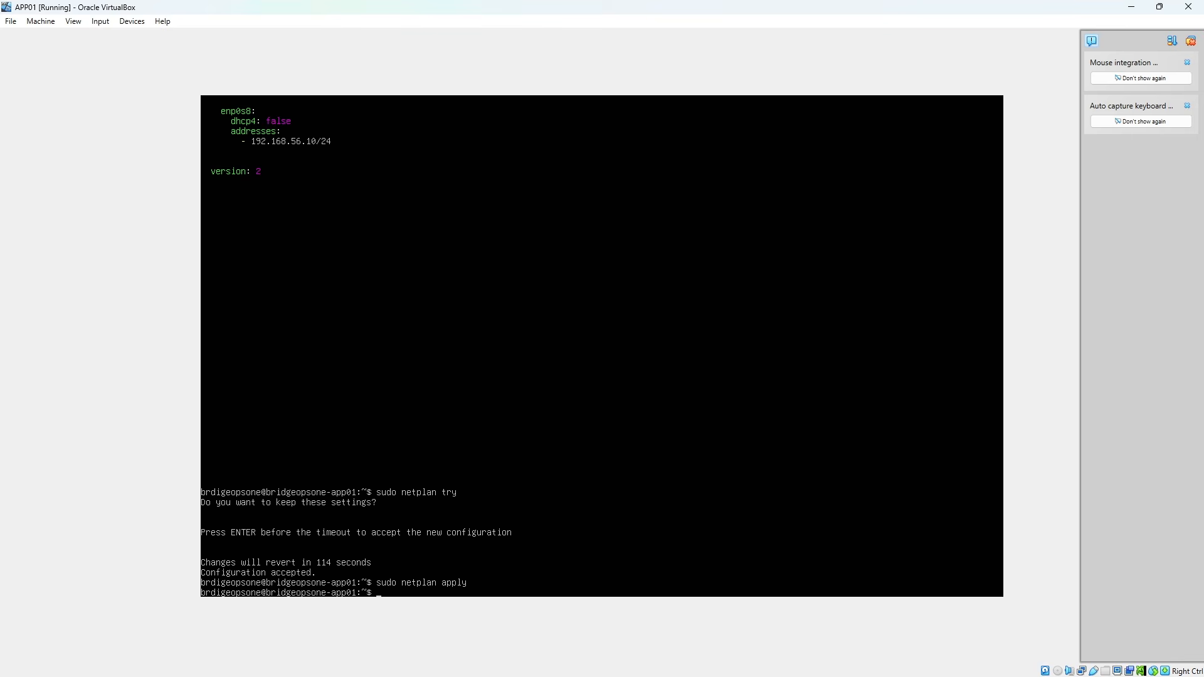
Run ip route on APP01 to check its routing table
text(ip route)
key(Return)
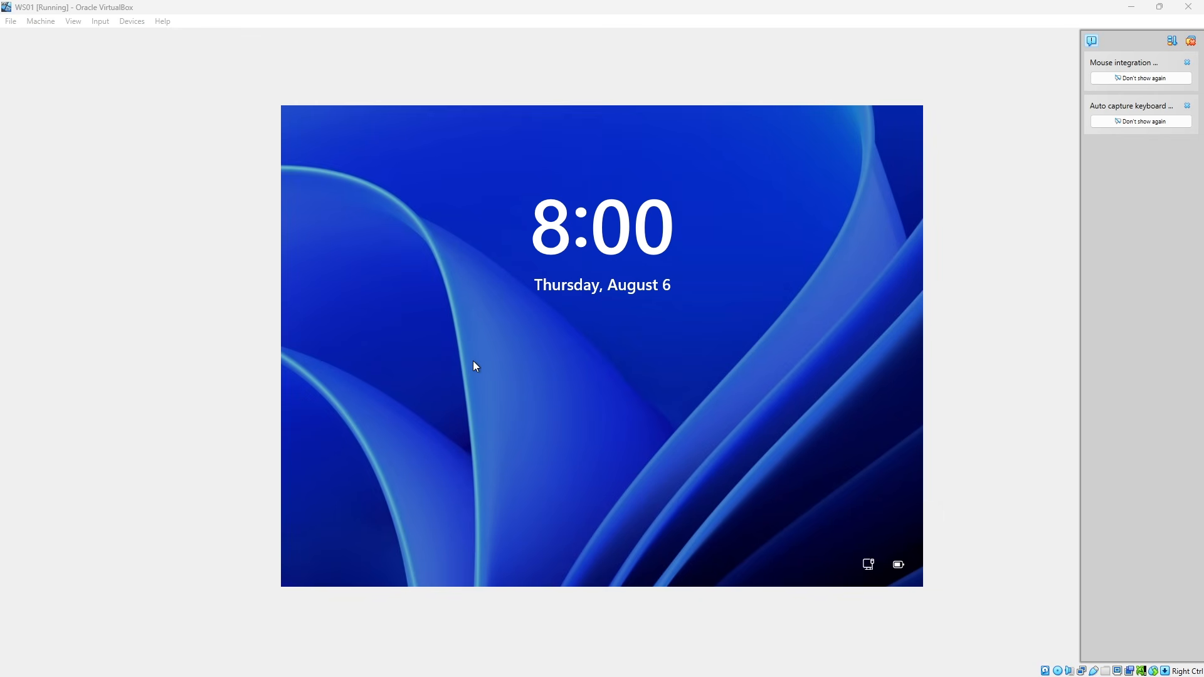
Sign in to Windows on WS01 as LabAdmin with the account password
click(475, 367)
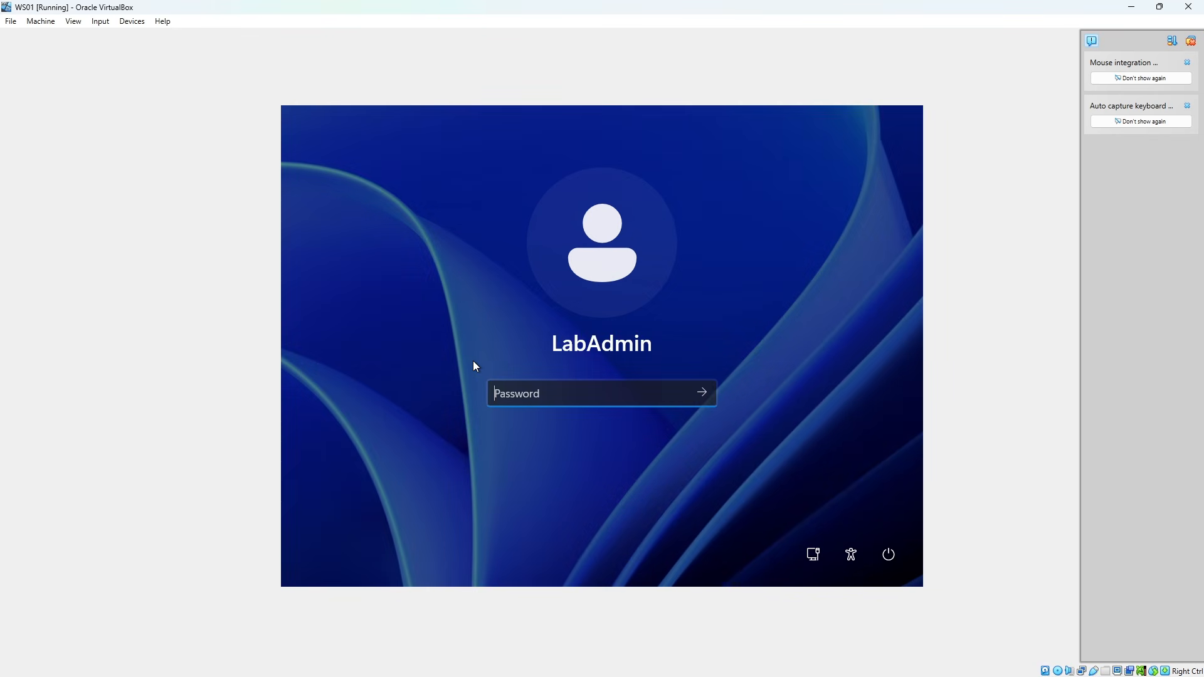
text(•••••••••••••)
key(Return)
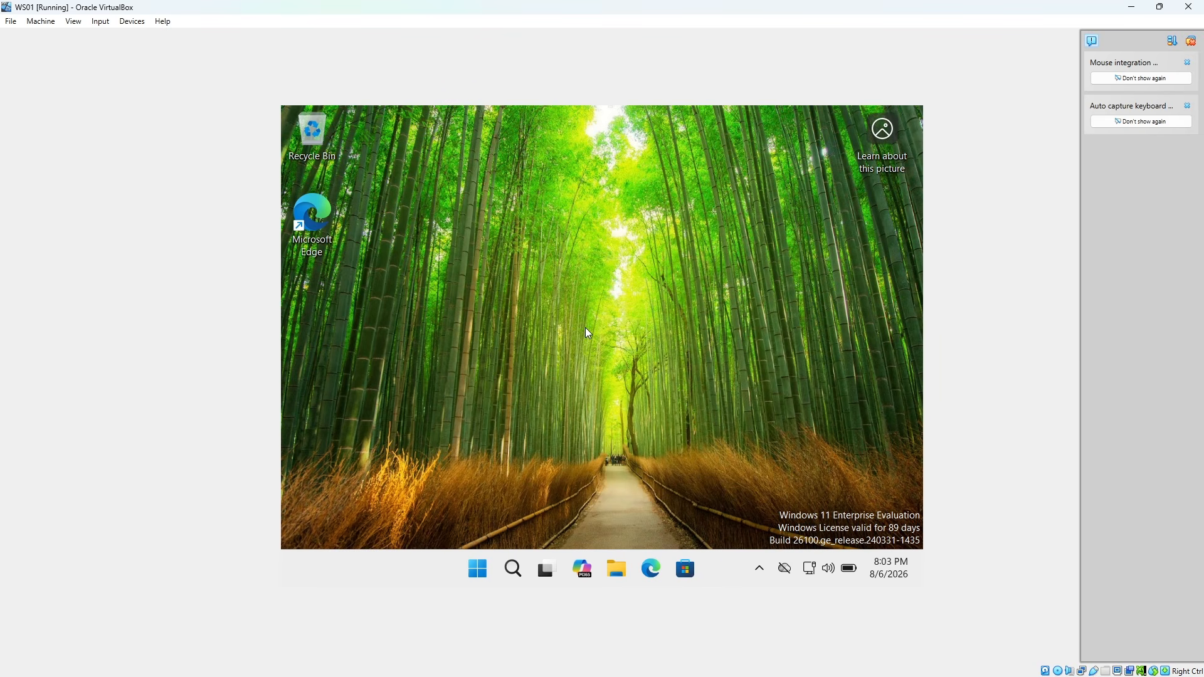
Run ncpa.cpl on WS01 and open the Internet Protocol Version 4 properties of the Ethernet 2 adapter
key(super+r)
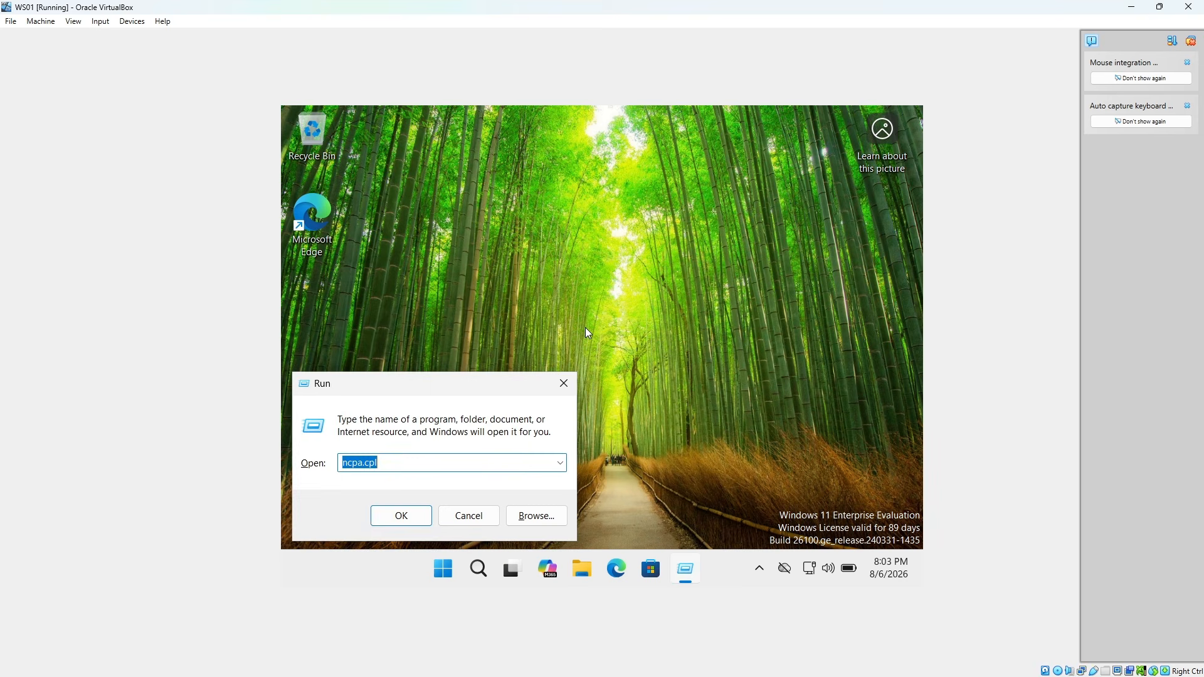
click(401, 460)
key(Return)
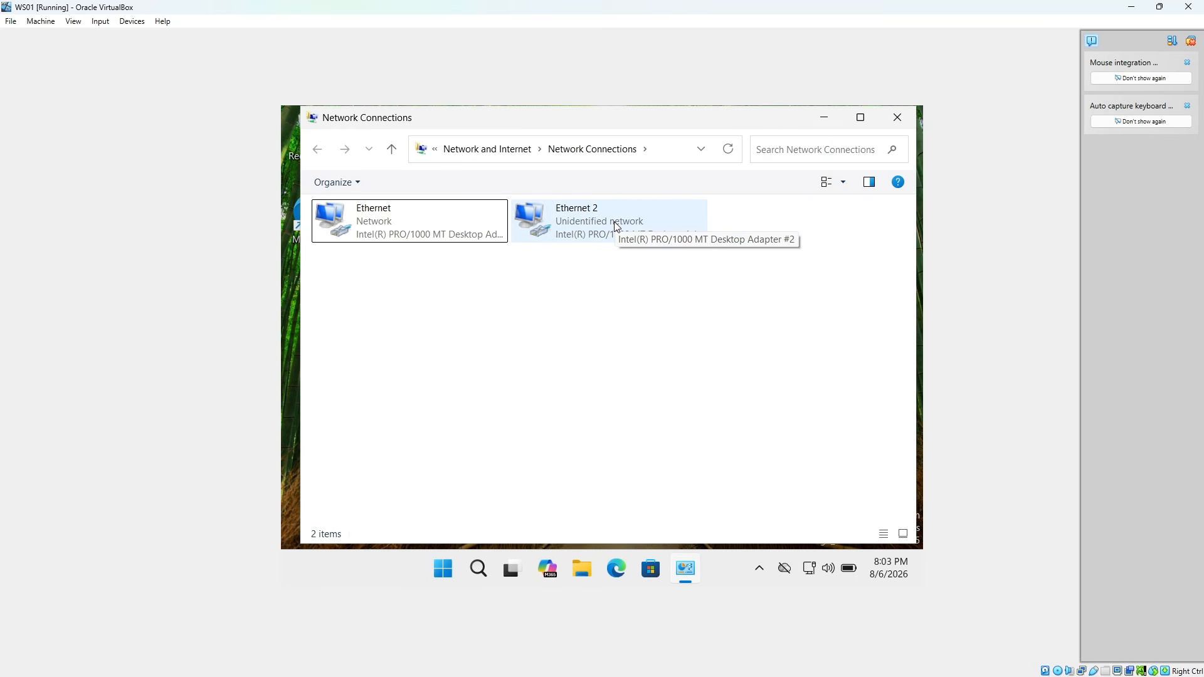
right_click(617, 229)
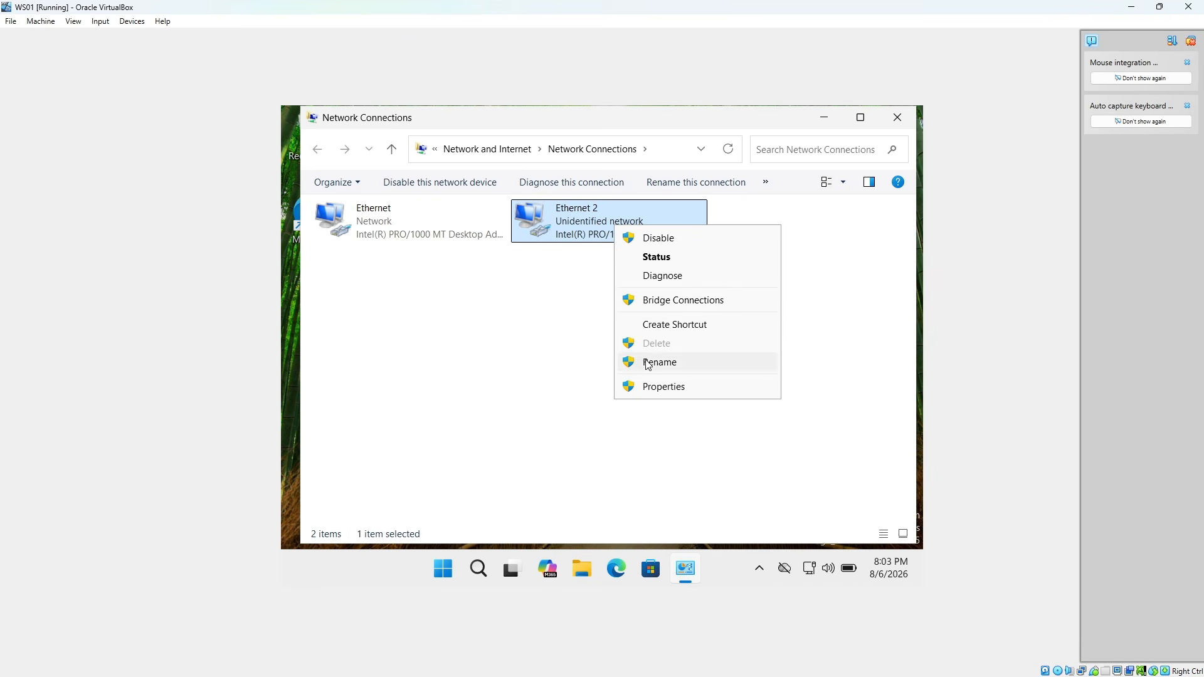
click(654, 388)
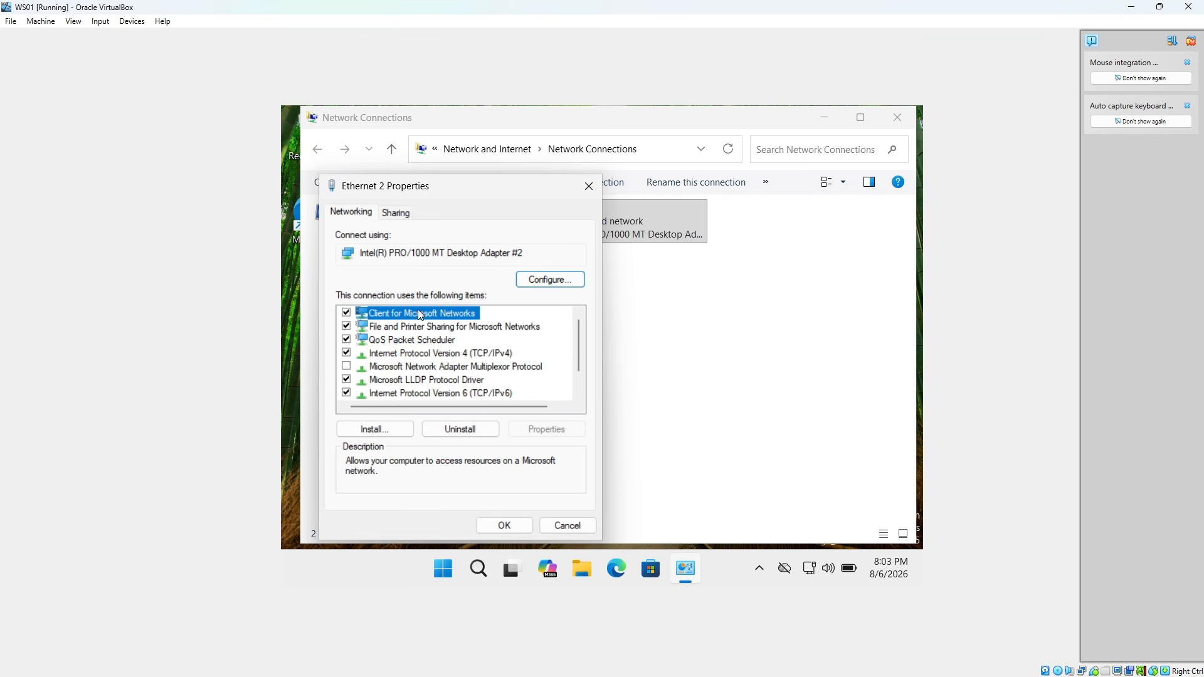
click(415, 354)
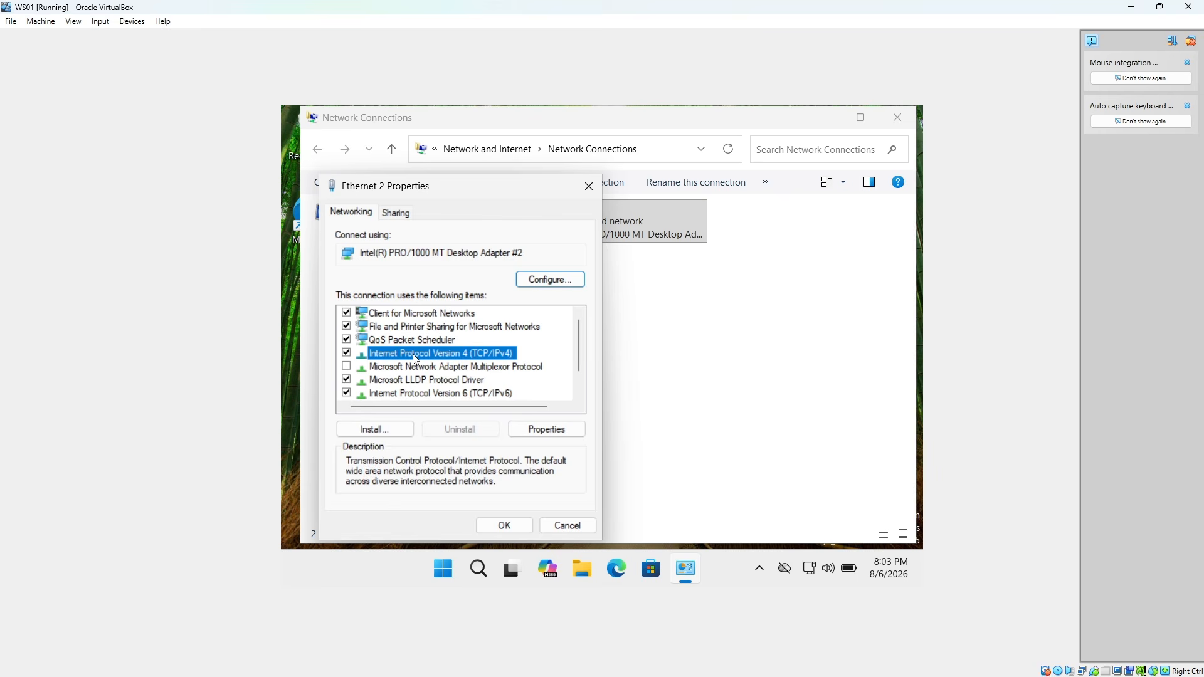
double_click(413, 354)
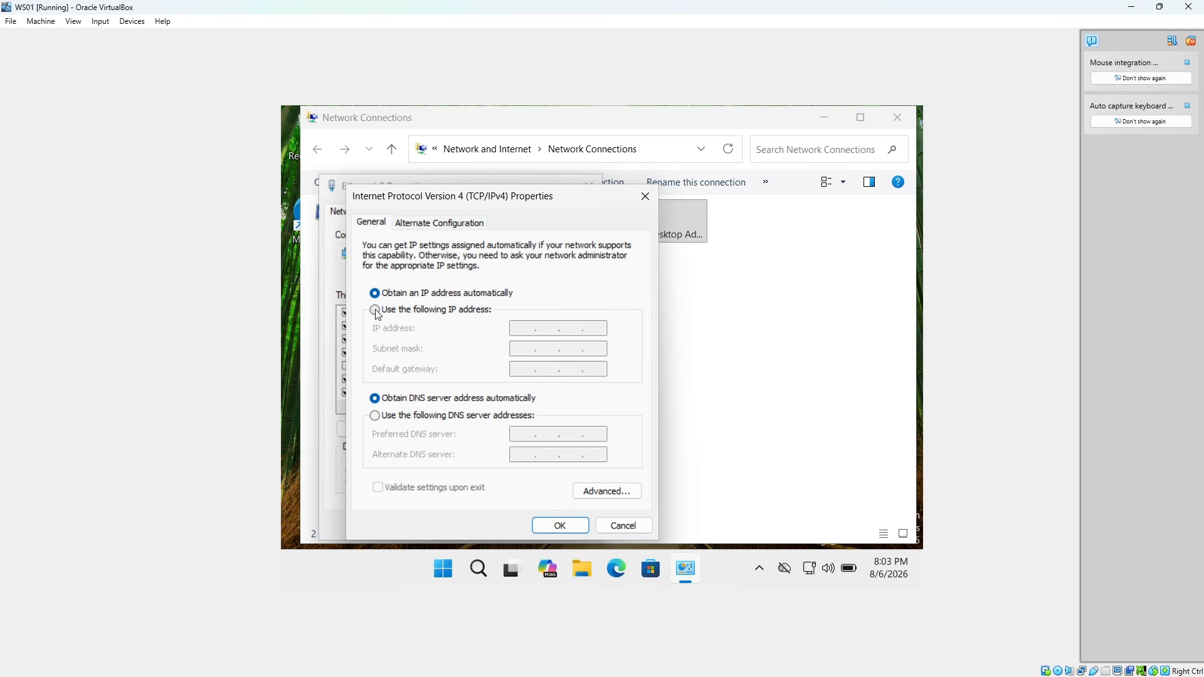
Assign Ethernet 2 the static IP address 192.168.56.20 with subnet mask 255.255.255.0, save the settings, and close Network Connections
click(375, 310)
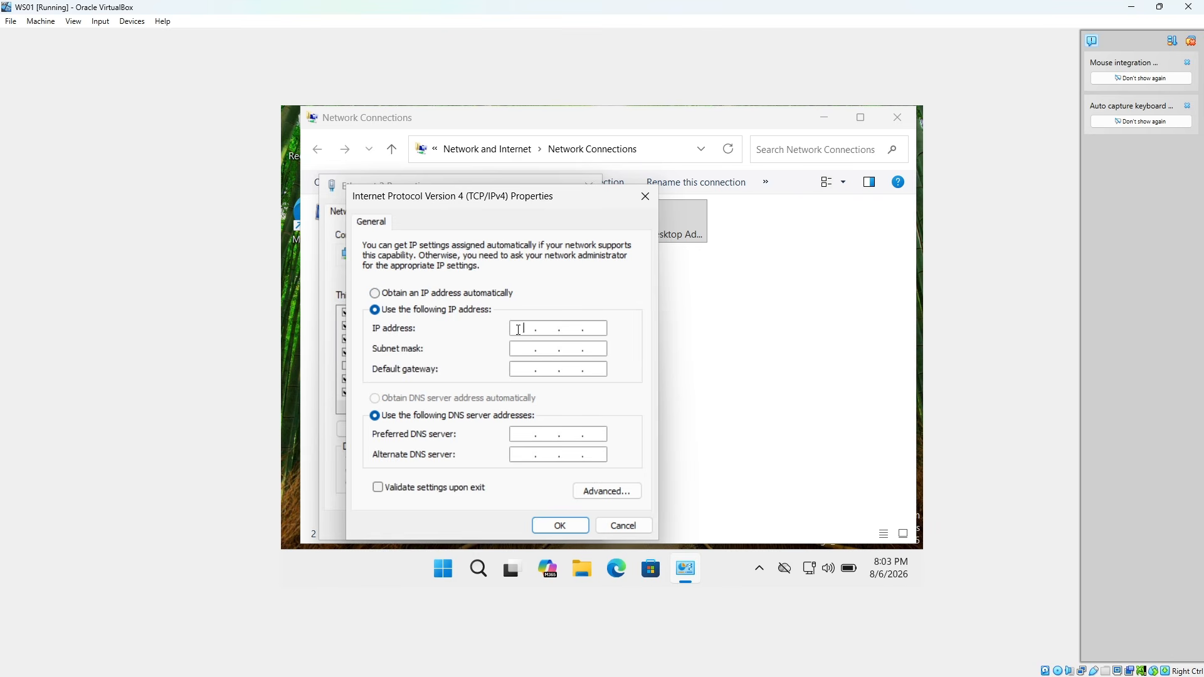
text(192 . 168 . 56)
key(Tab)
text(20)
key(BackSpace)
key(BackSpace)
text(255)
click(596, 328)
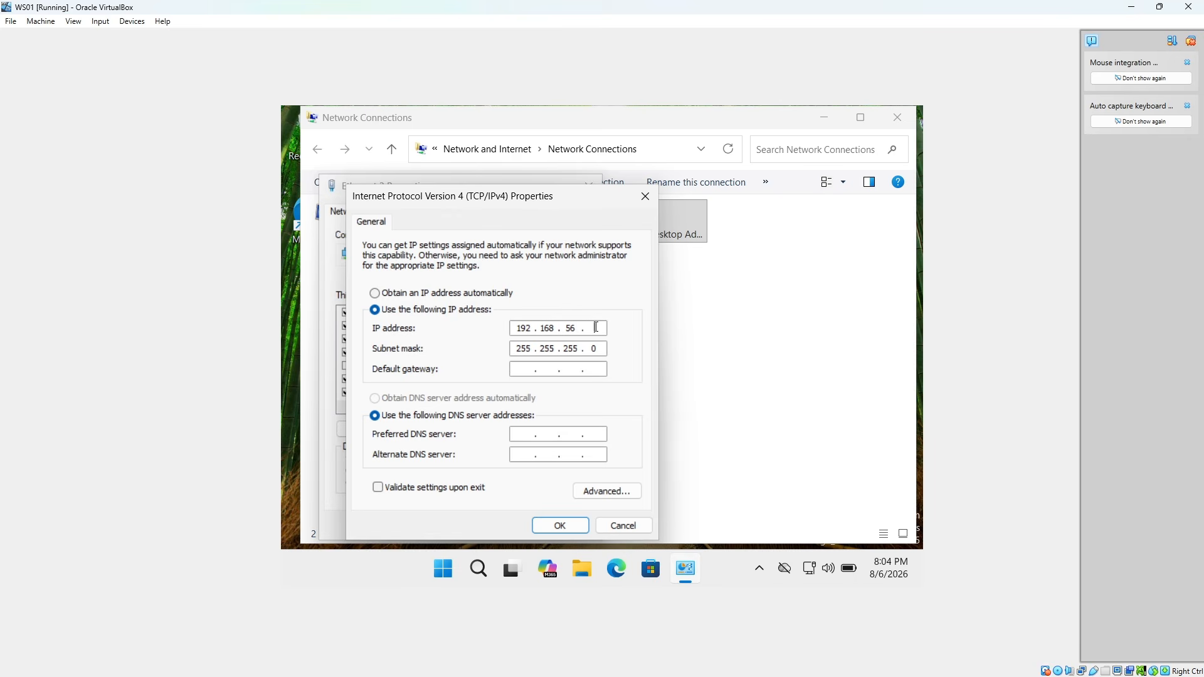
text(20)
click(550, 532)
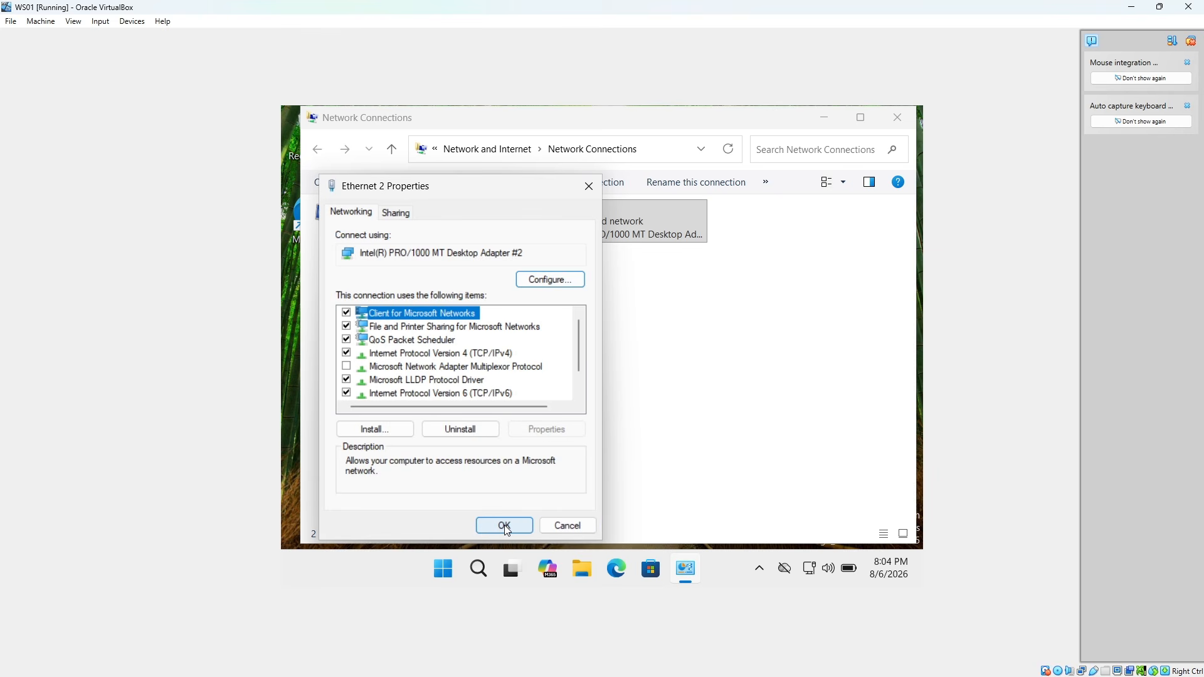
click(505, 526)
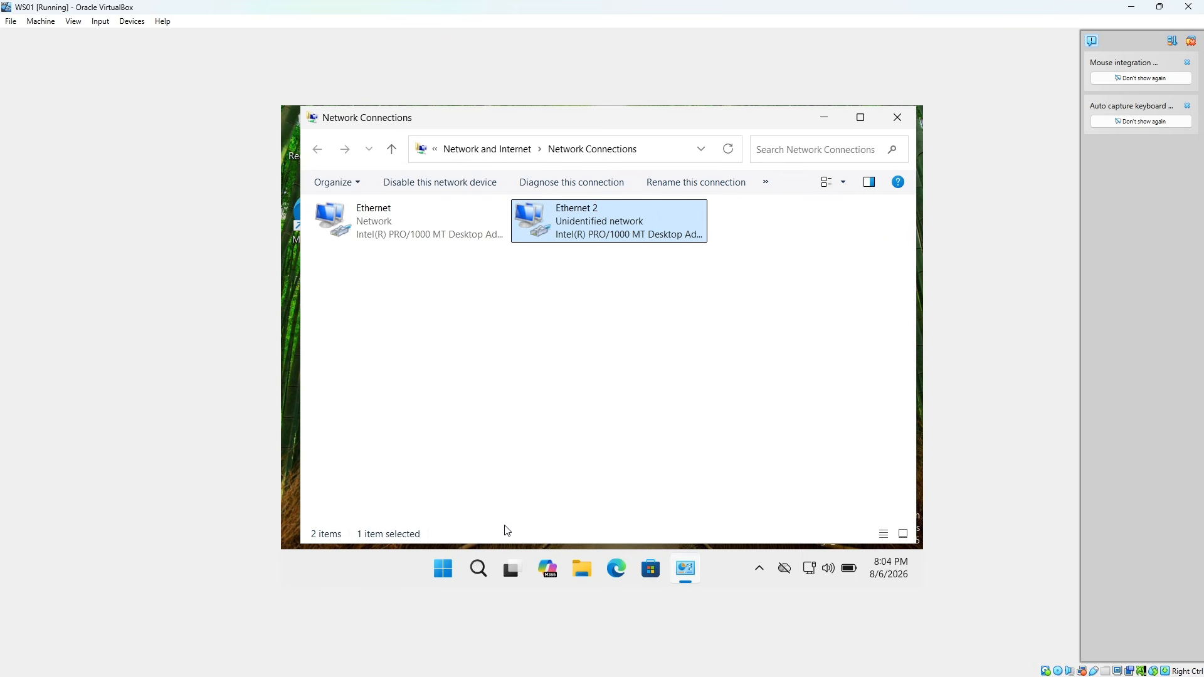
click(897, 117)
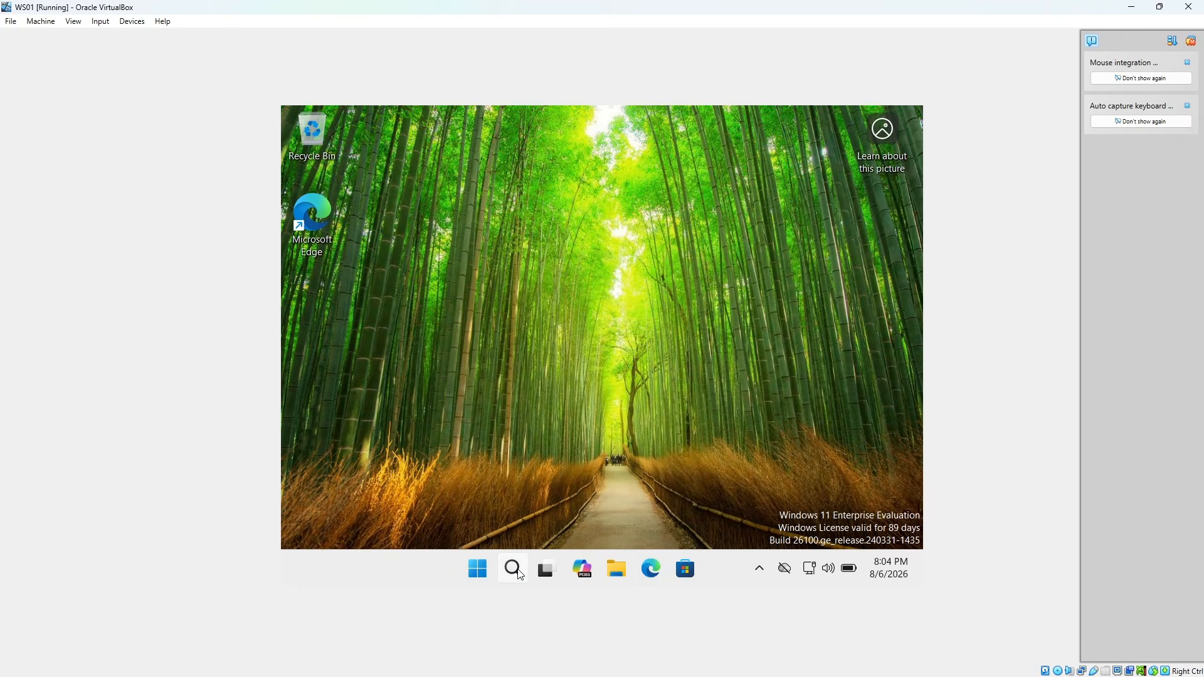
Open Command Prompt on WS01, run ipconfig to check the adapter addresses, and maximize the window
click(518, 570)
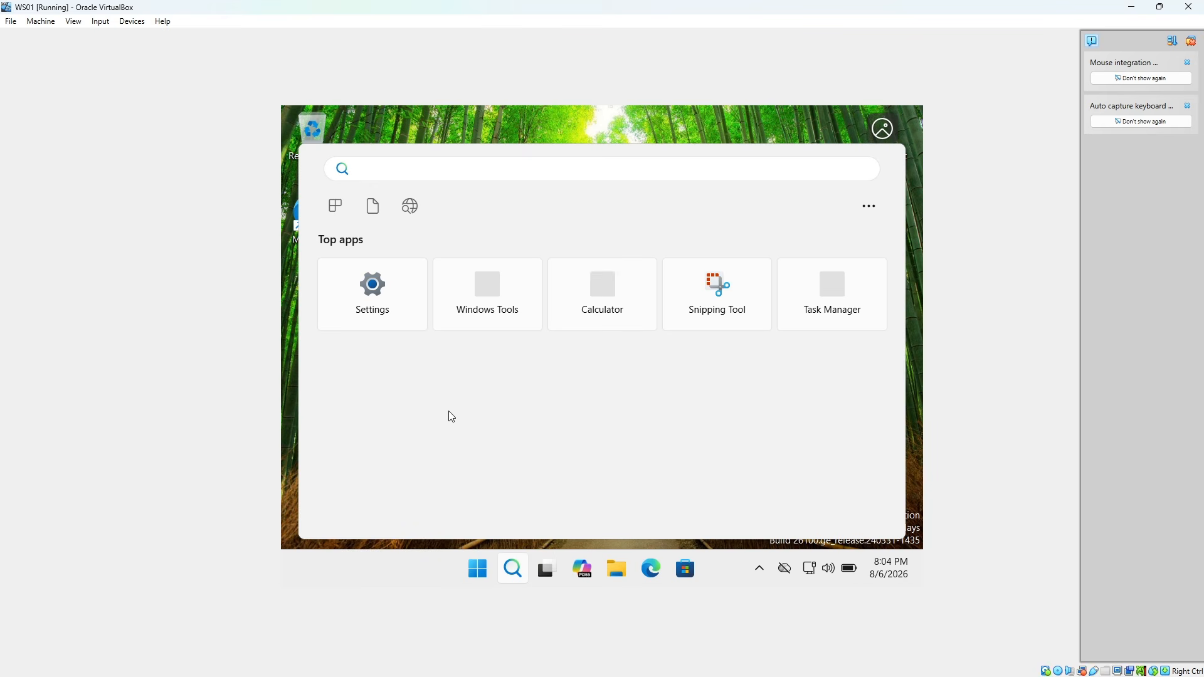
text(cmd)
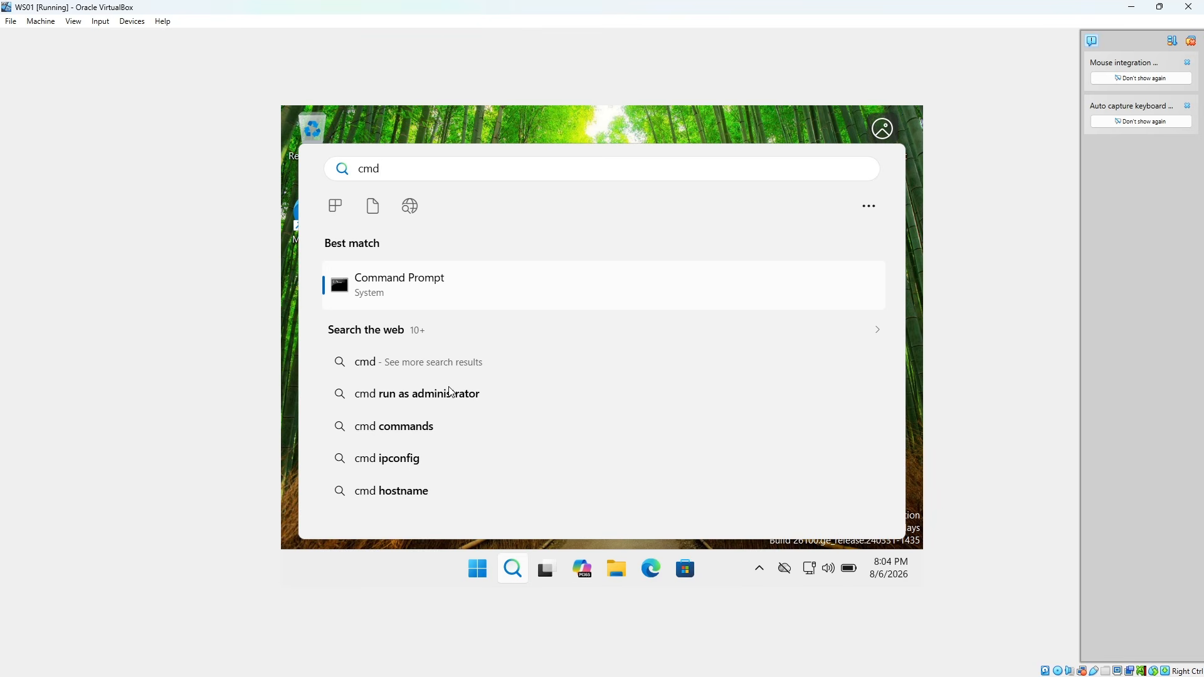
click(442, 284)
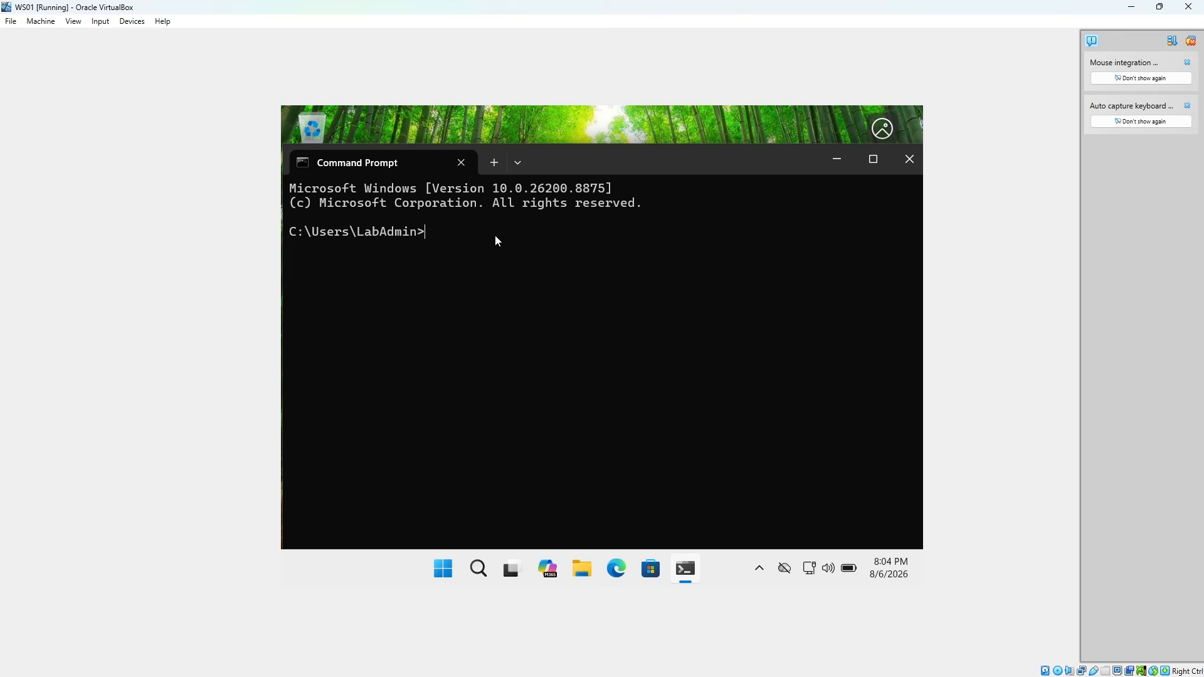
text(ipconfig)
key(Return)
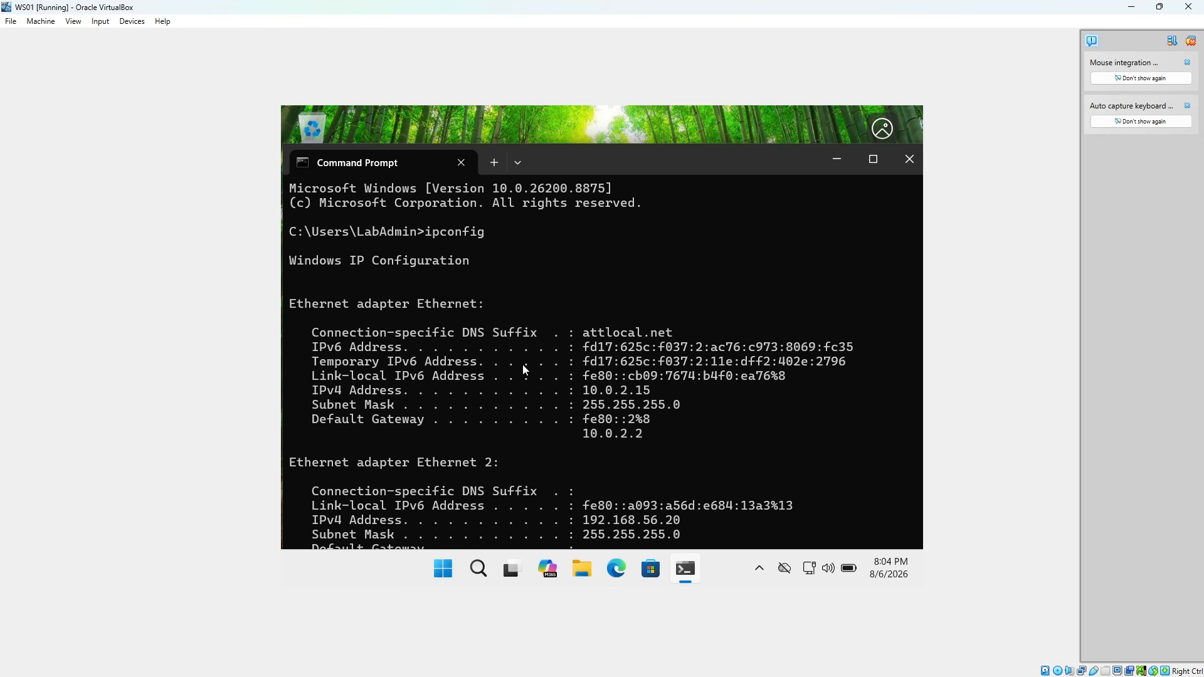
click(871, 161)
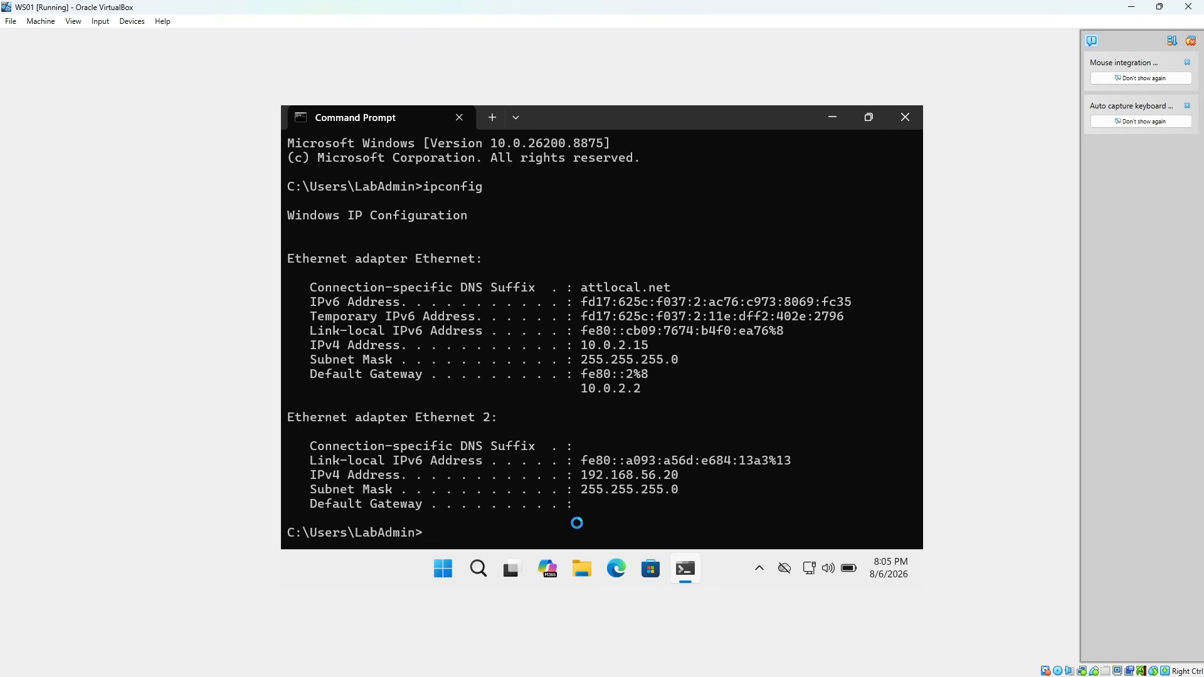
Ping APP01 at 192.168.56.10 from WS01 to test the host-only connection
text(ping 192.)
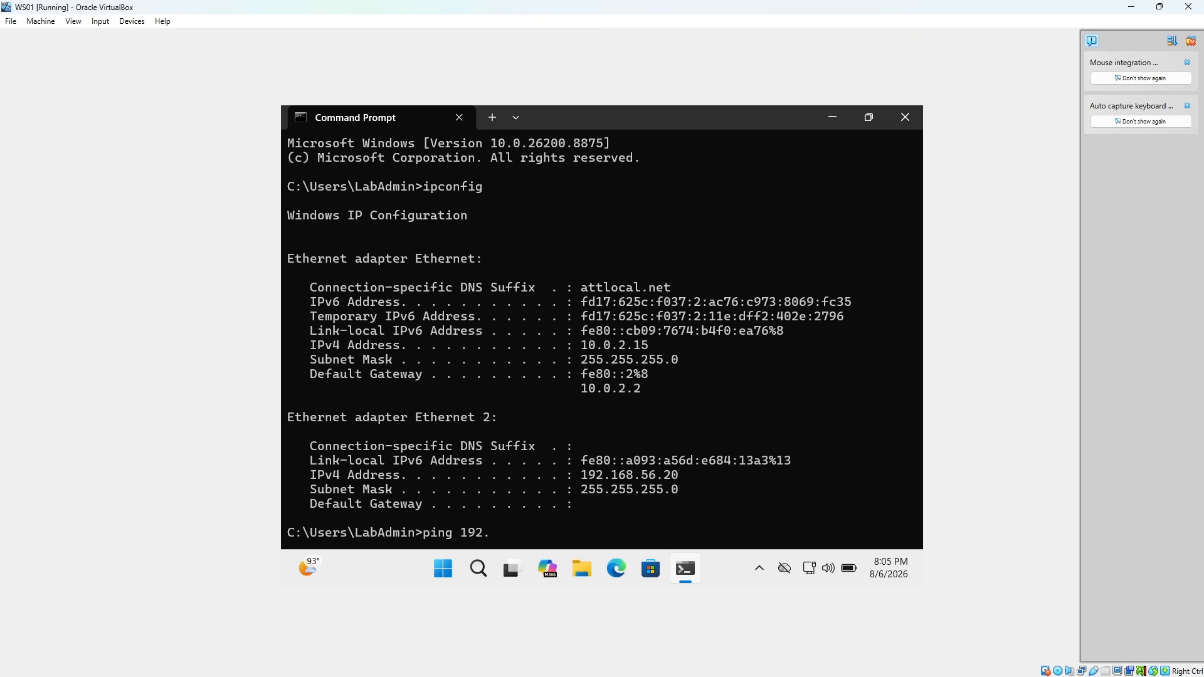
text(168)
text(.56.10)
key(Return)
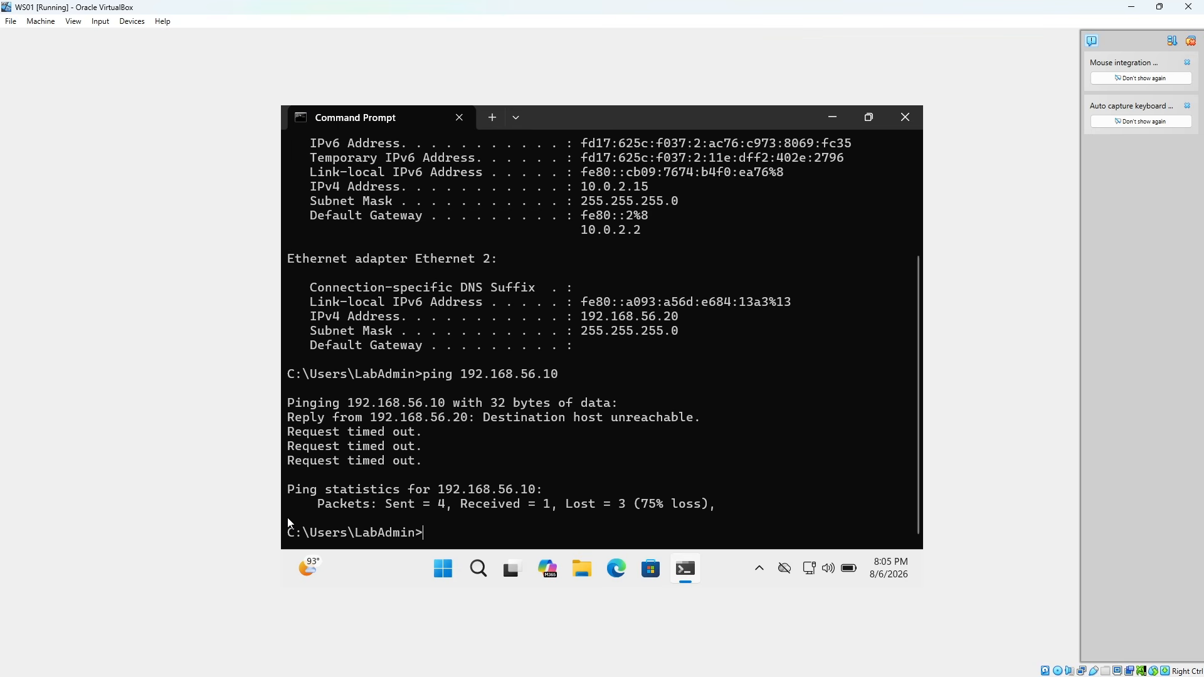
Switch to Oracle VirtualBox Manager and start the powered-off APP01 virtual machine
key(alt+Tab)
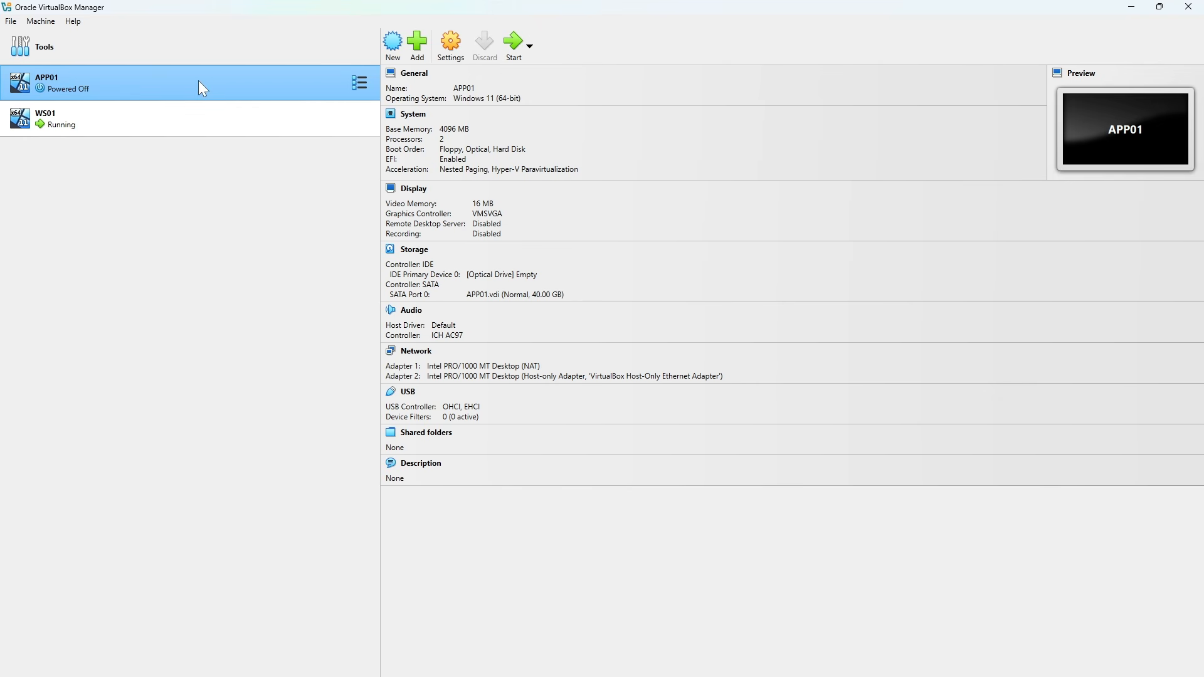
click(513, 42)
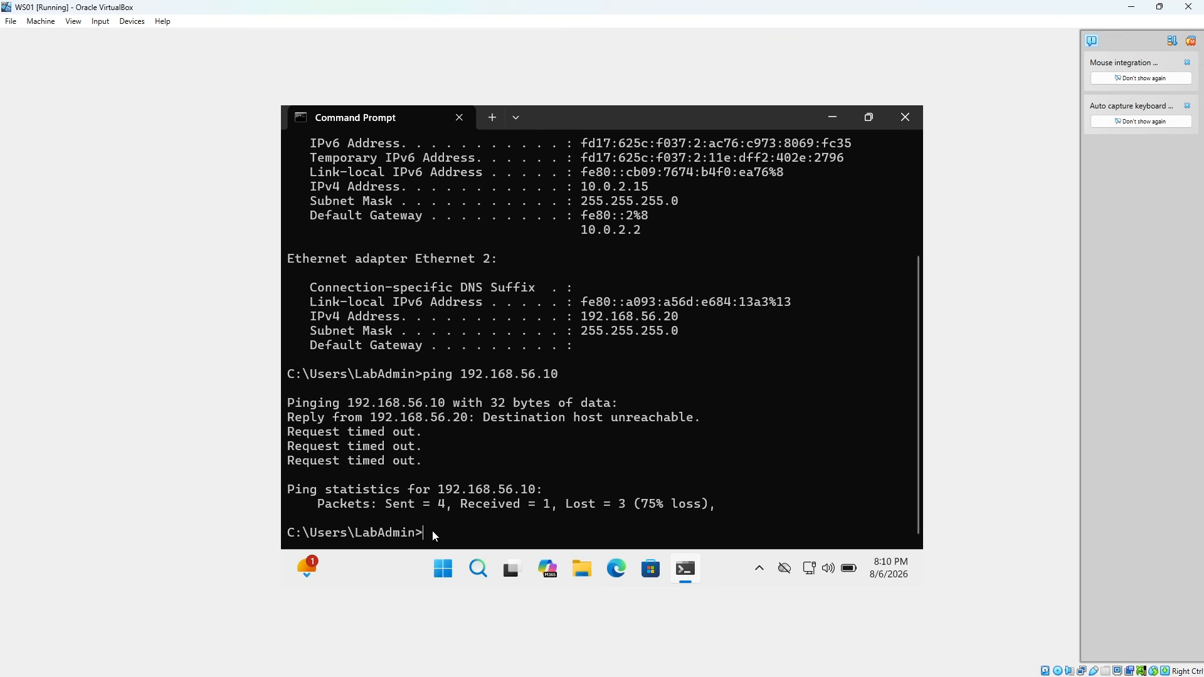
Ping APP01 at 192.168.56.10 twice more from the WS01 Command Prompt to retest the host-only connection
key(Up)
key(Return)
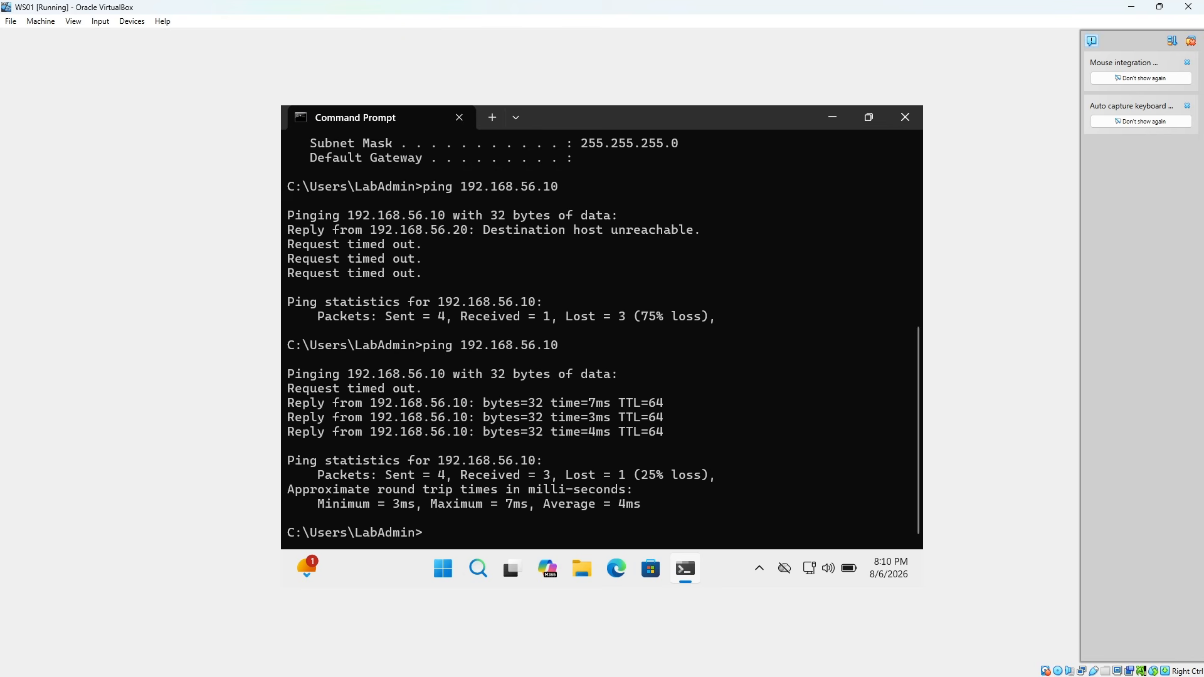
key(Up)
key(Return)
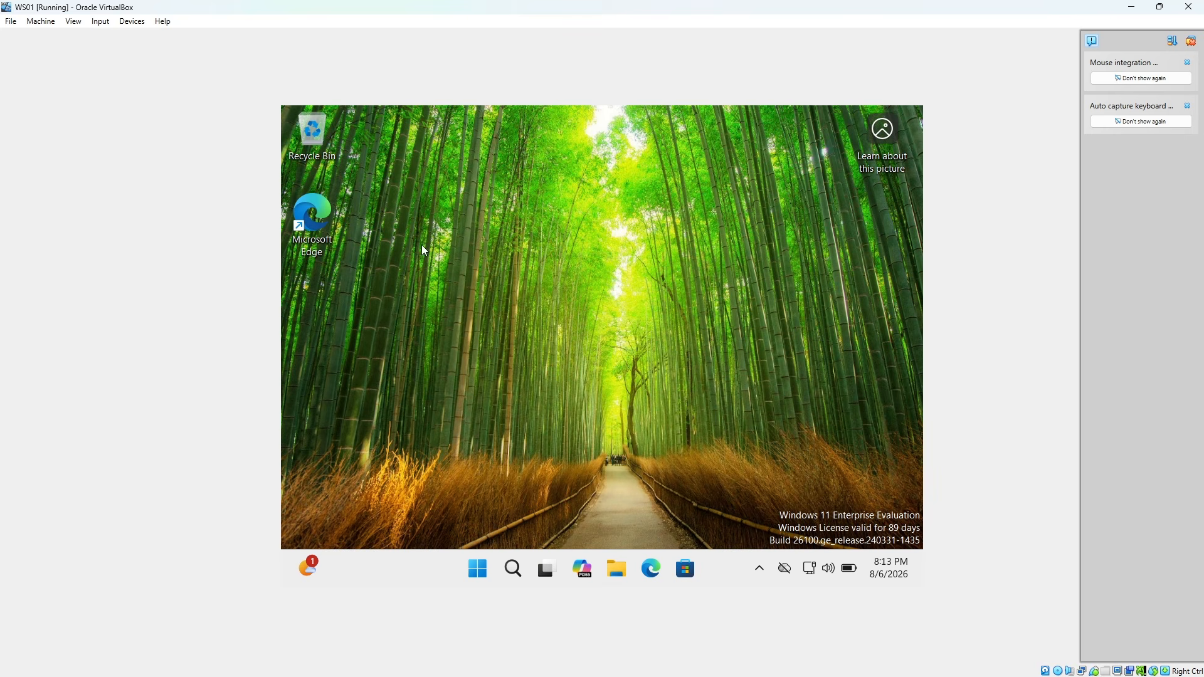
Open Microsoft Edge on WS01 and finish first-run setup without account or Google data, declining the browser data import and Microsoft personalization
double_click(317, 216)
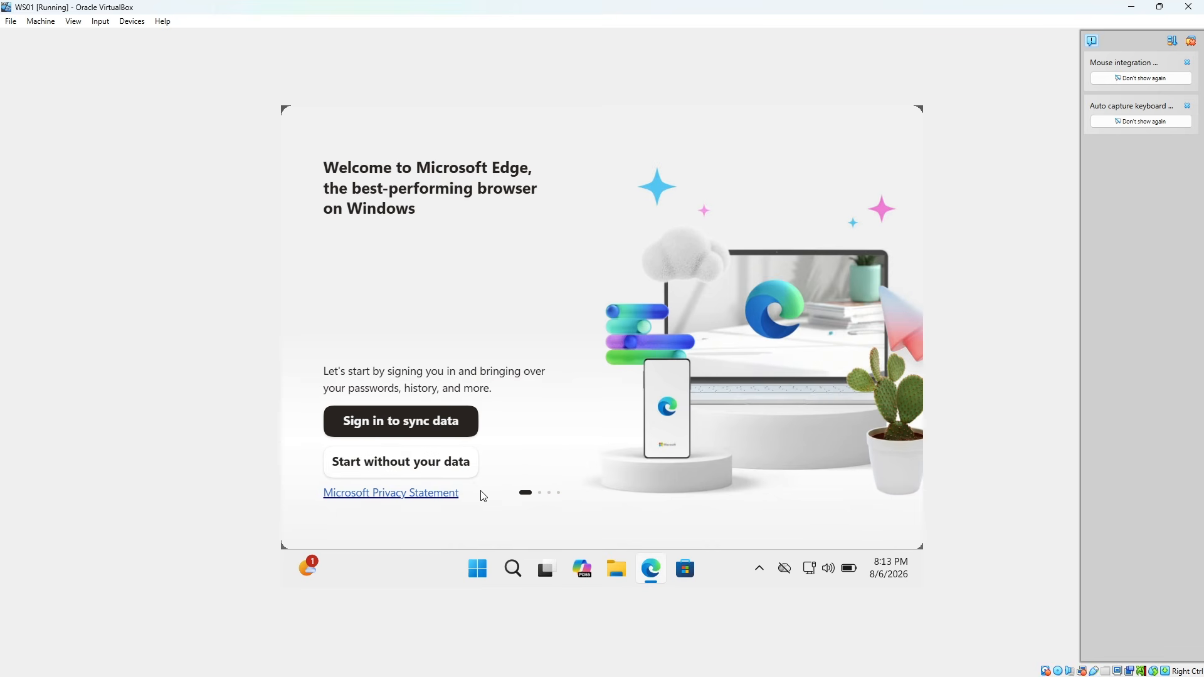
click(461, 475)
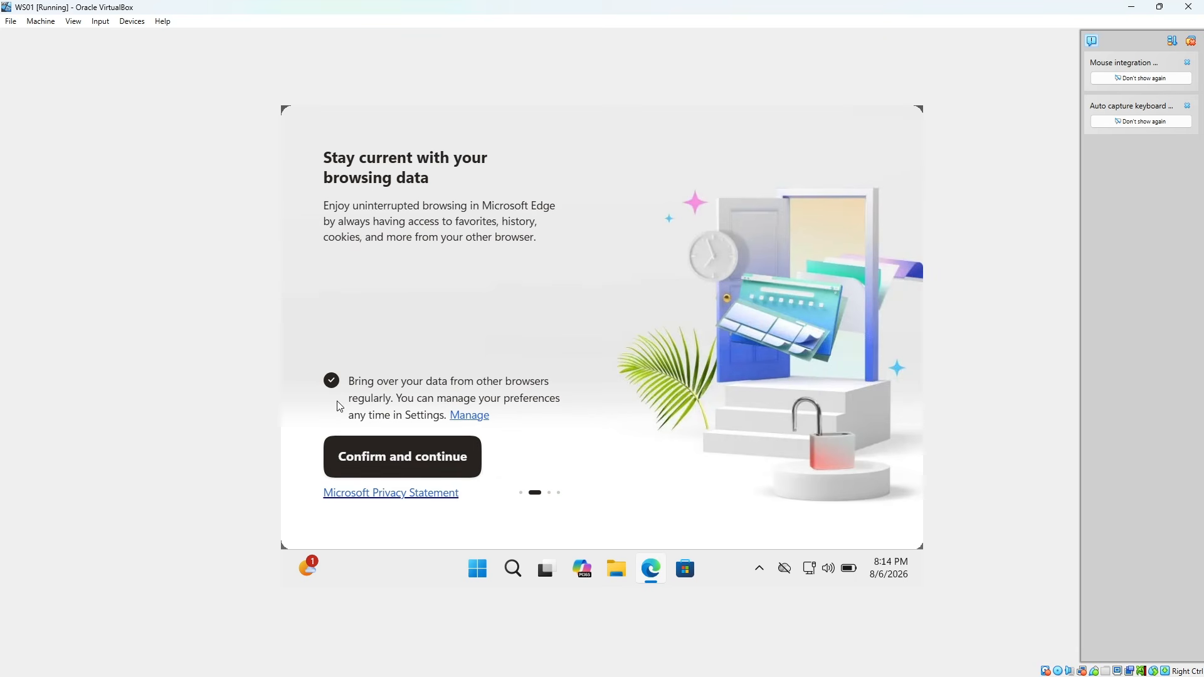
click(331, 380)
click(413, 463)
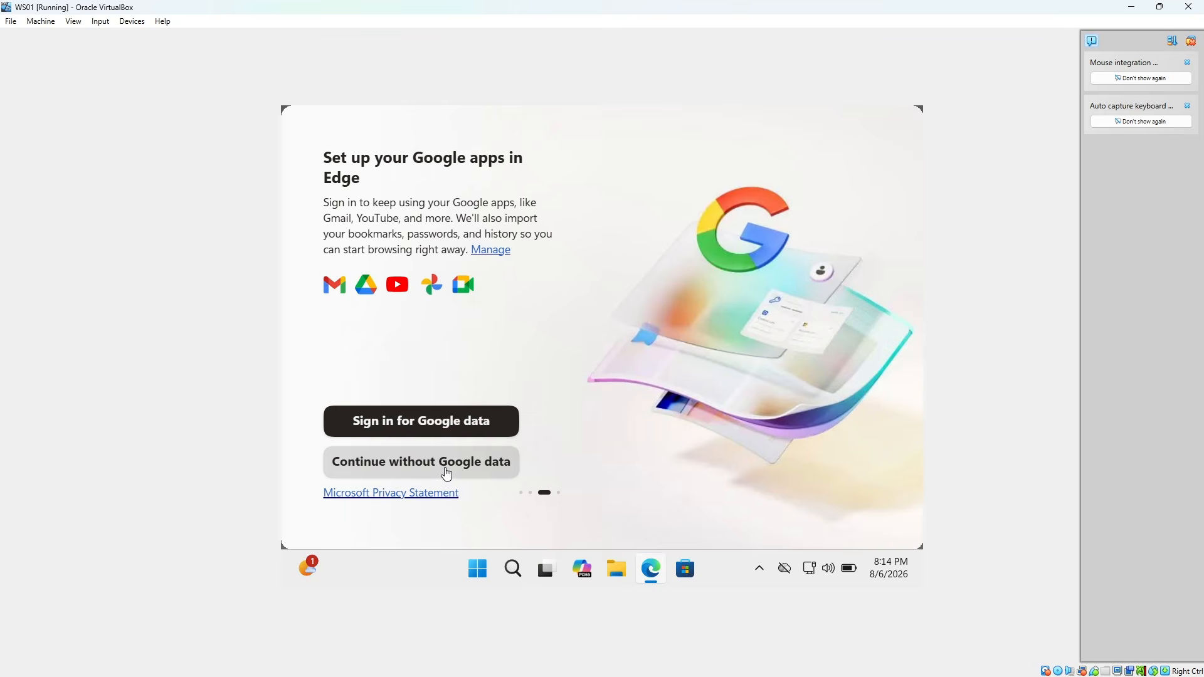
click(517, 470)
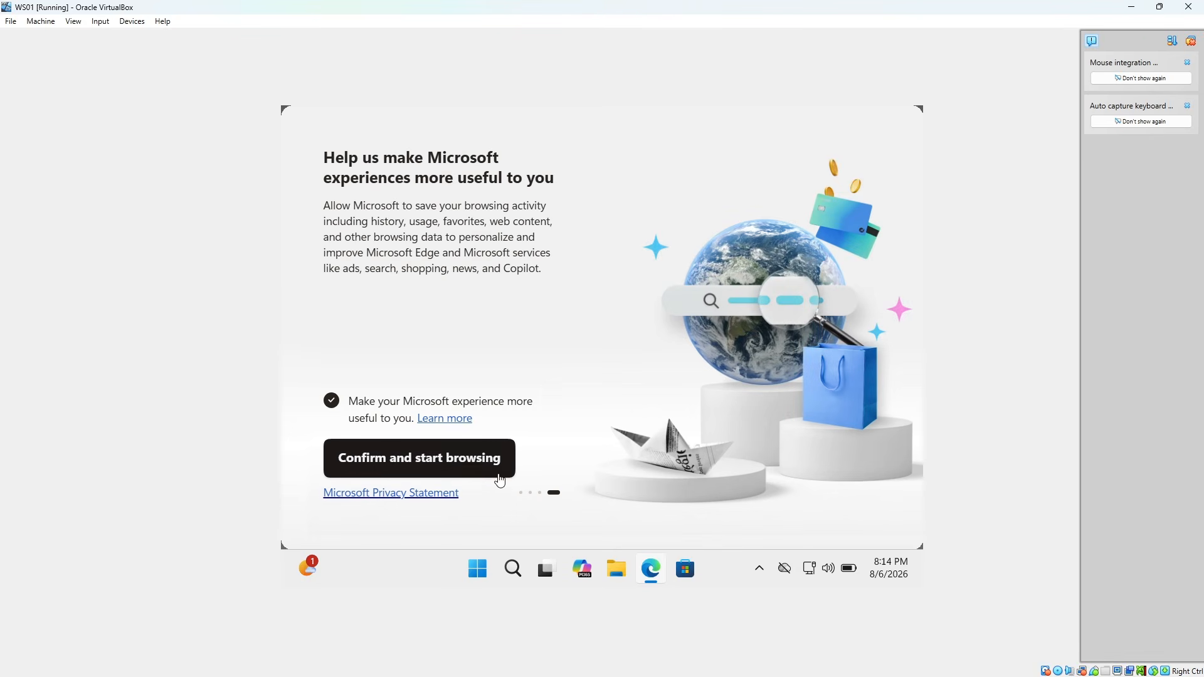
click(330, 405)
click(345, 457)
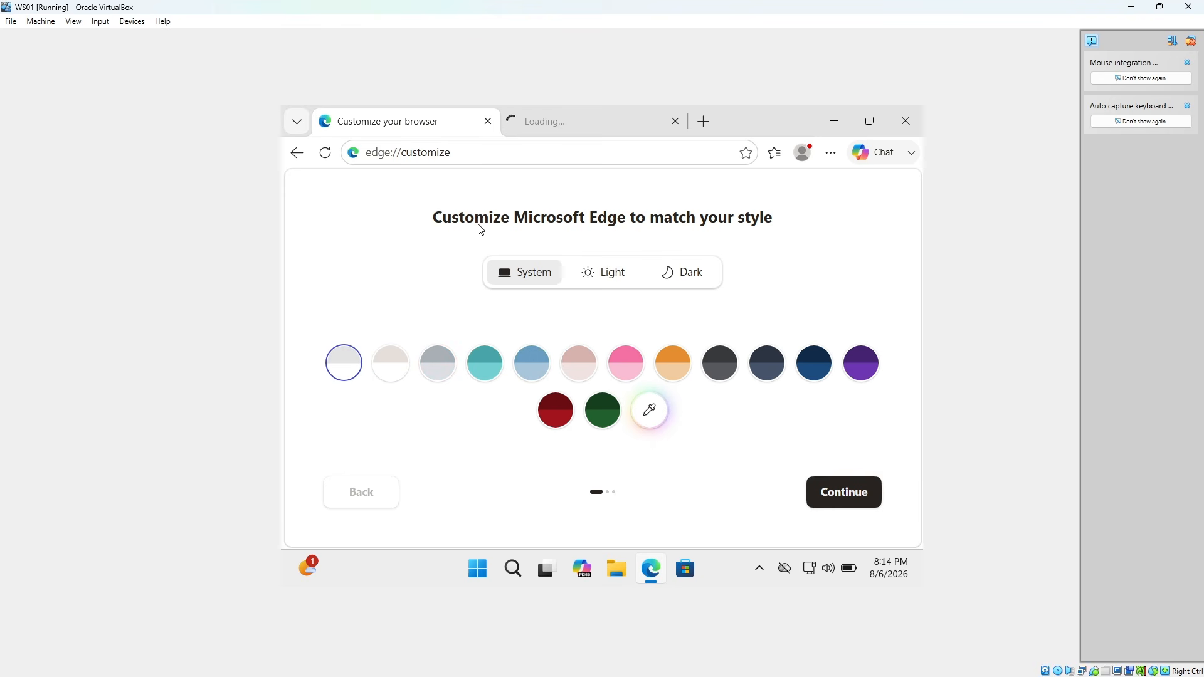
click(496, 155)
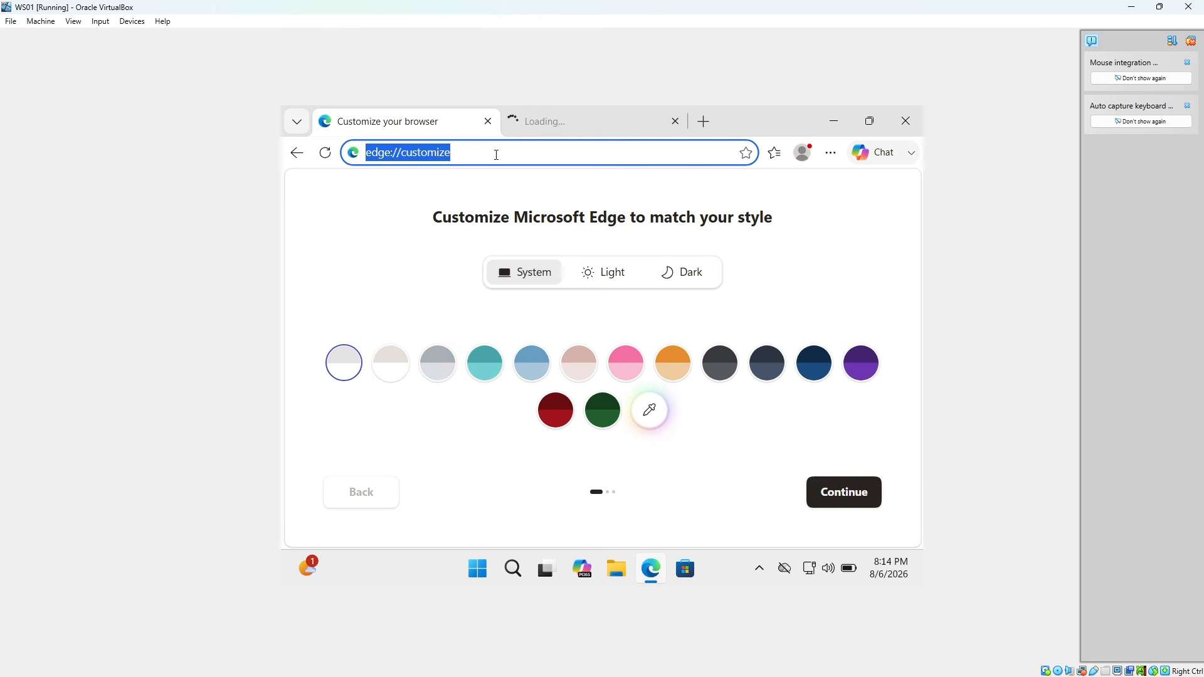
text(http)
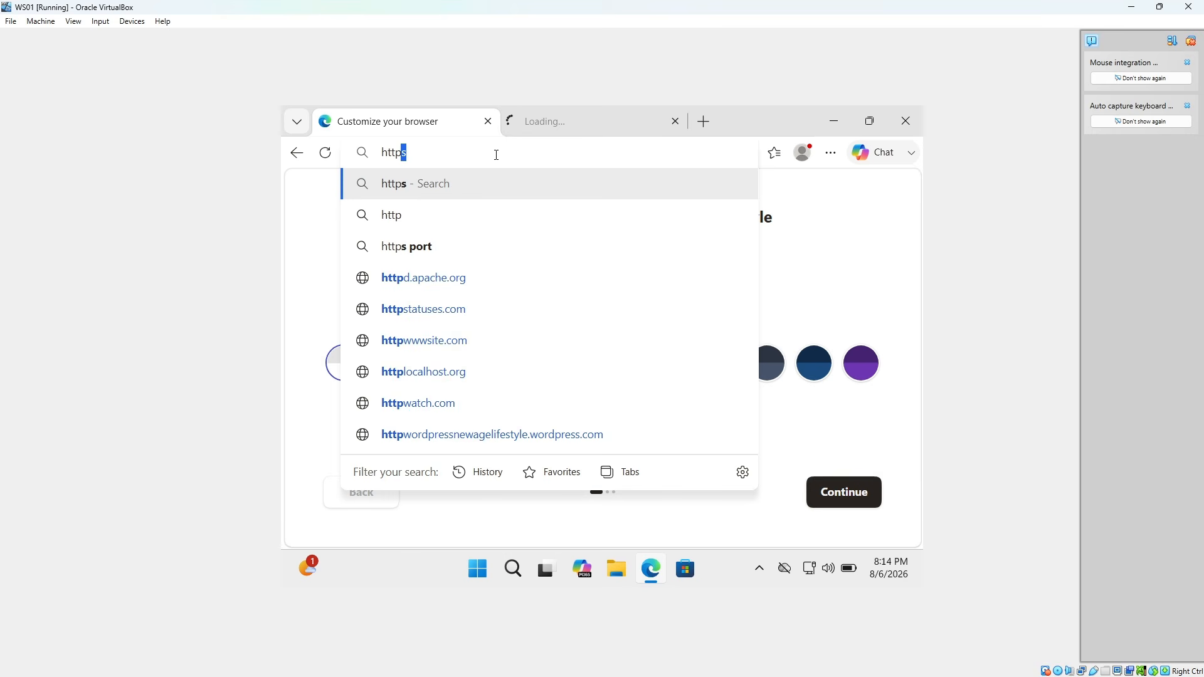
text(:)
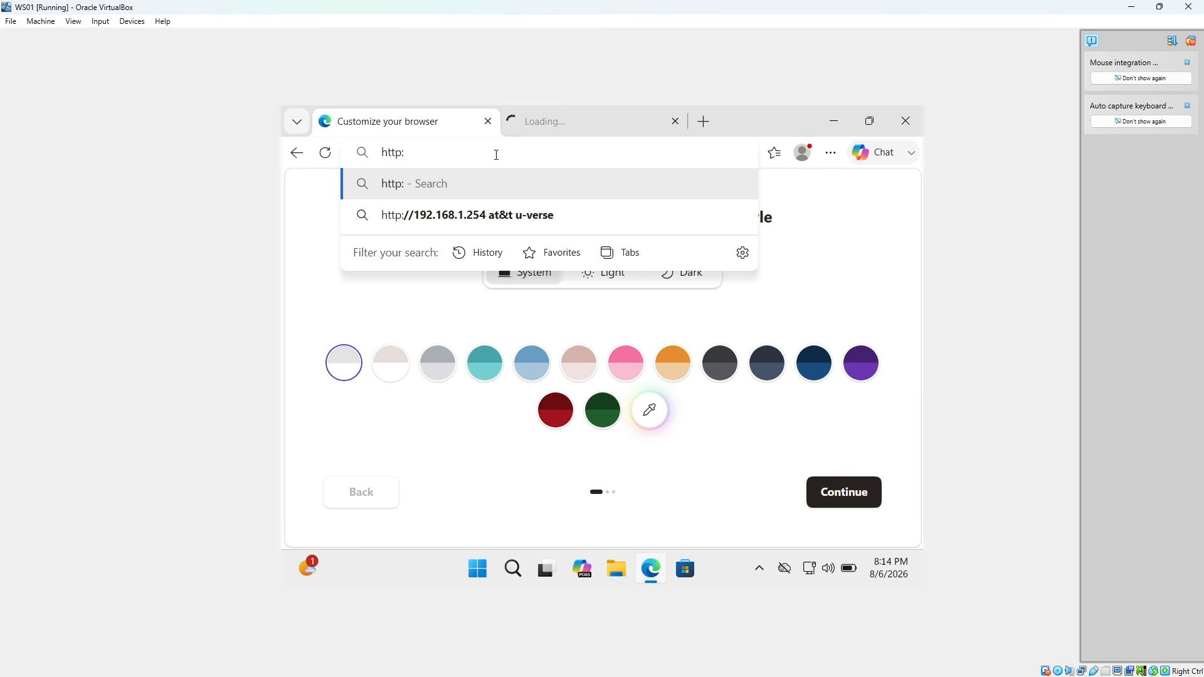
text(//)
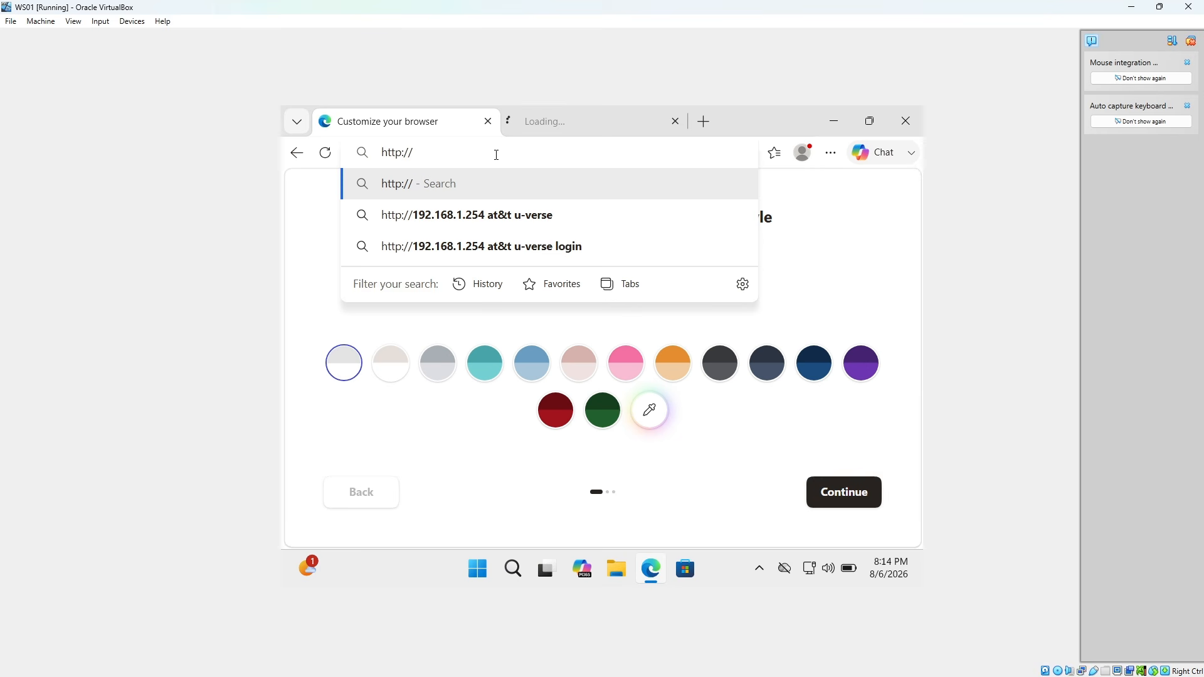
text(192)
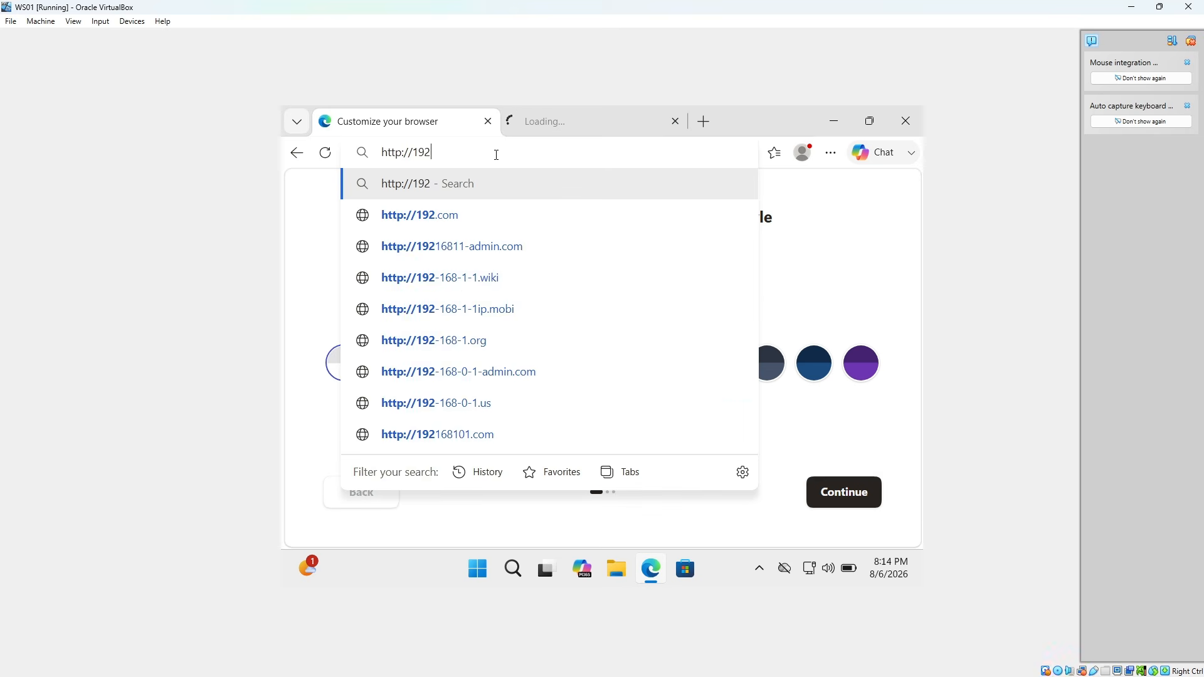
text(.168)
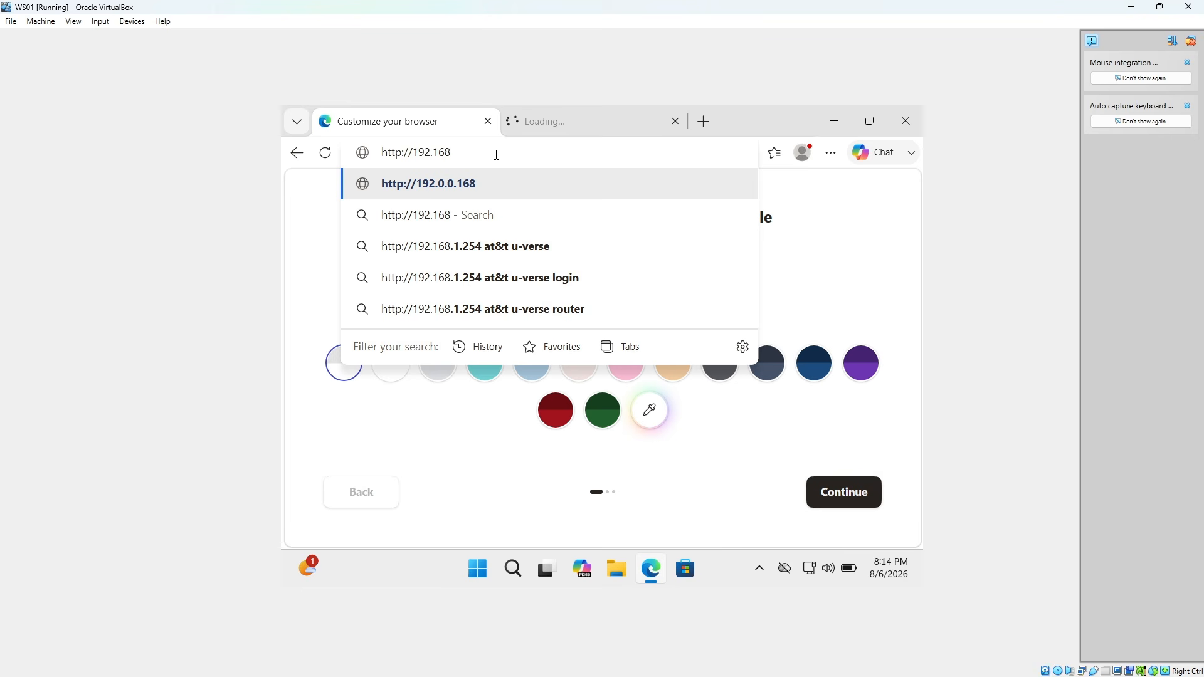
text(.56.10)
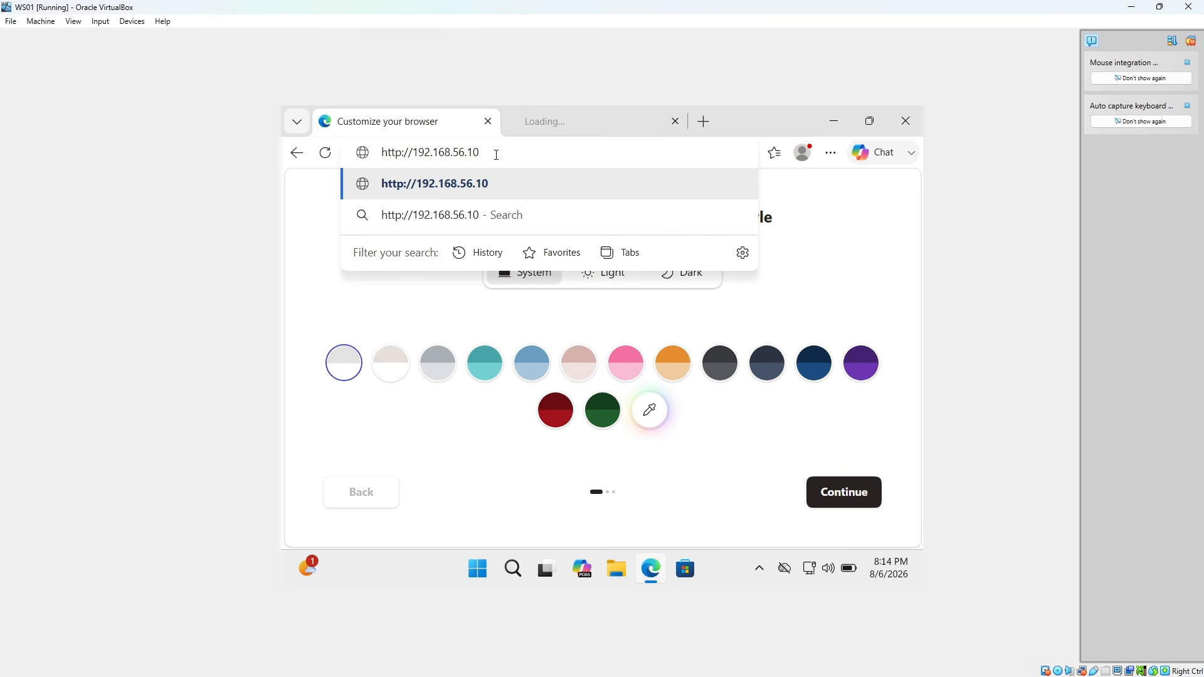
key(Return)
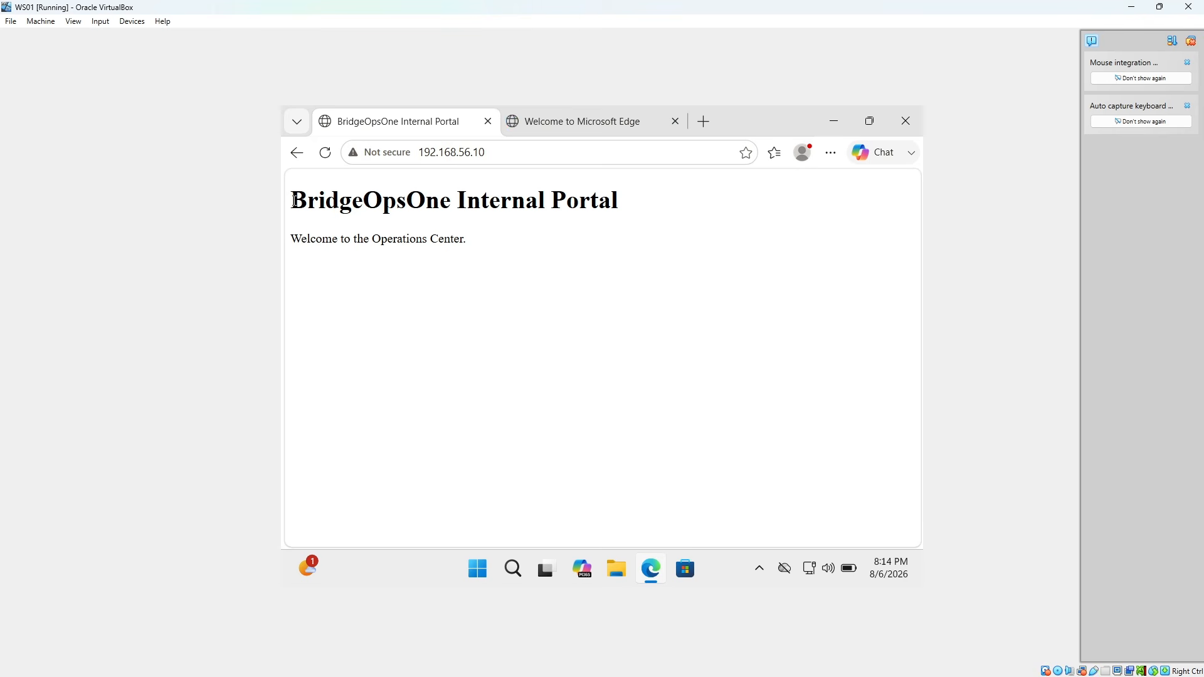
drag(290, 200, 607, 232)
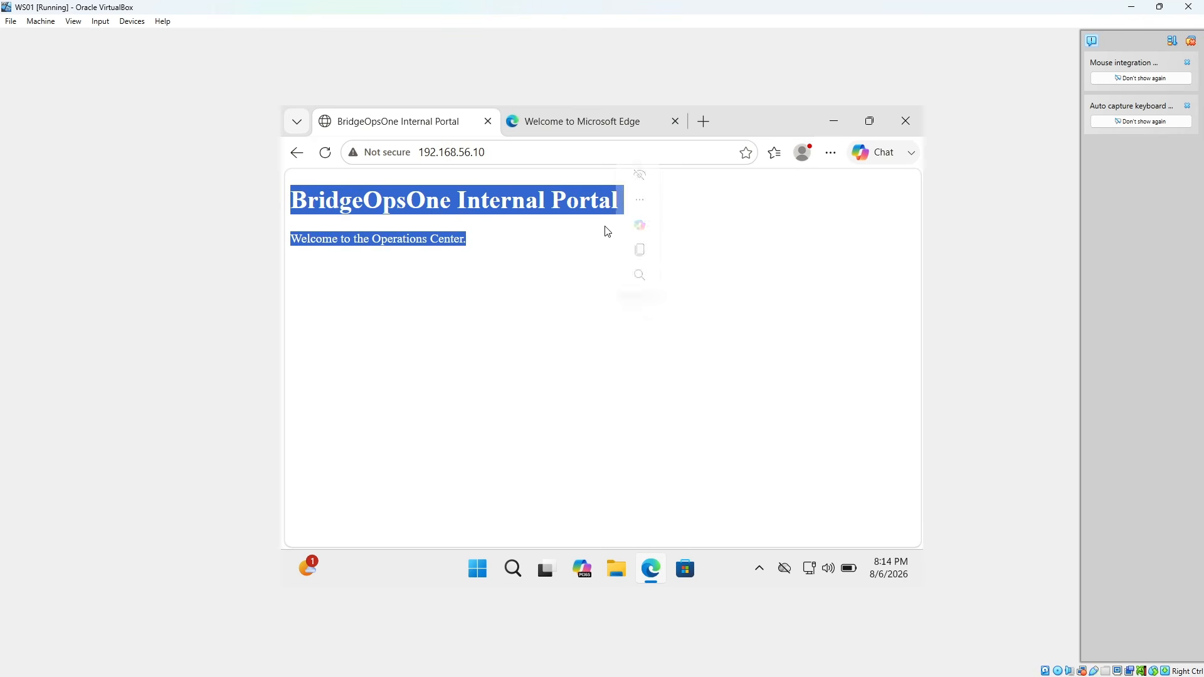
click(512, 235)
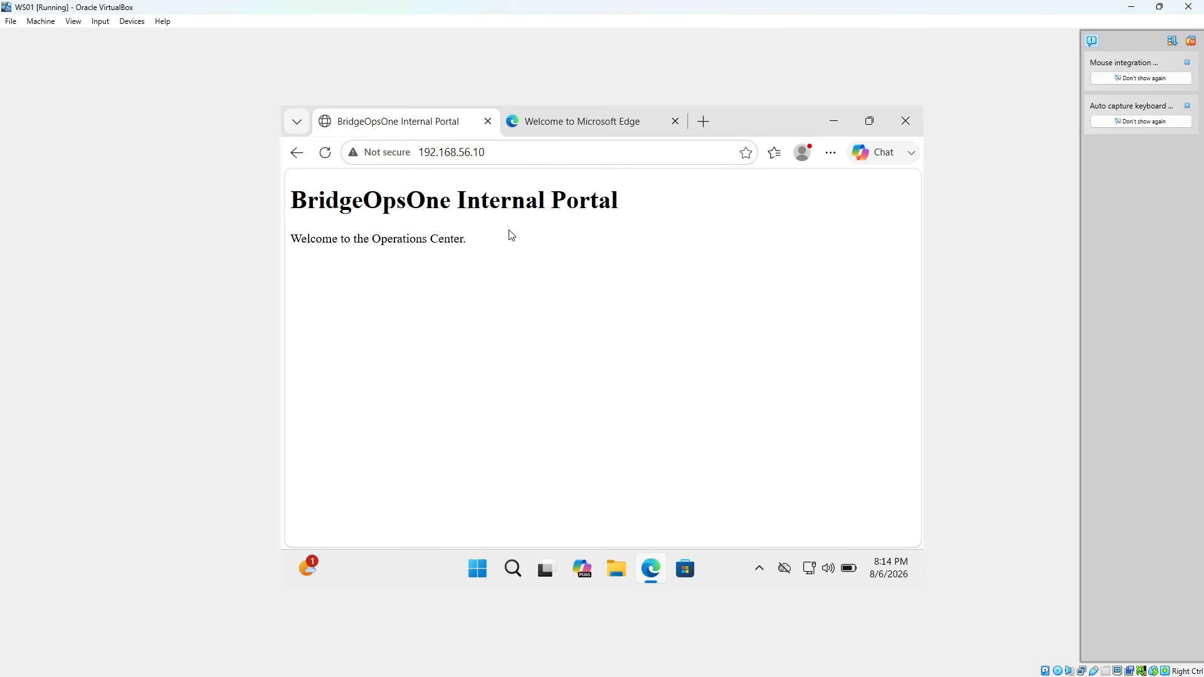